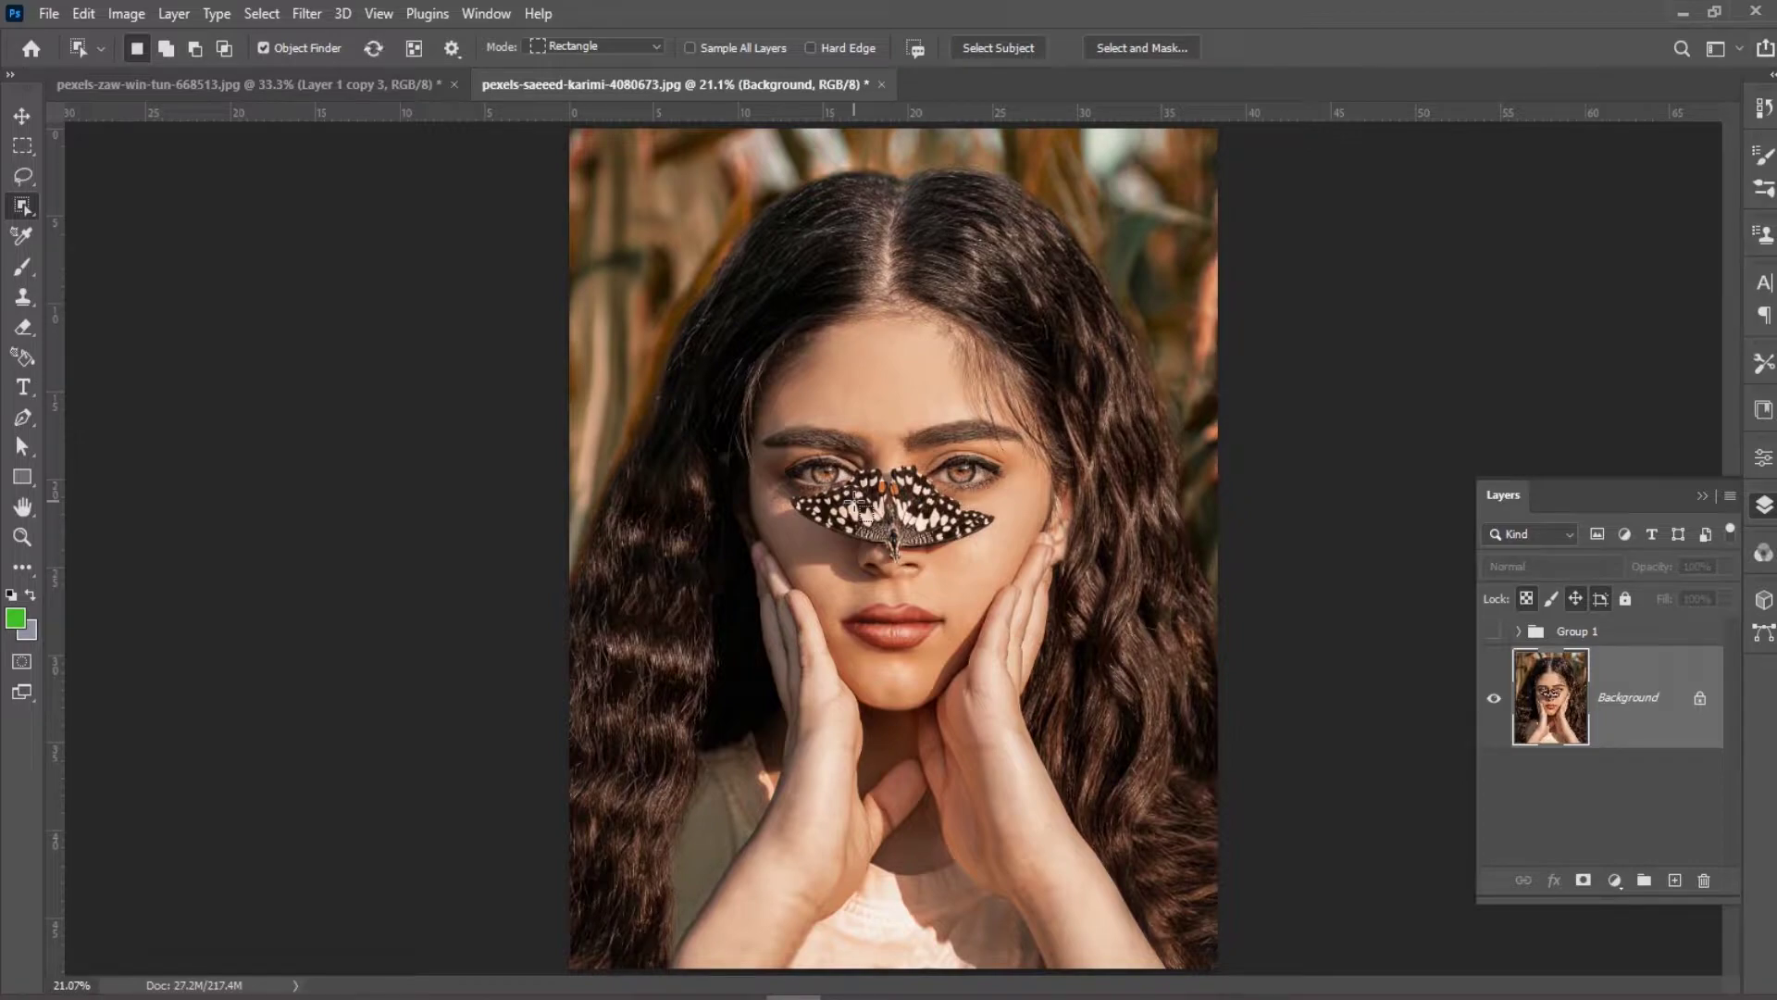
# Load the saved butterfly path as a selection and copy the butterfly from the Background to a new layer.
pyautogui.rightClick(26, 207)
pyautogui.click(146, 228)
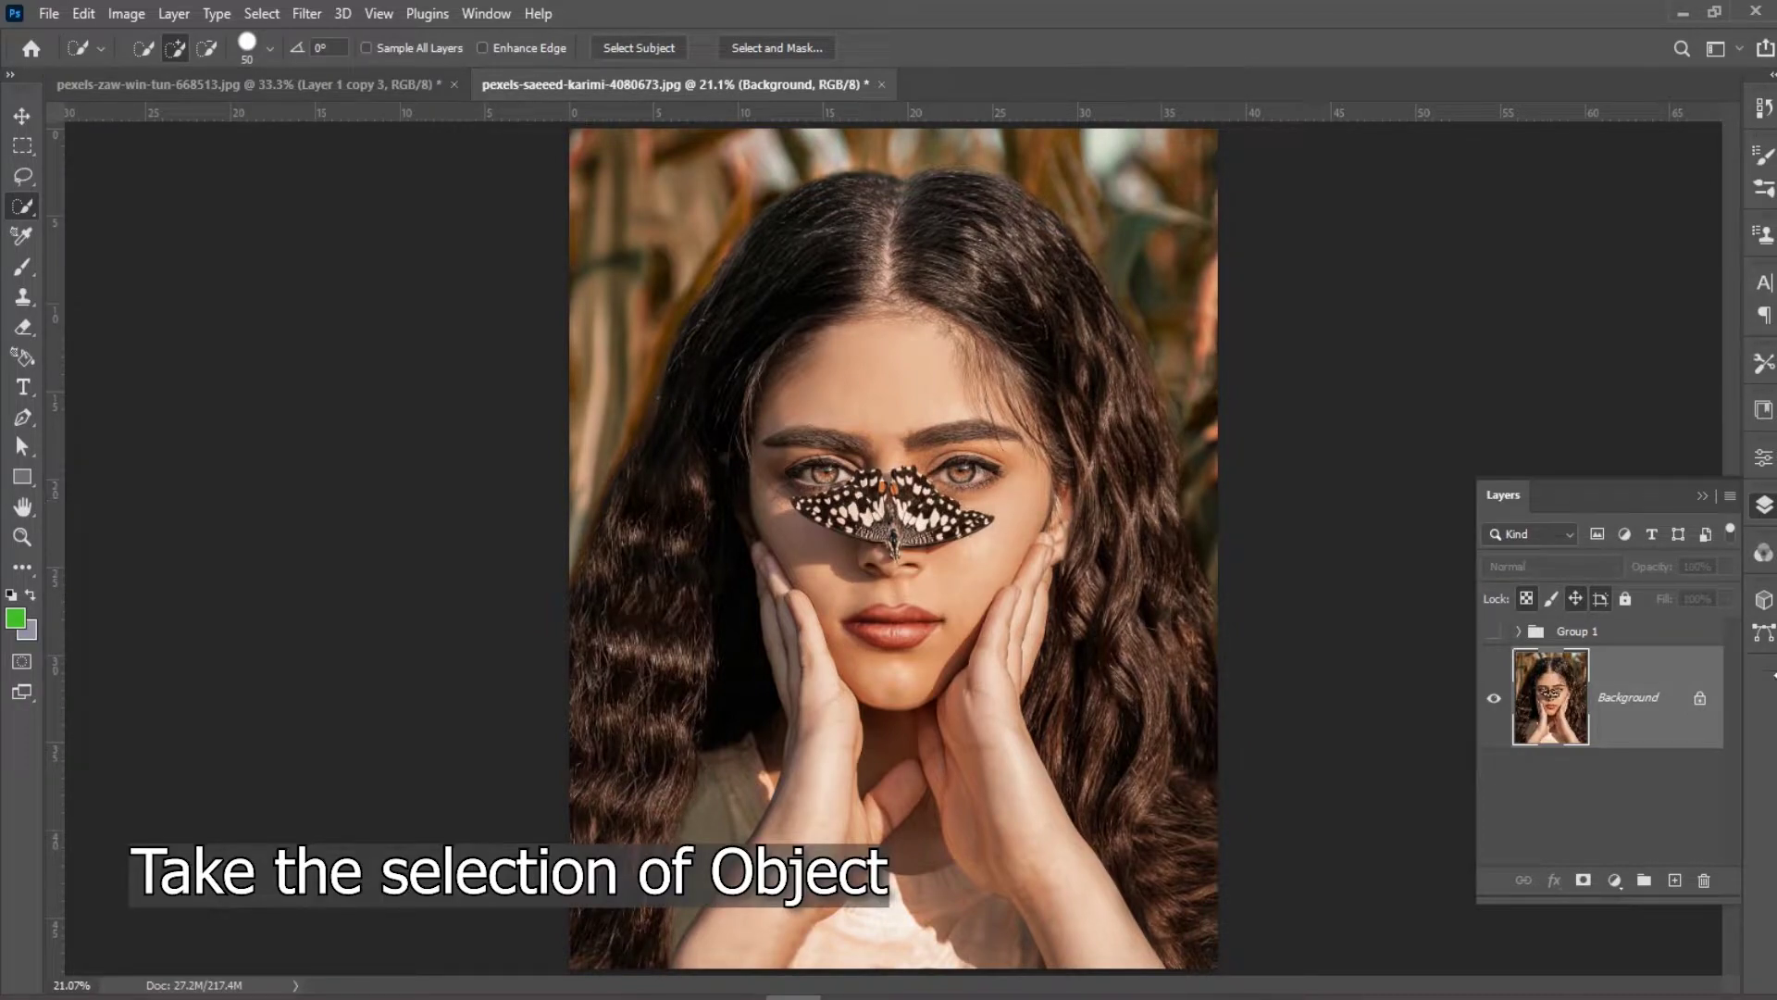
pyautogui.click(1763, 633)
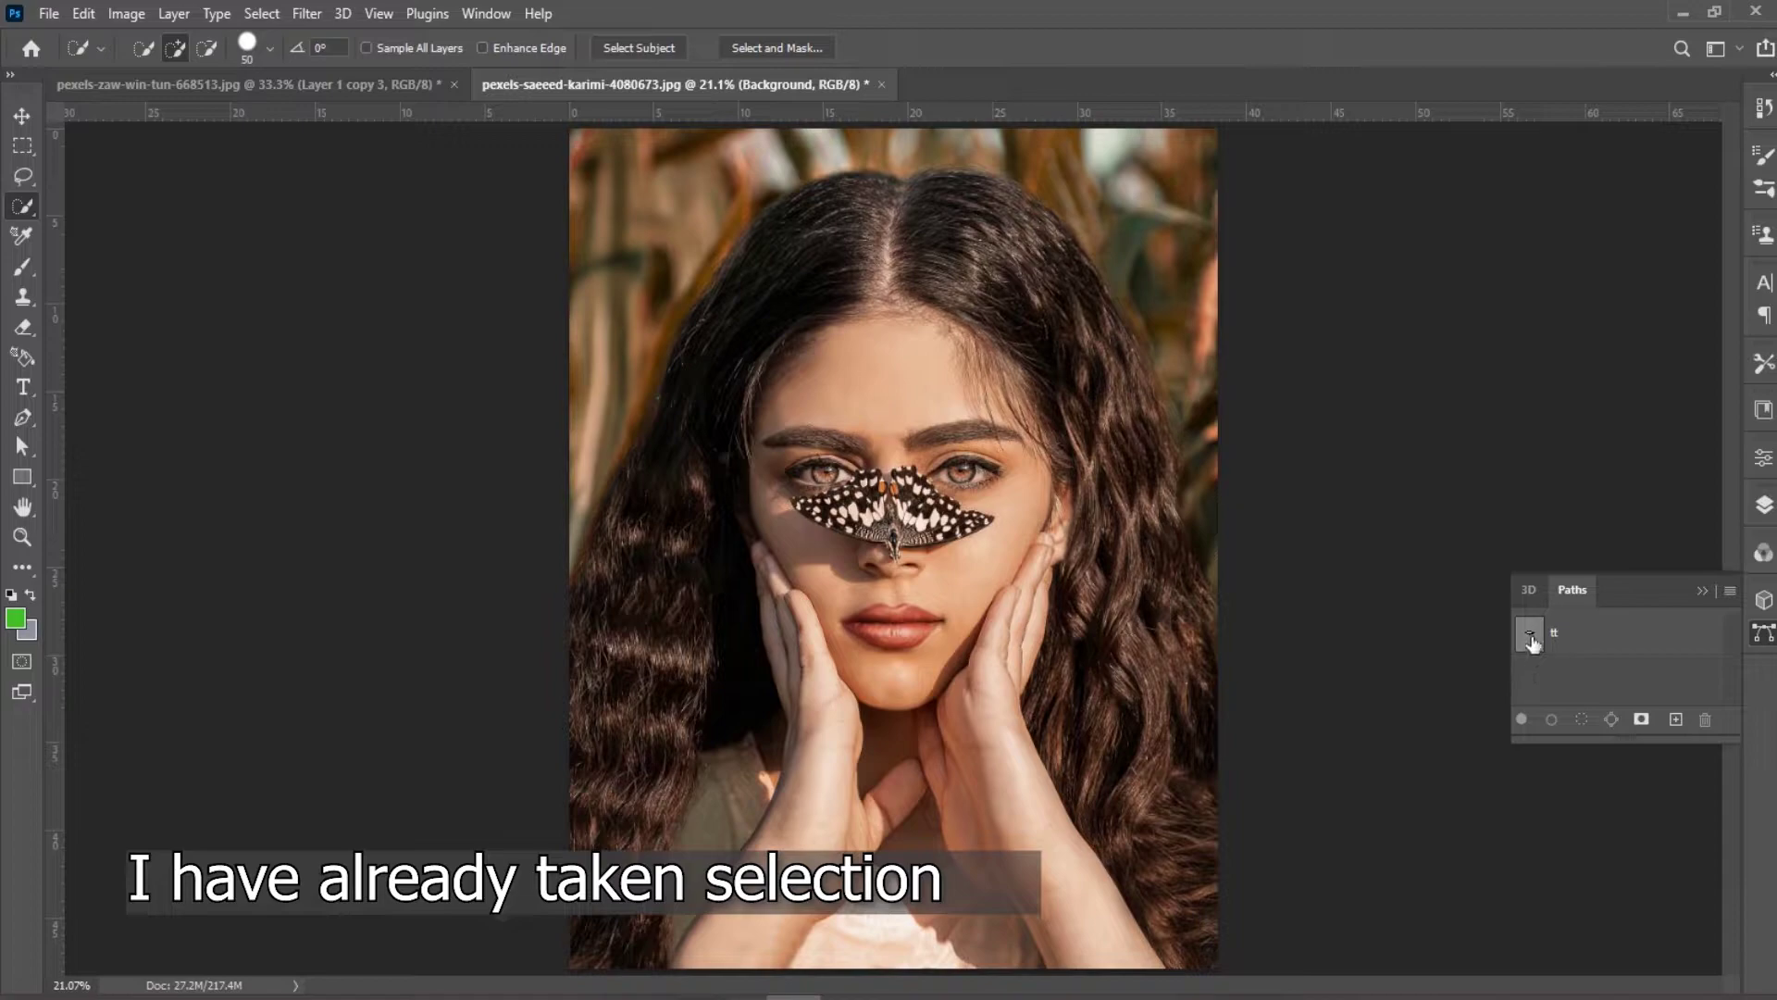
pyautogui.keyDown('ctrl'); pyautogui.click(1532, 639); pyautogui.keyUp('ctrl')
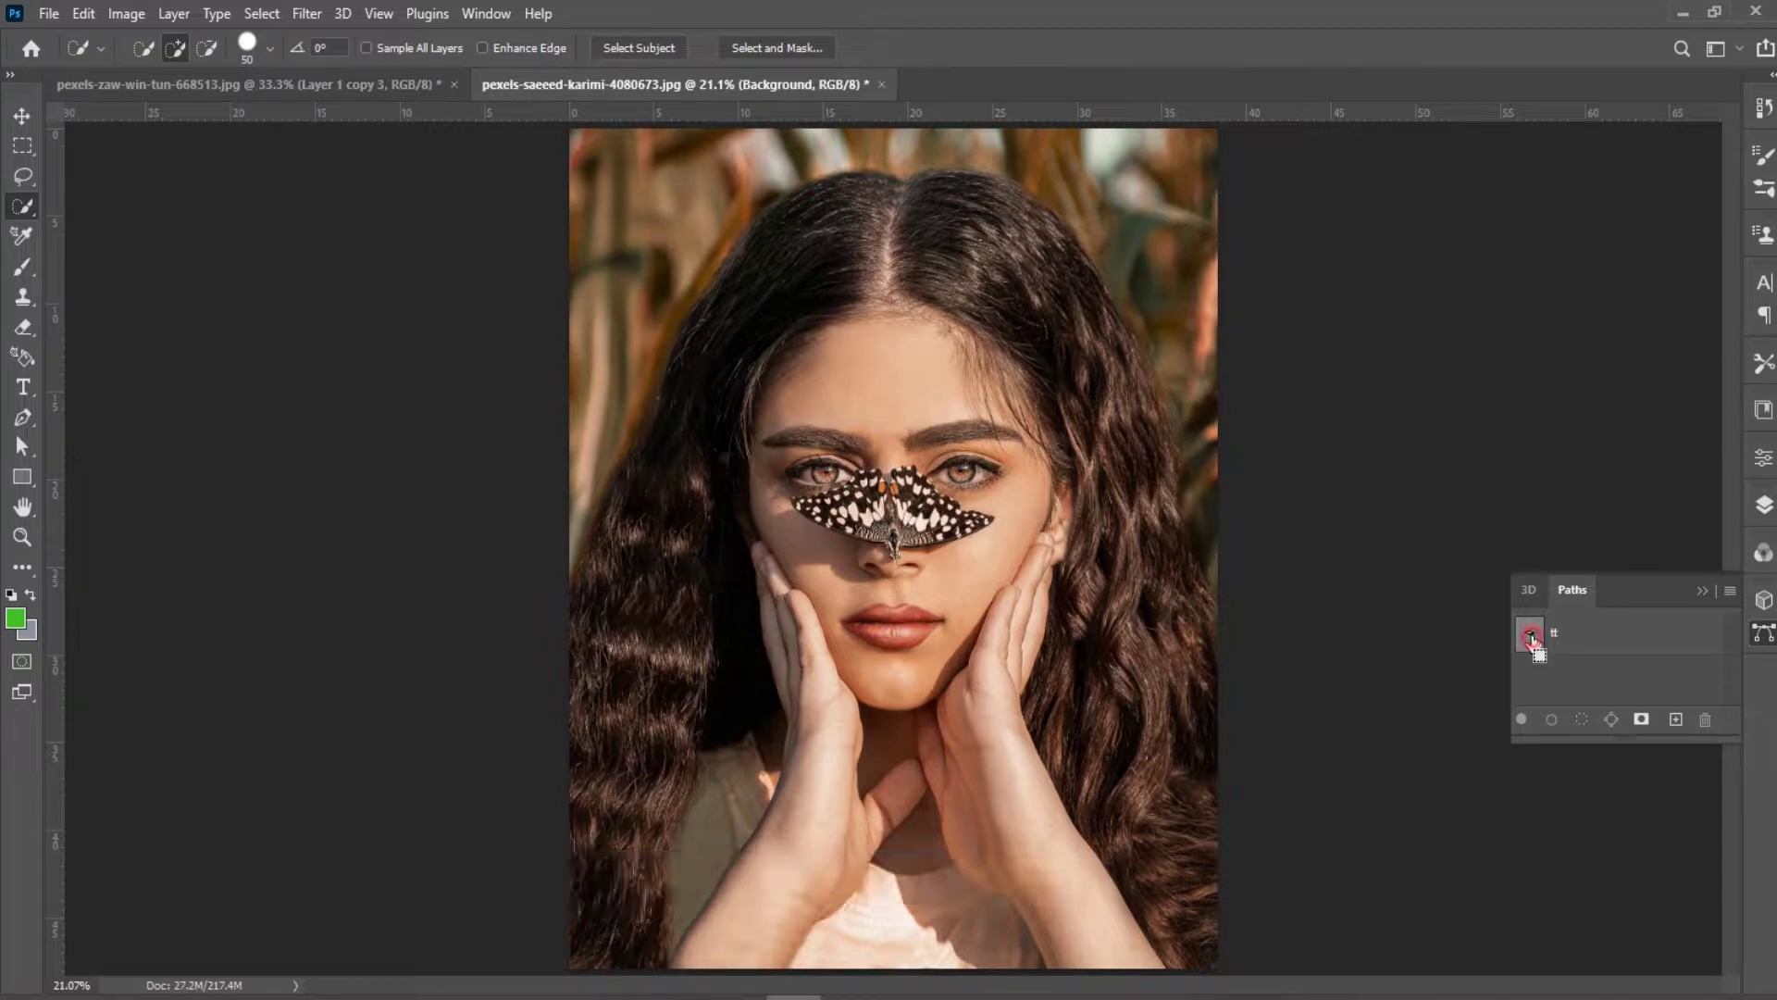
pyautogui.click(1762, 637)
pyautogui.click(1763, 504)
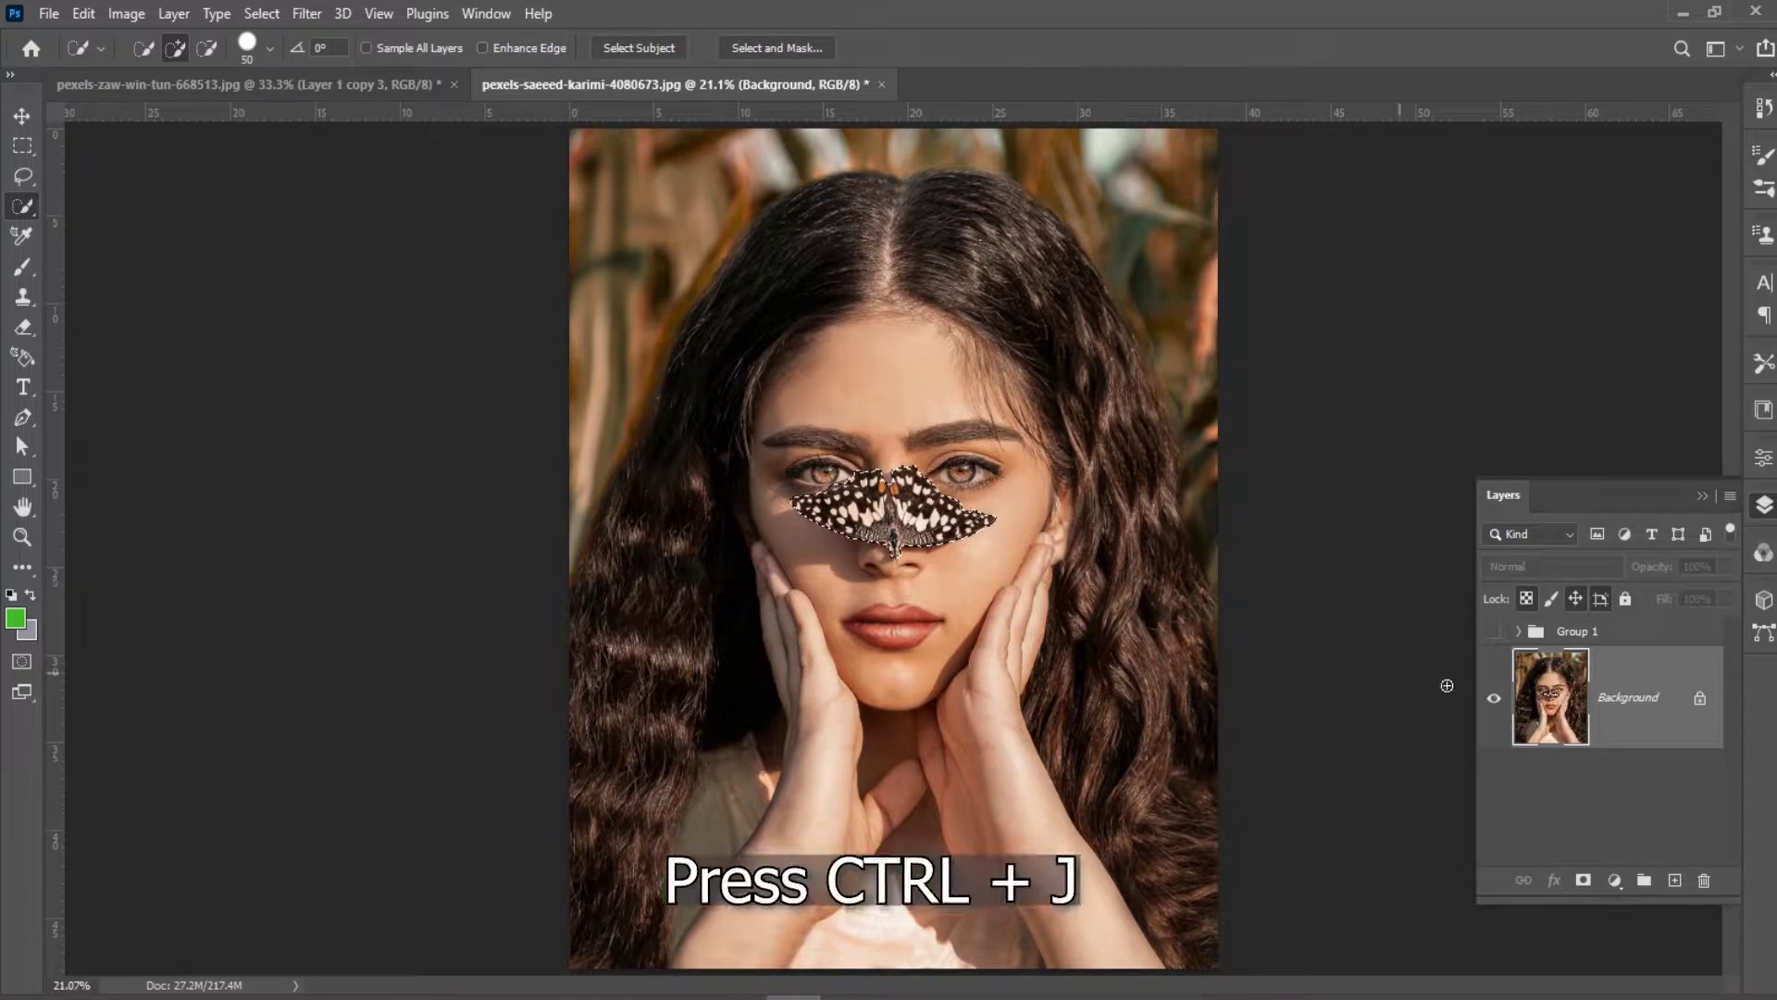
pyautogui.hotkey('ctrl', 'j')
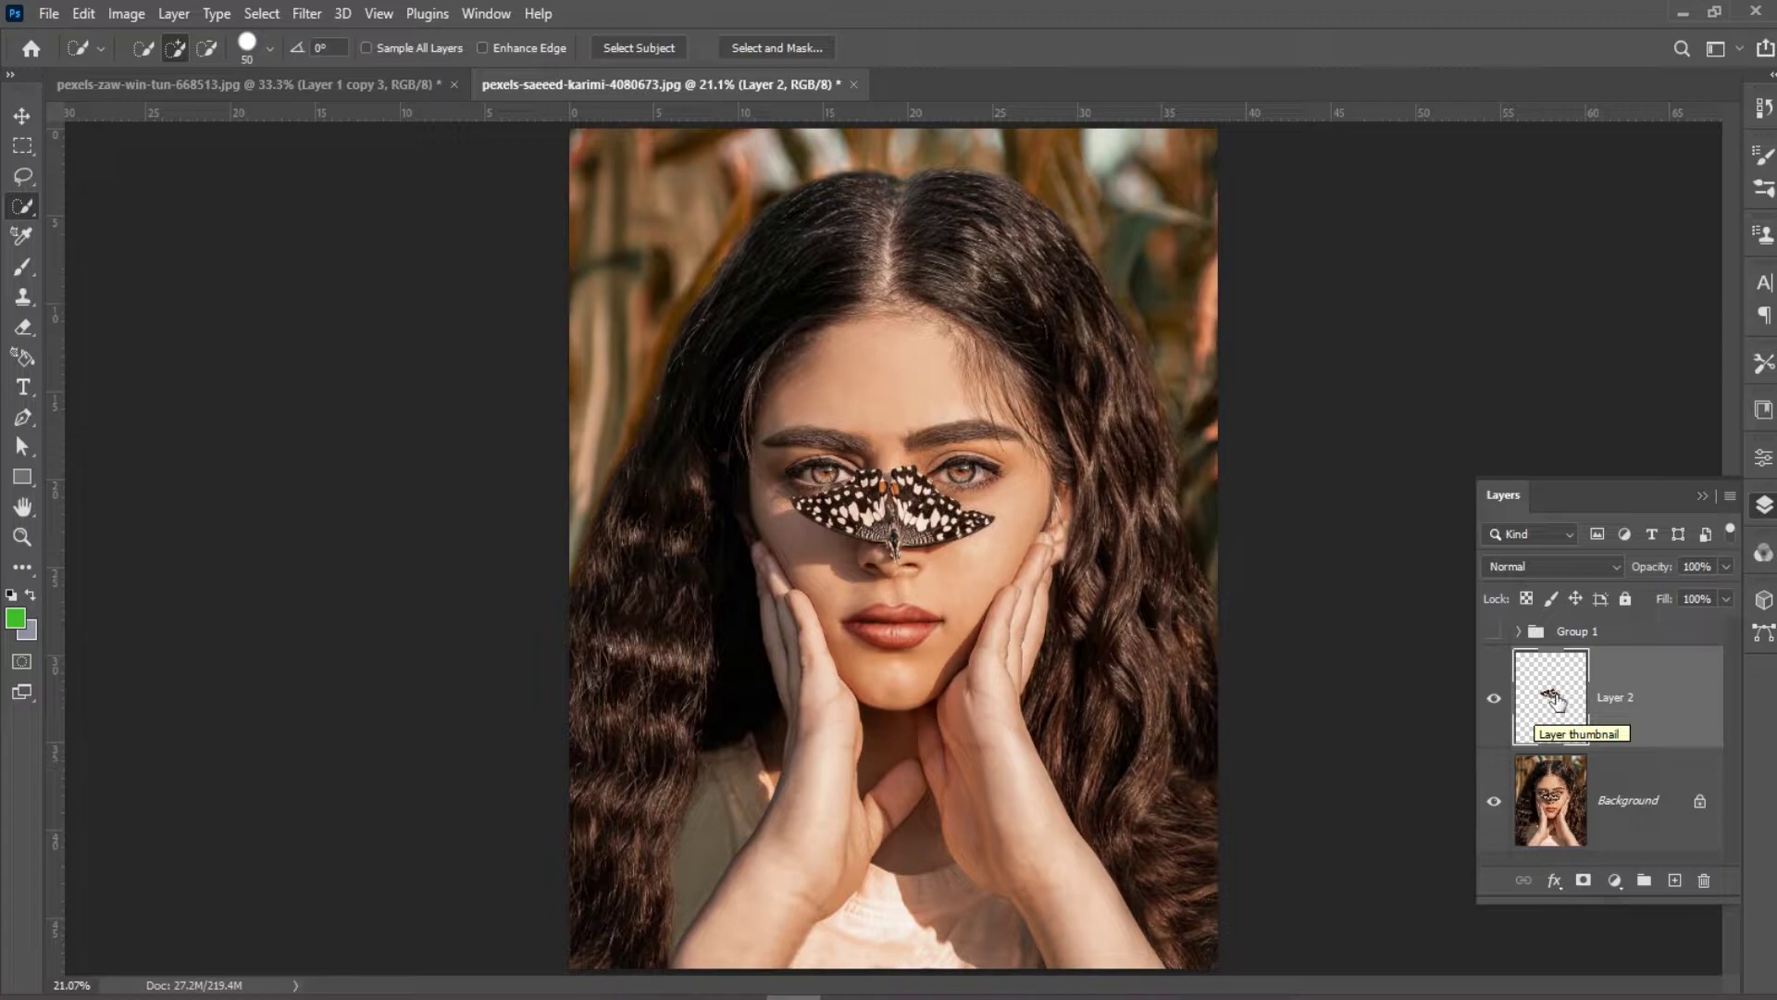
# Set the butterfly layer's blend mode to Color Dodge and convert the layer to a smart object.
pyautogui.click(1544, 566)
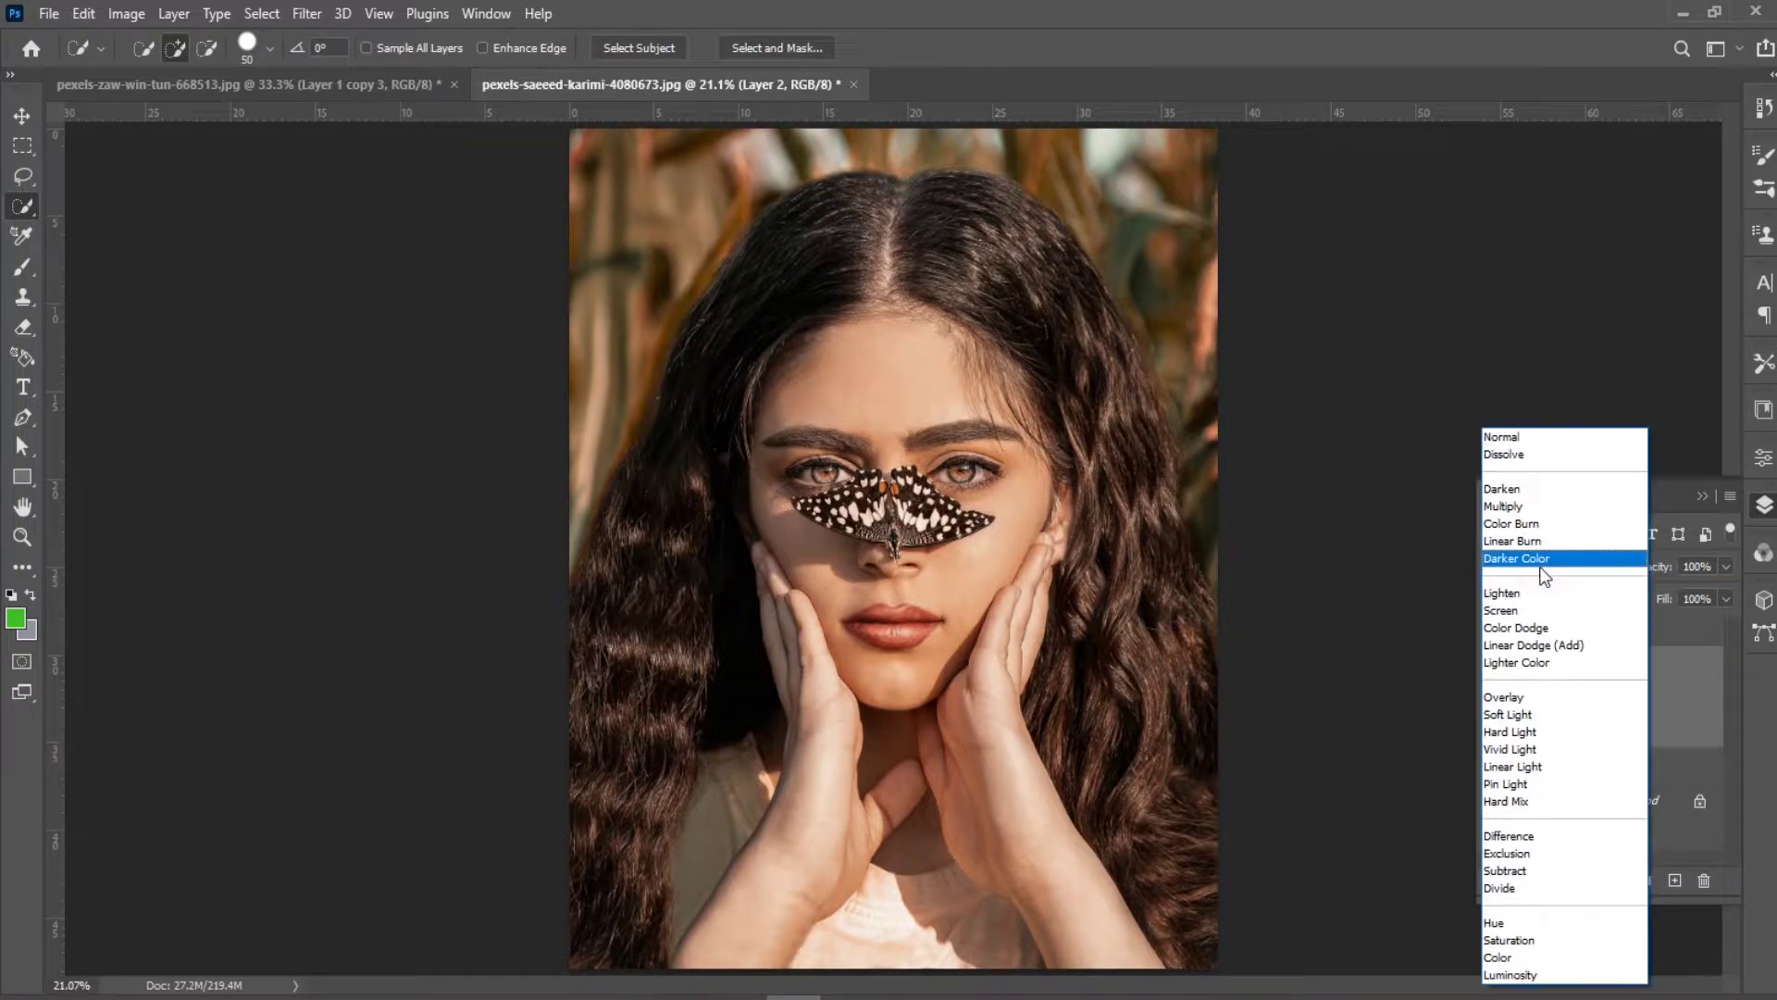
pyautogui.click(1532, 631)
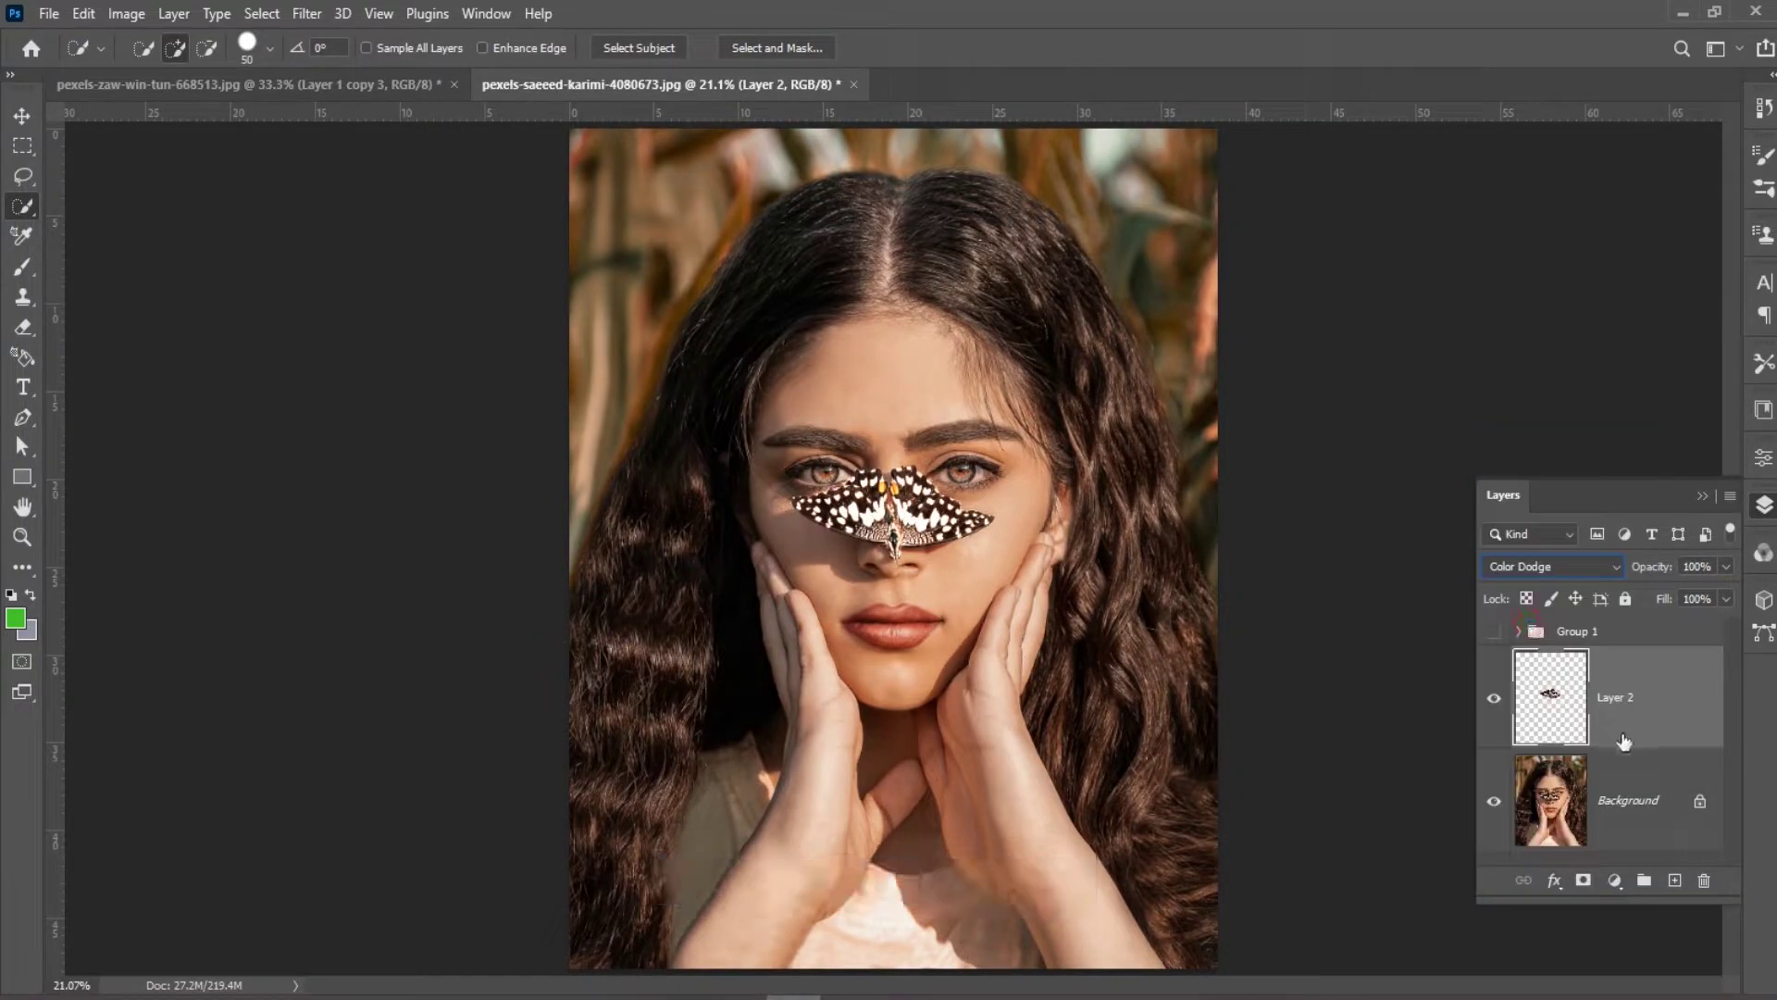
pyautogui.rightClick(1627, 725)
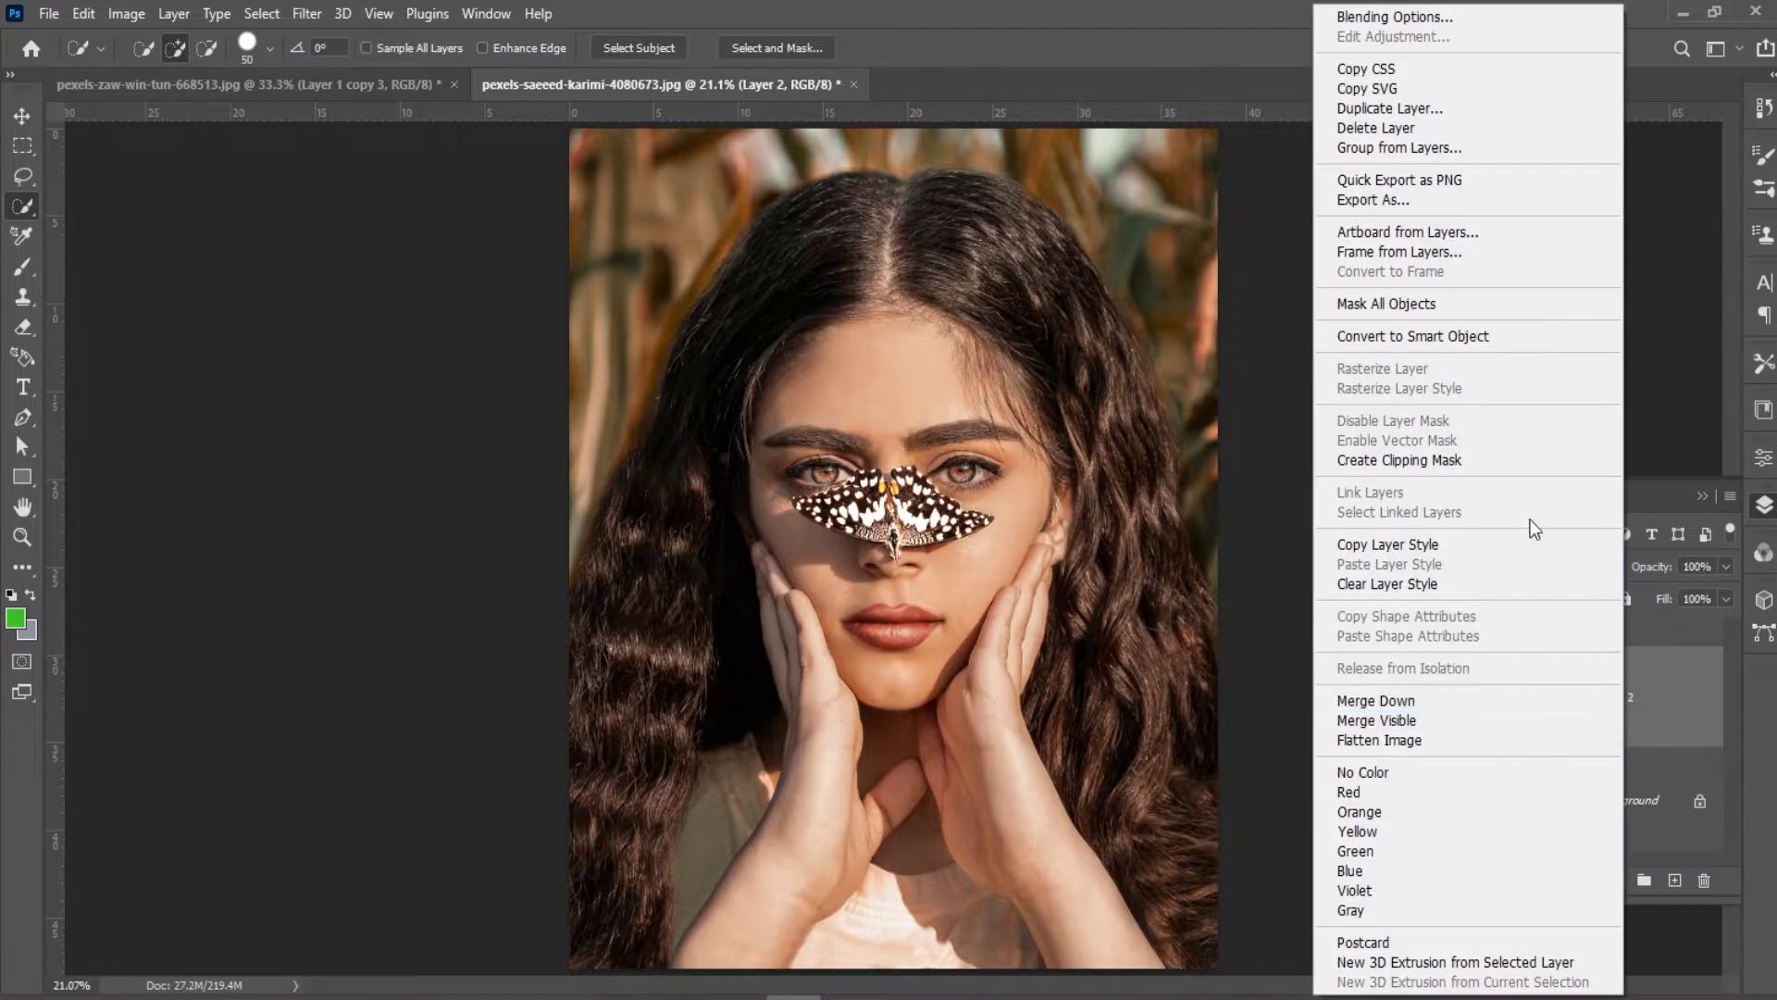
pyautogui.click(1387, 339)
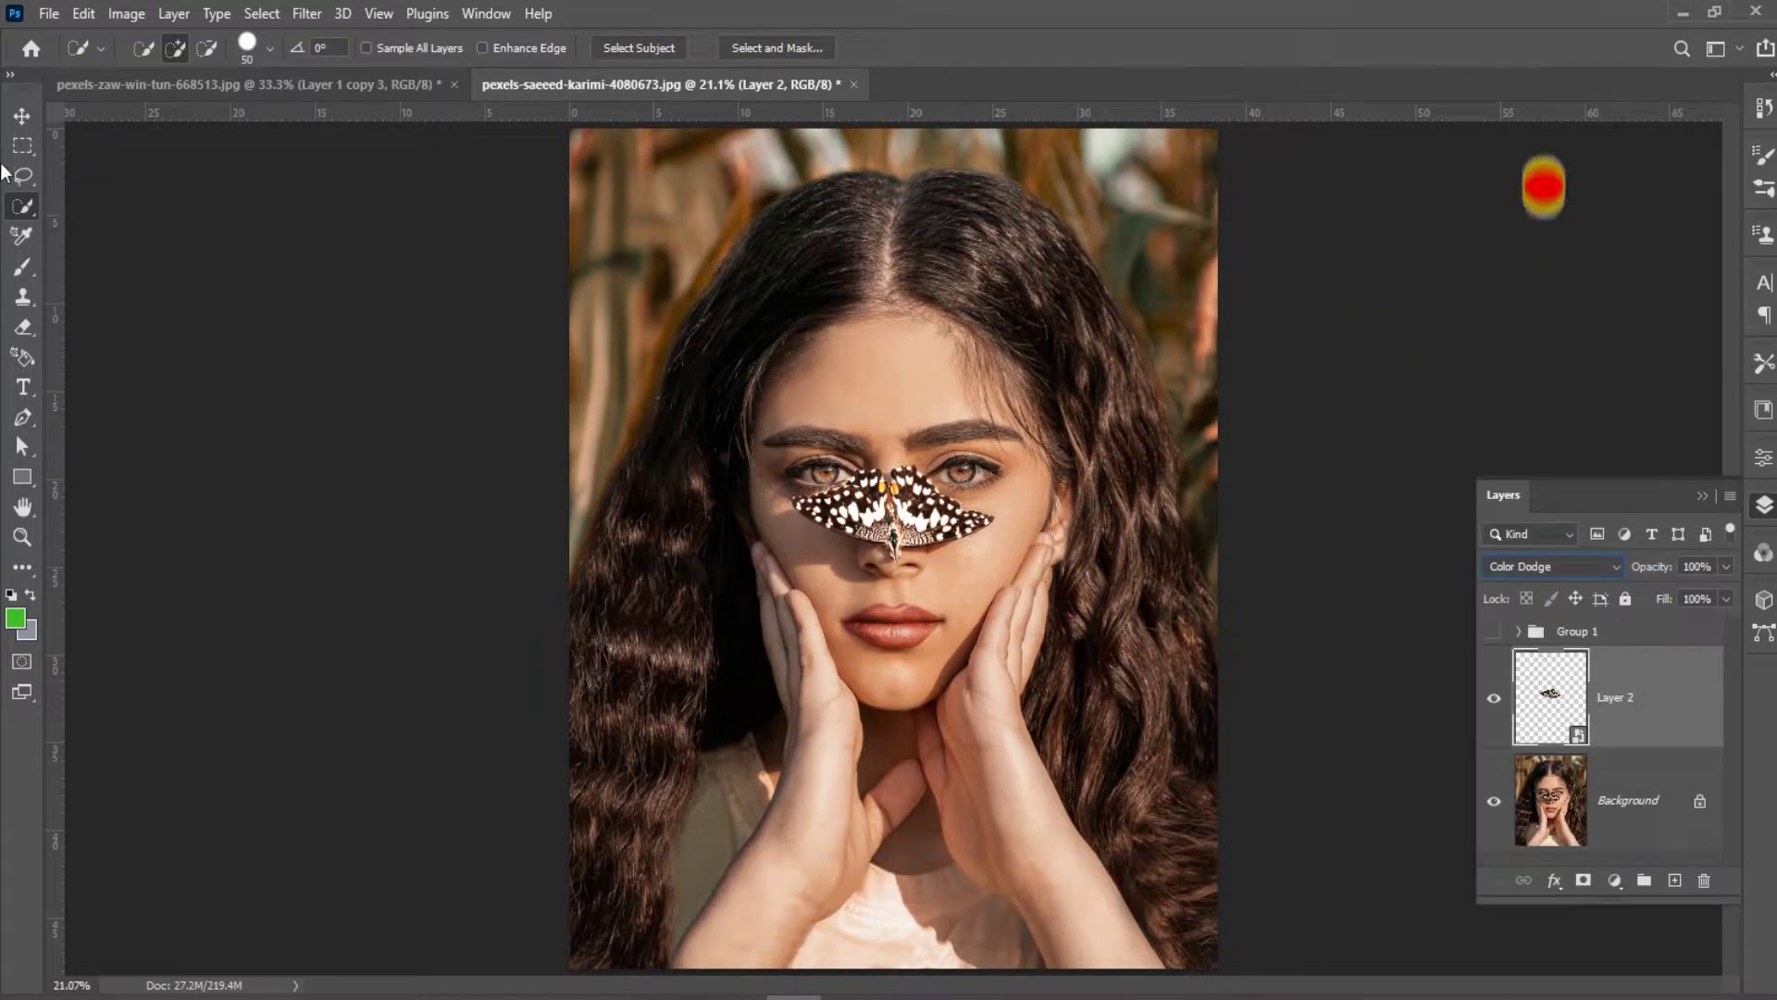
# Apply a Gaussian Blur with a radius of 2.5 pixels to the butterfly smart object.
pyautogui.click(22, 115)
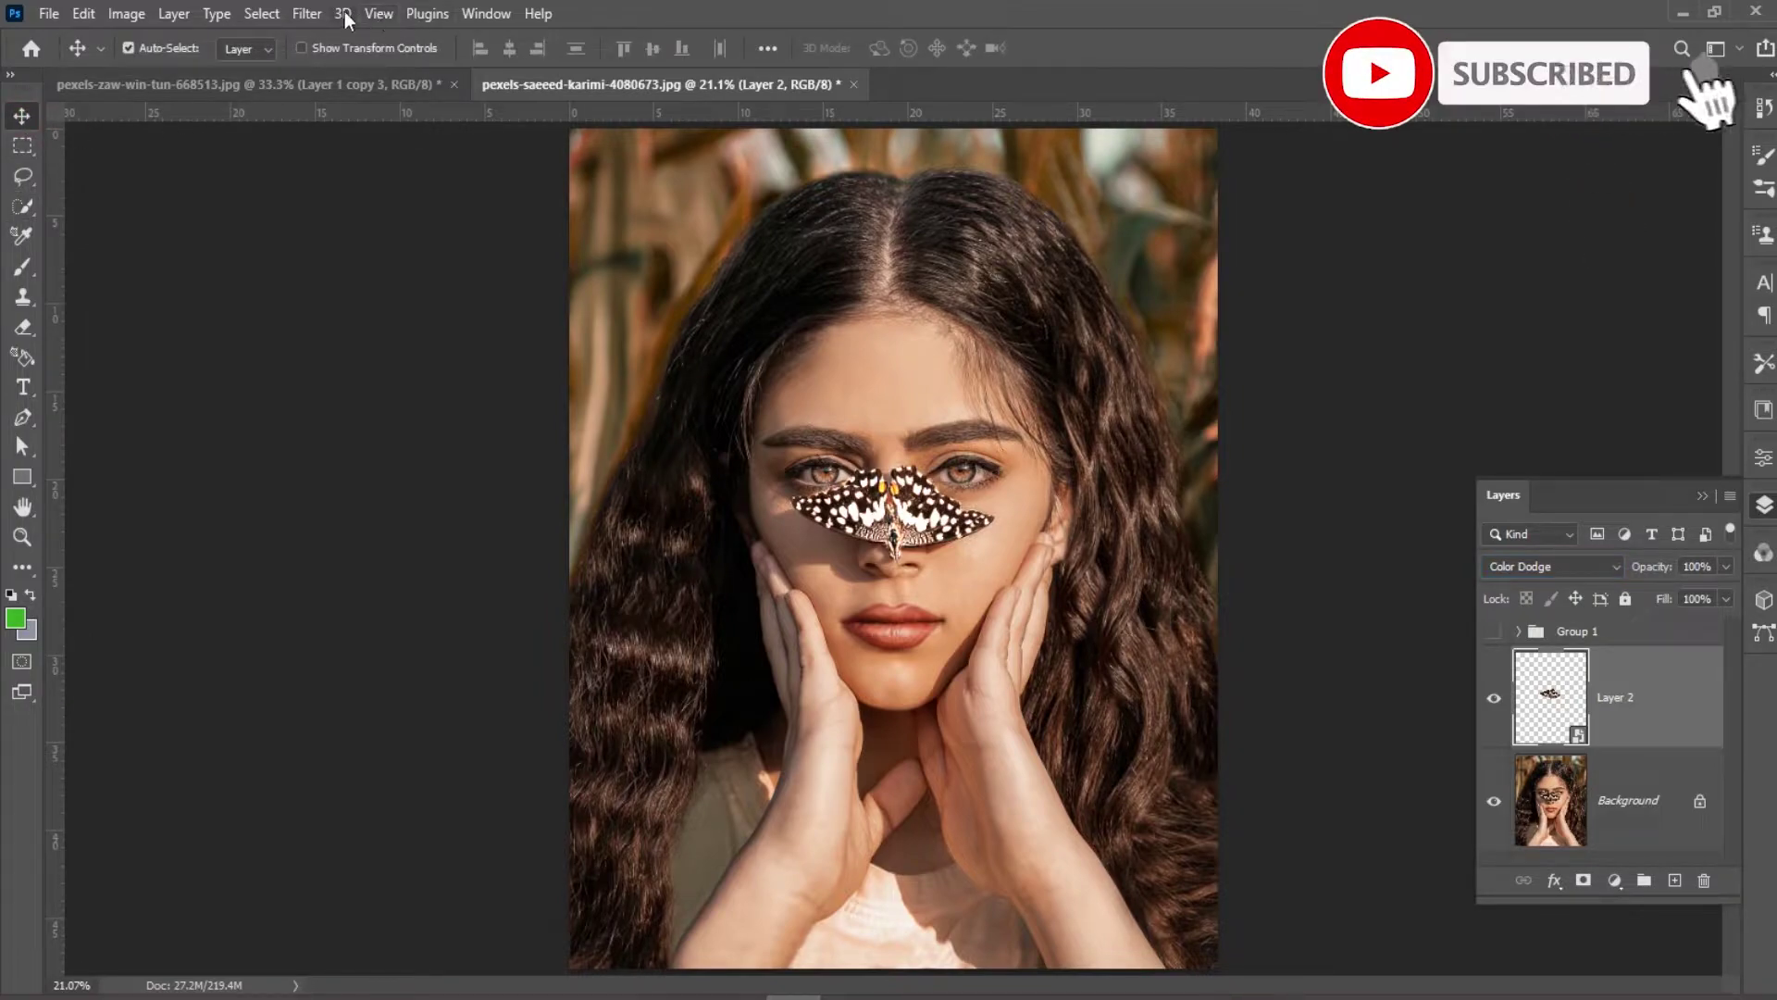
pyautogui.click(306, 14)
pyautogui.moveTo(396, 309)
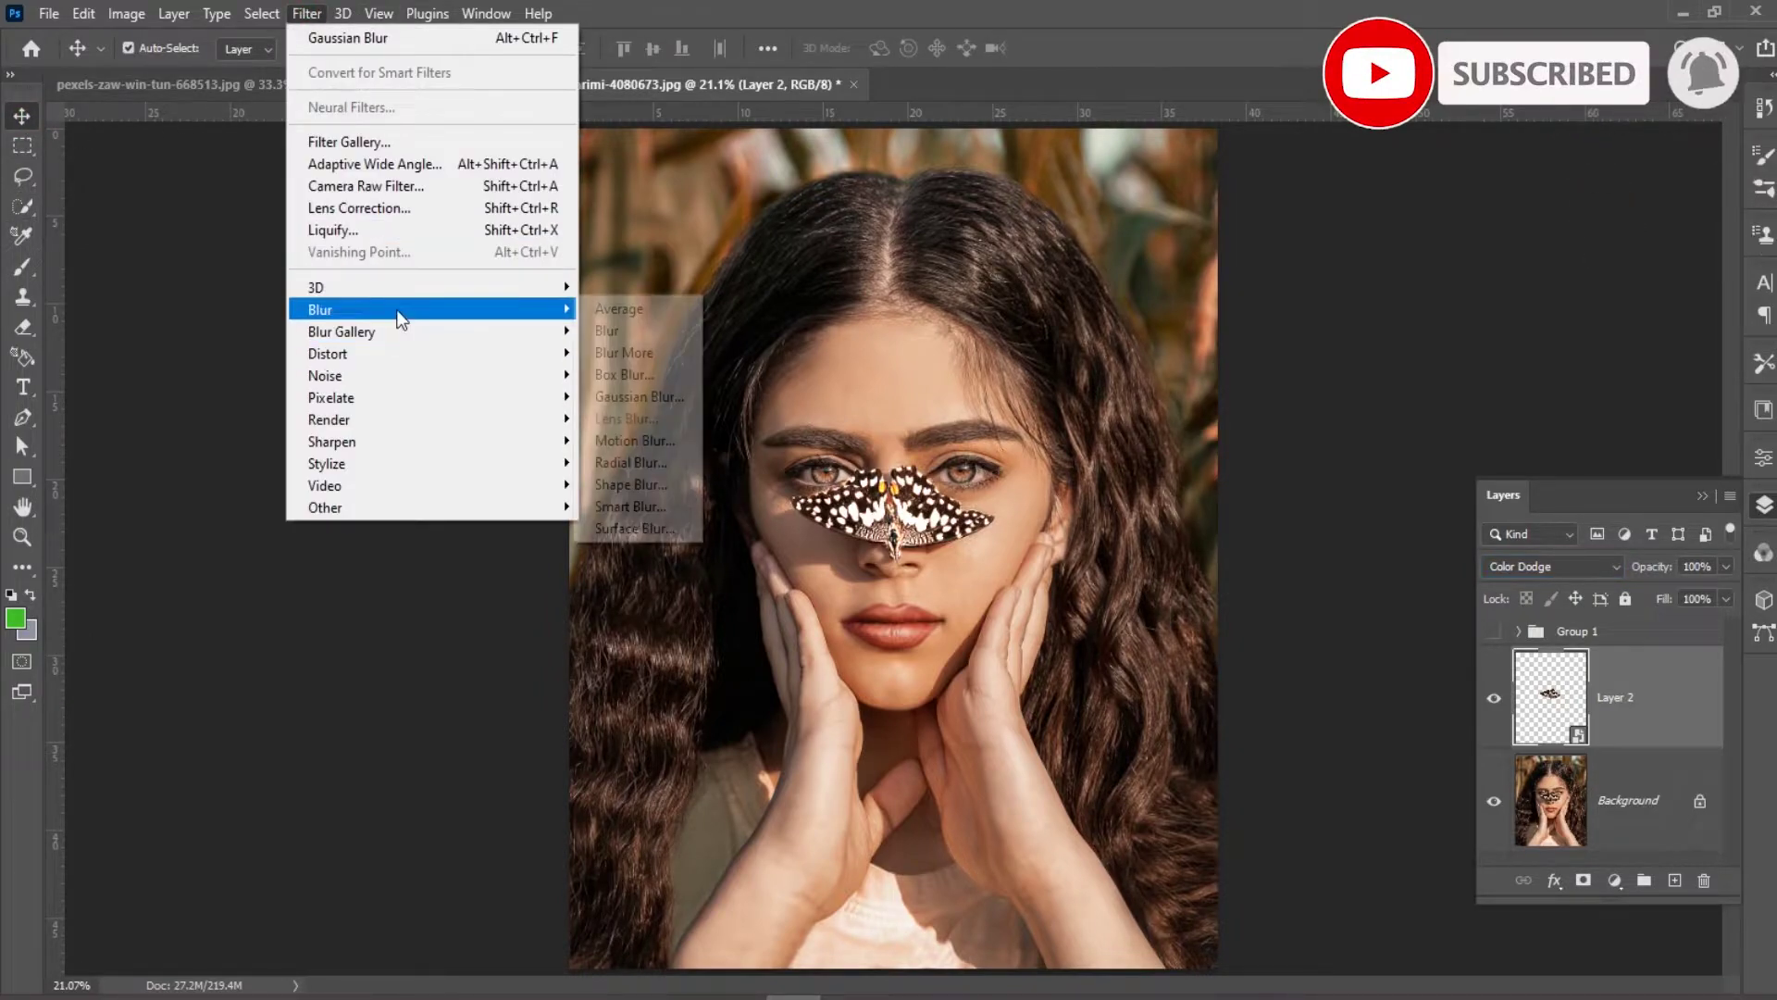
pyautogui.click(637, 398)
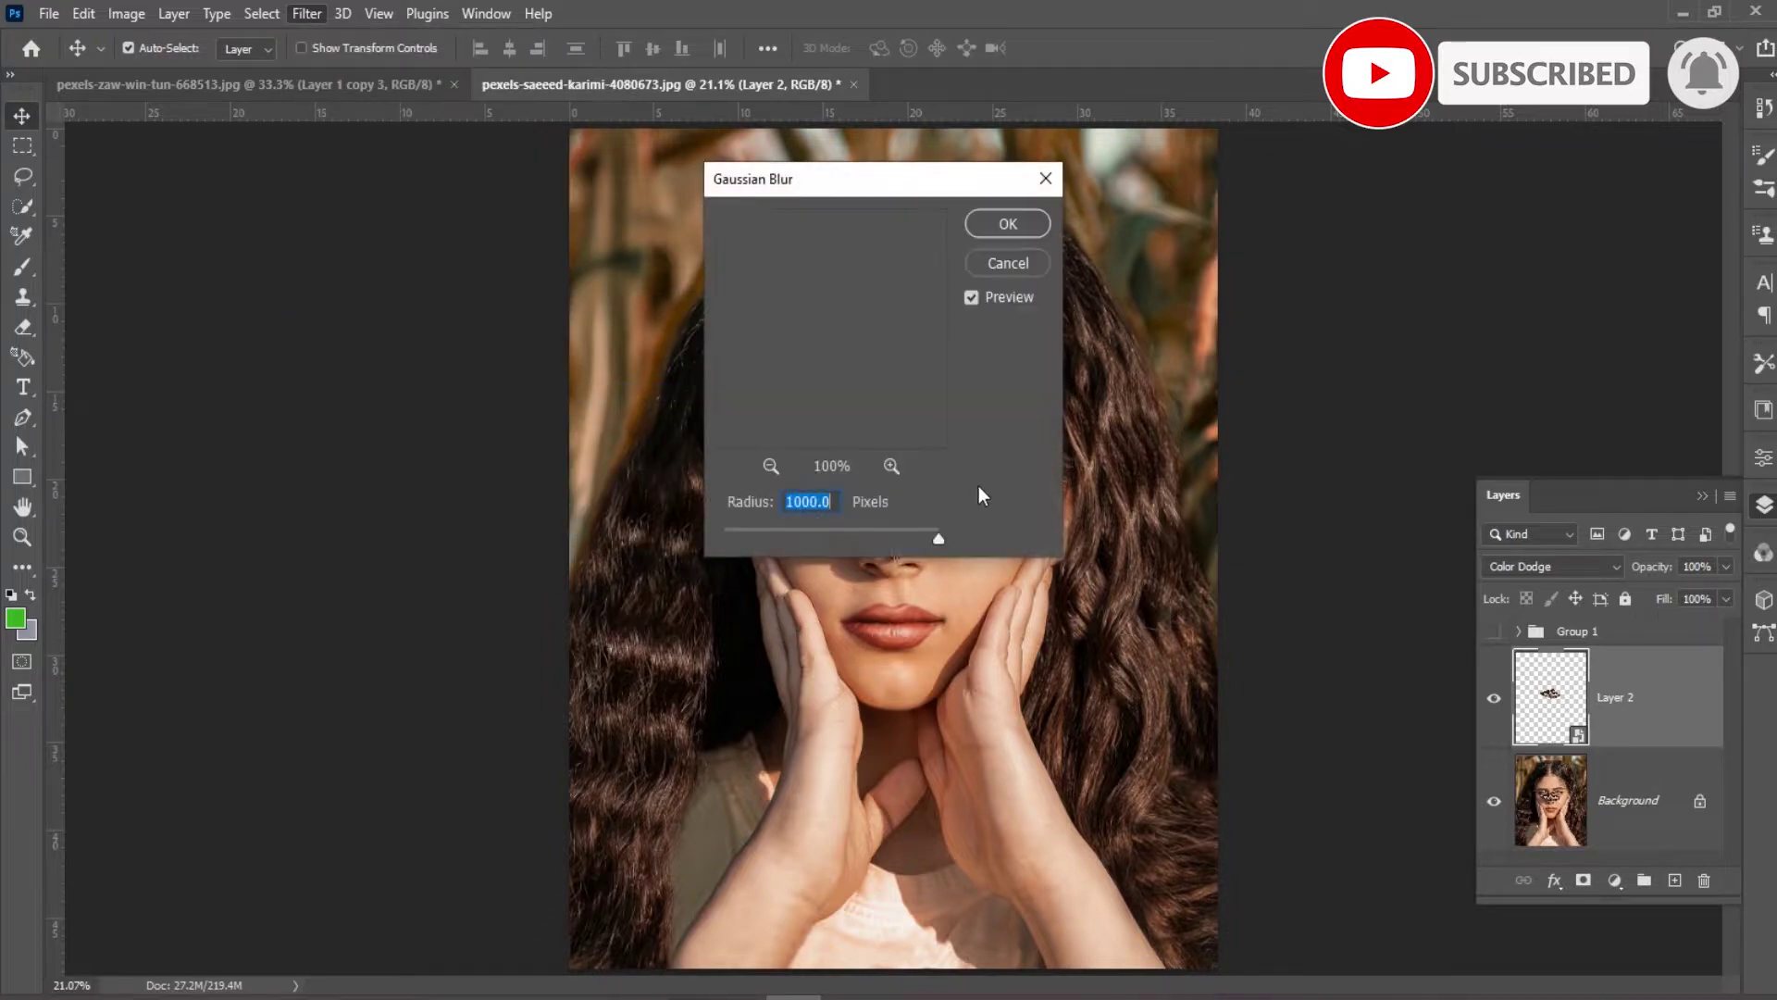
pyautogui.moveTo(937, 539); pyautogui.dragTo(752, 524)
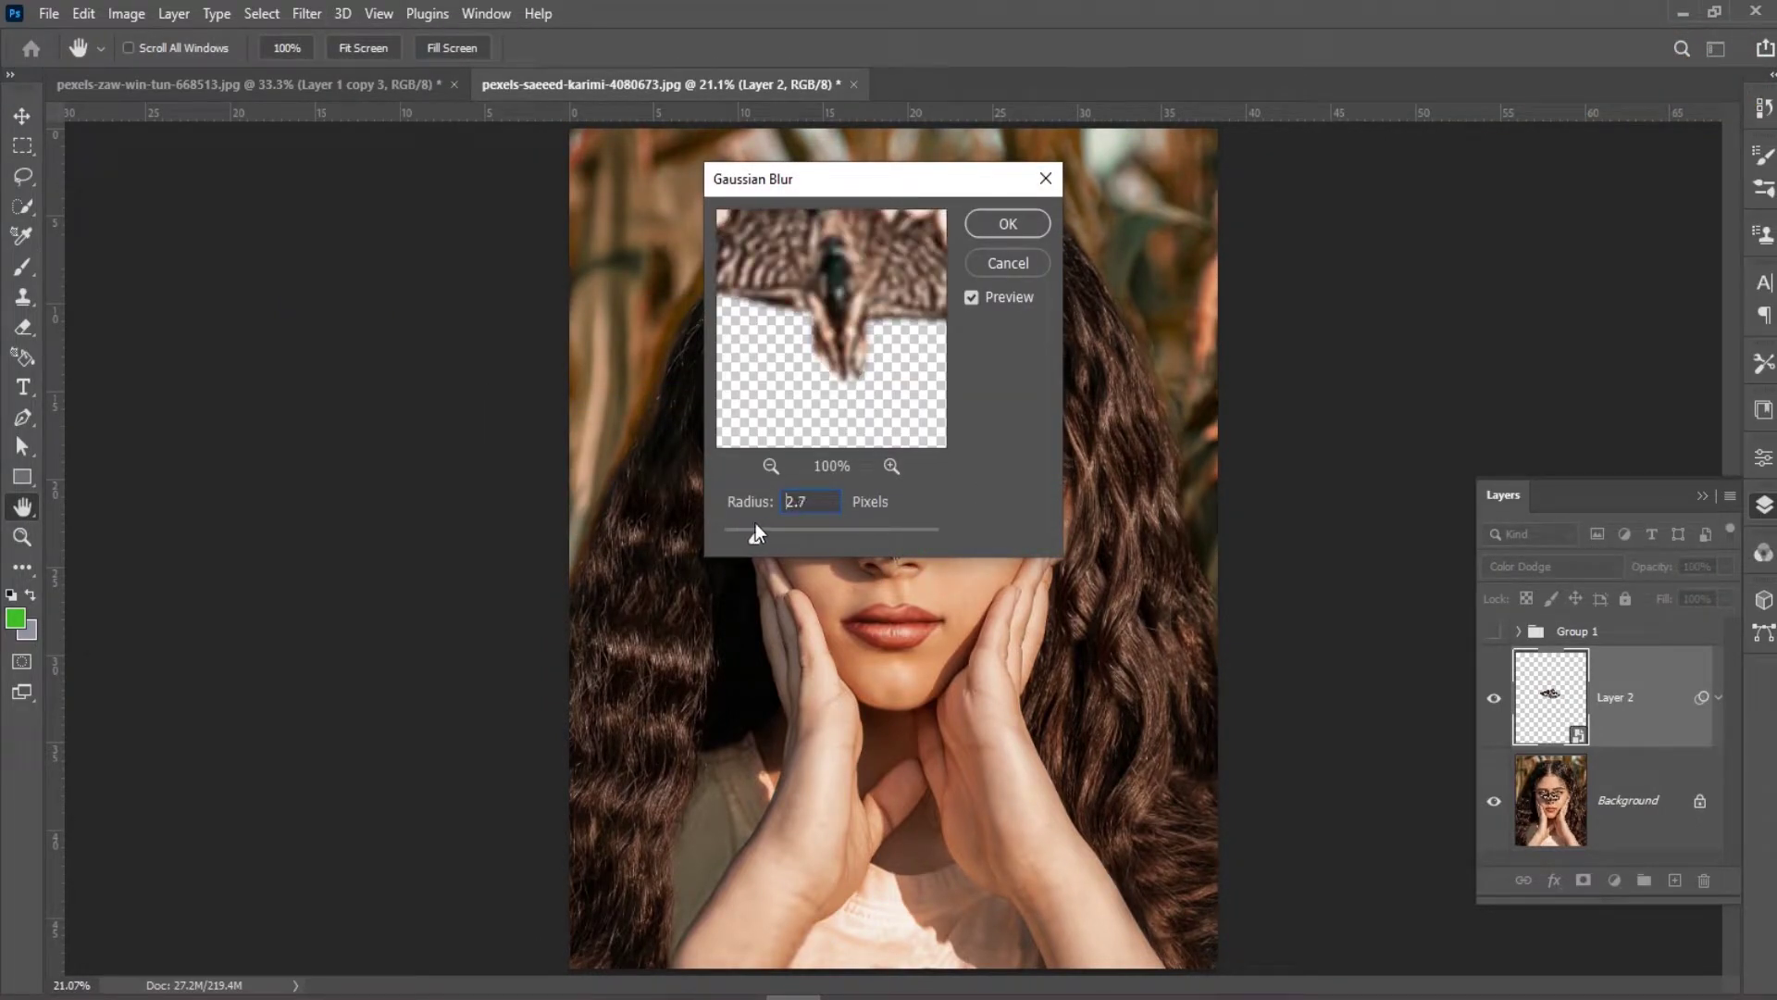
pyautogui.click(1007, 223)
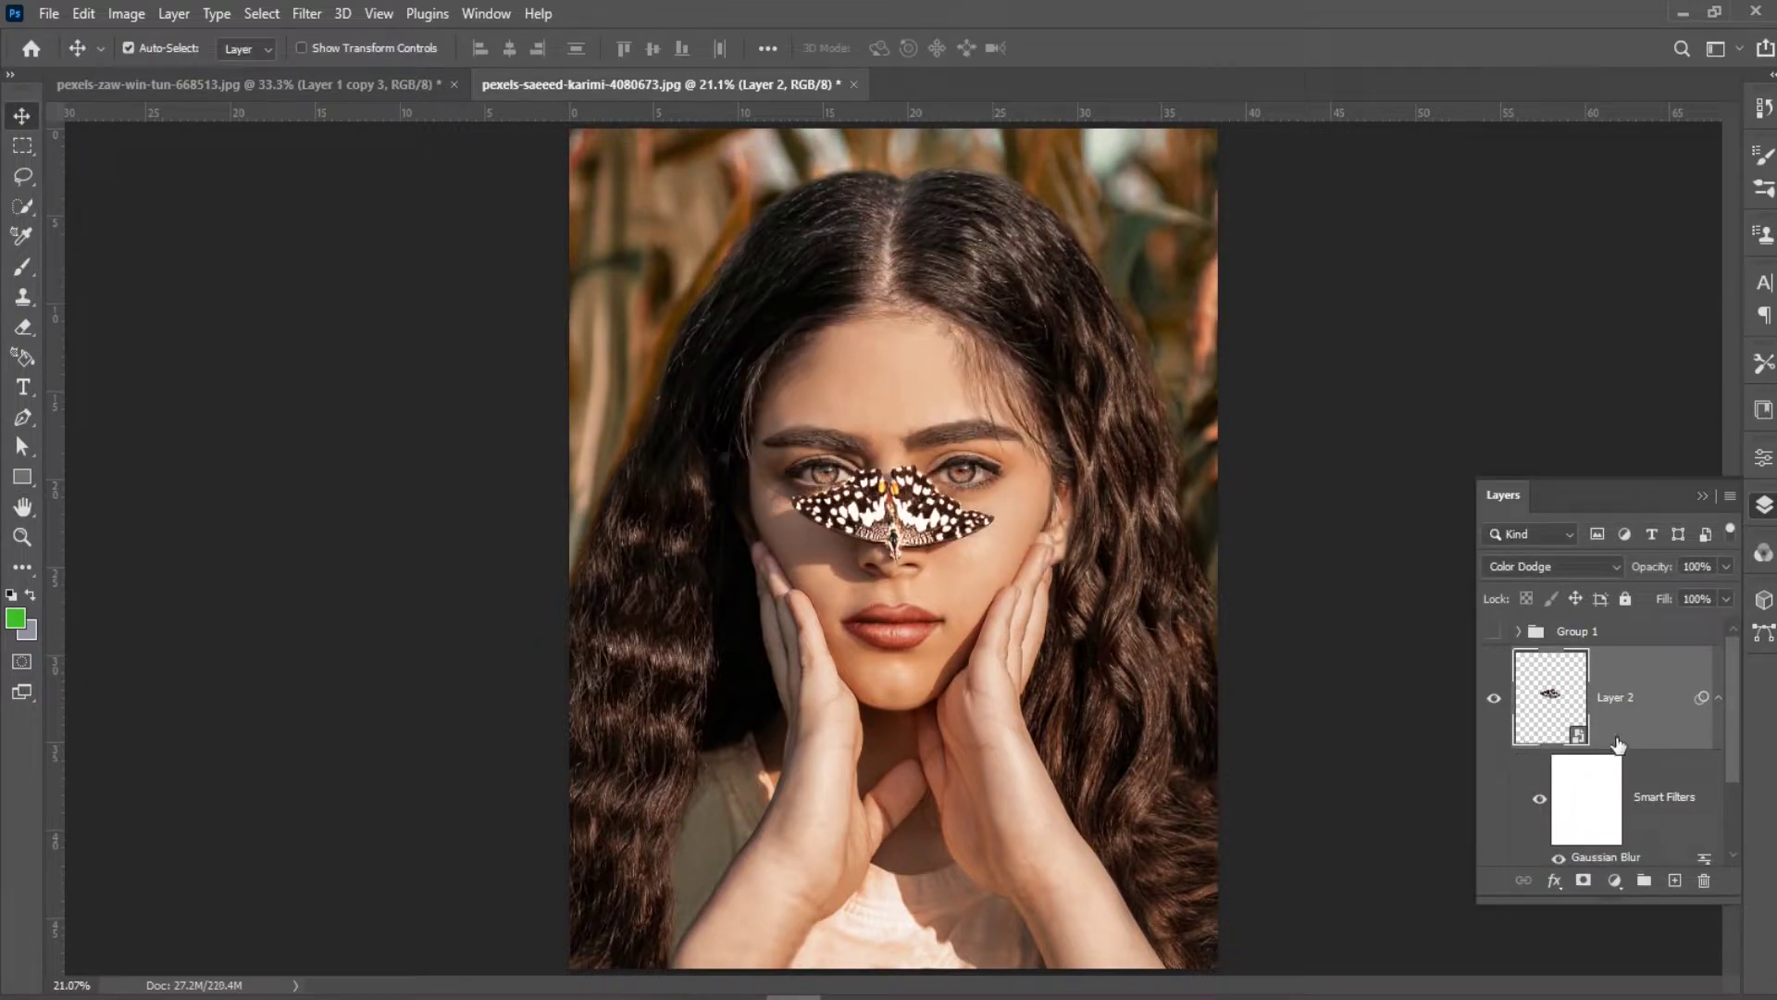
# Duplicate the blurred butterfly layer and set the copy's Gaussian Blur radius to 5 pixels.
pyautogui.hotkey('ctrl', 'j')
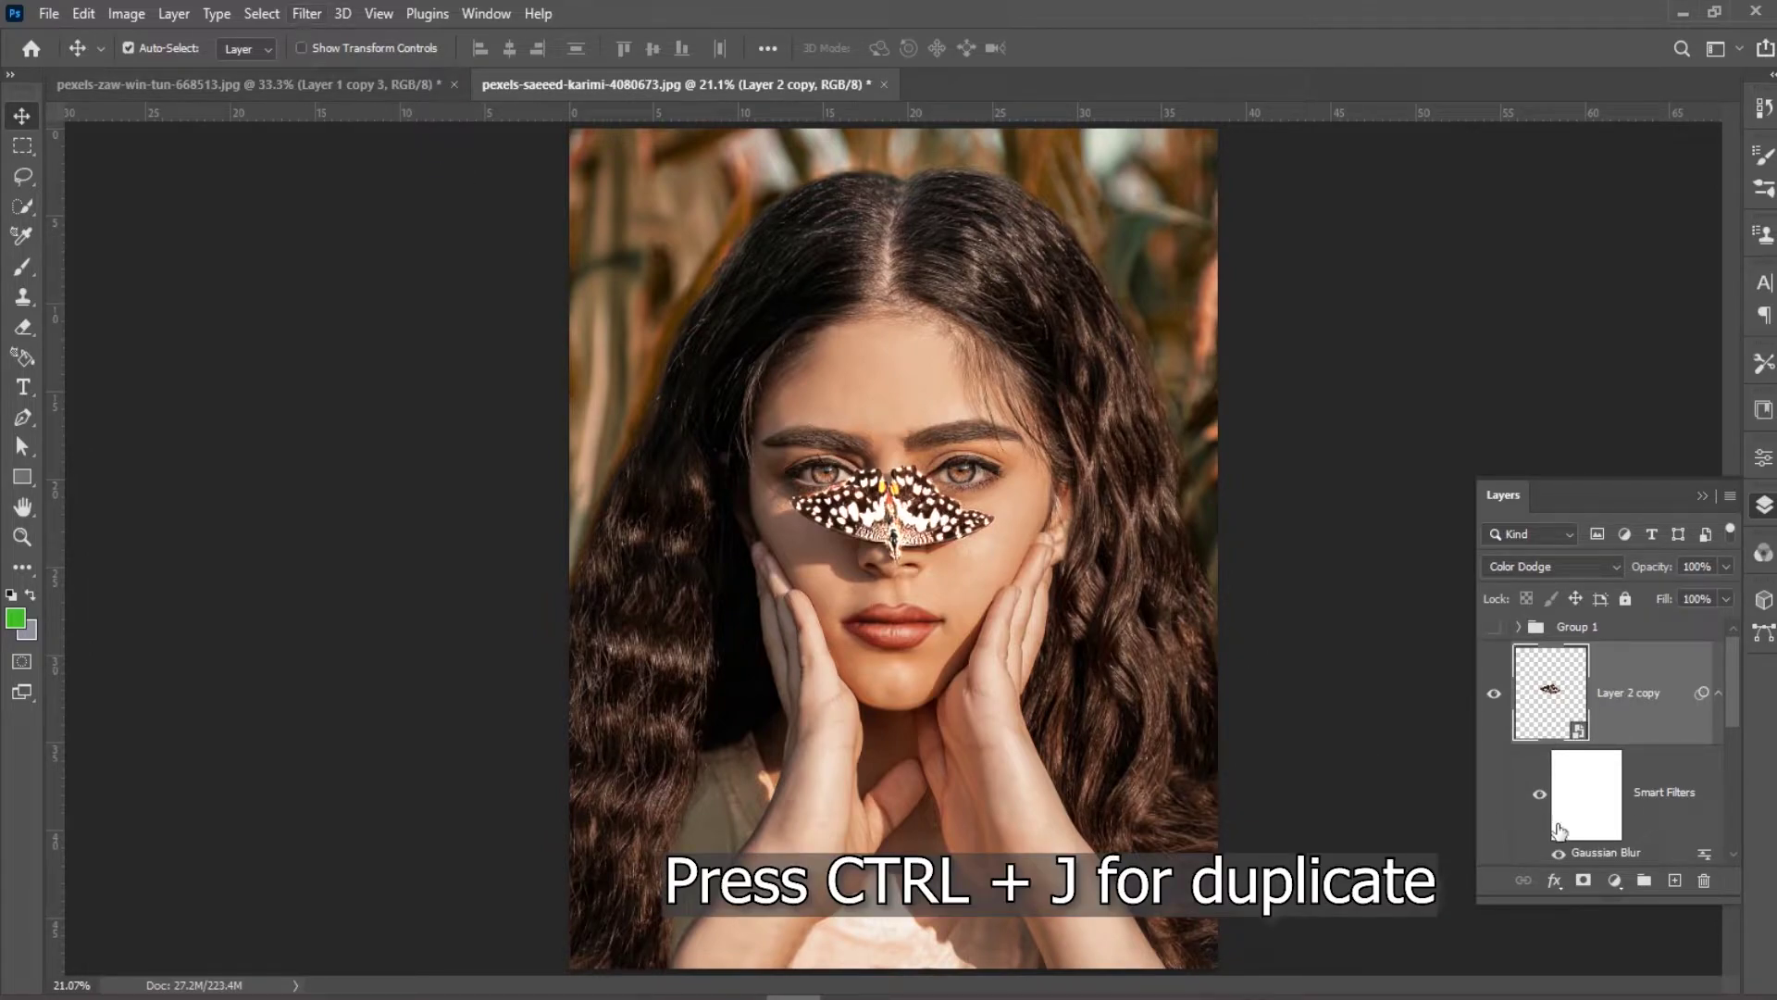
pyautogui.scroll(-2, 1635, 783)
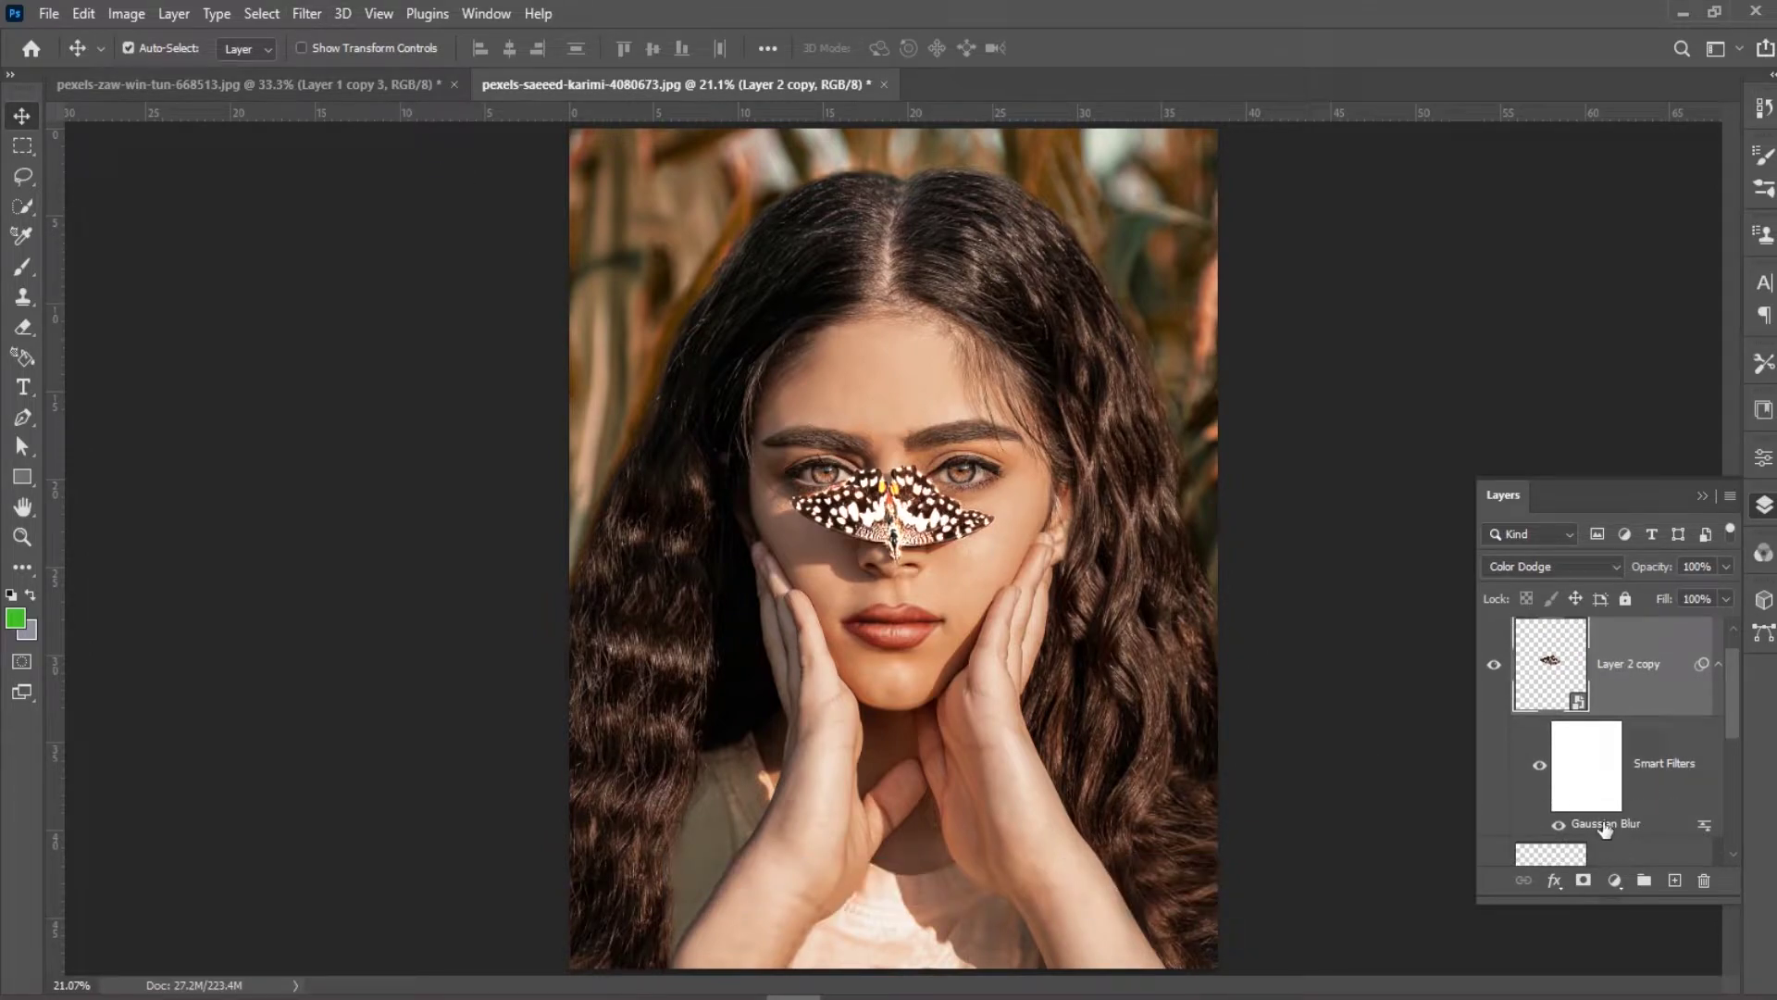
pyautogui.doubleClick(1604, 824)
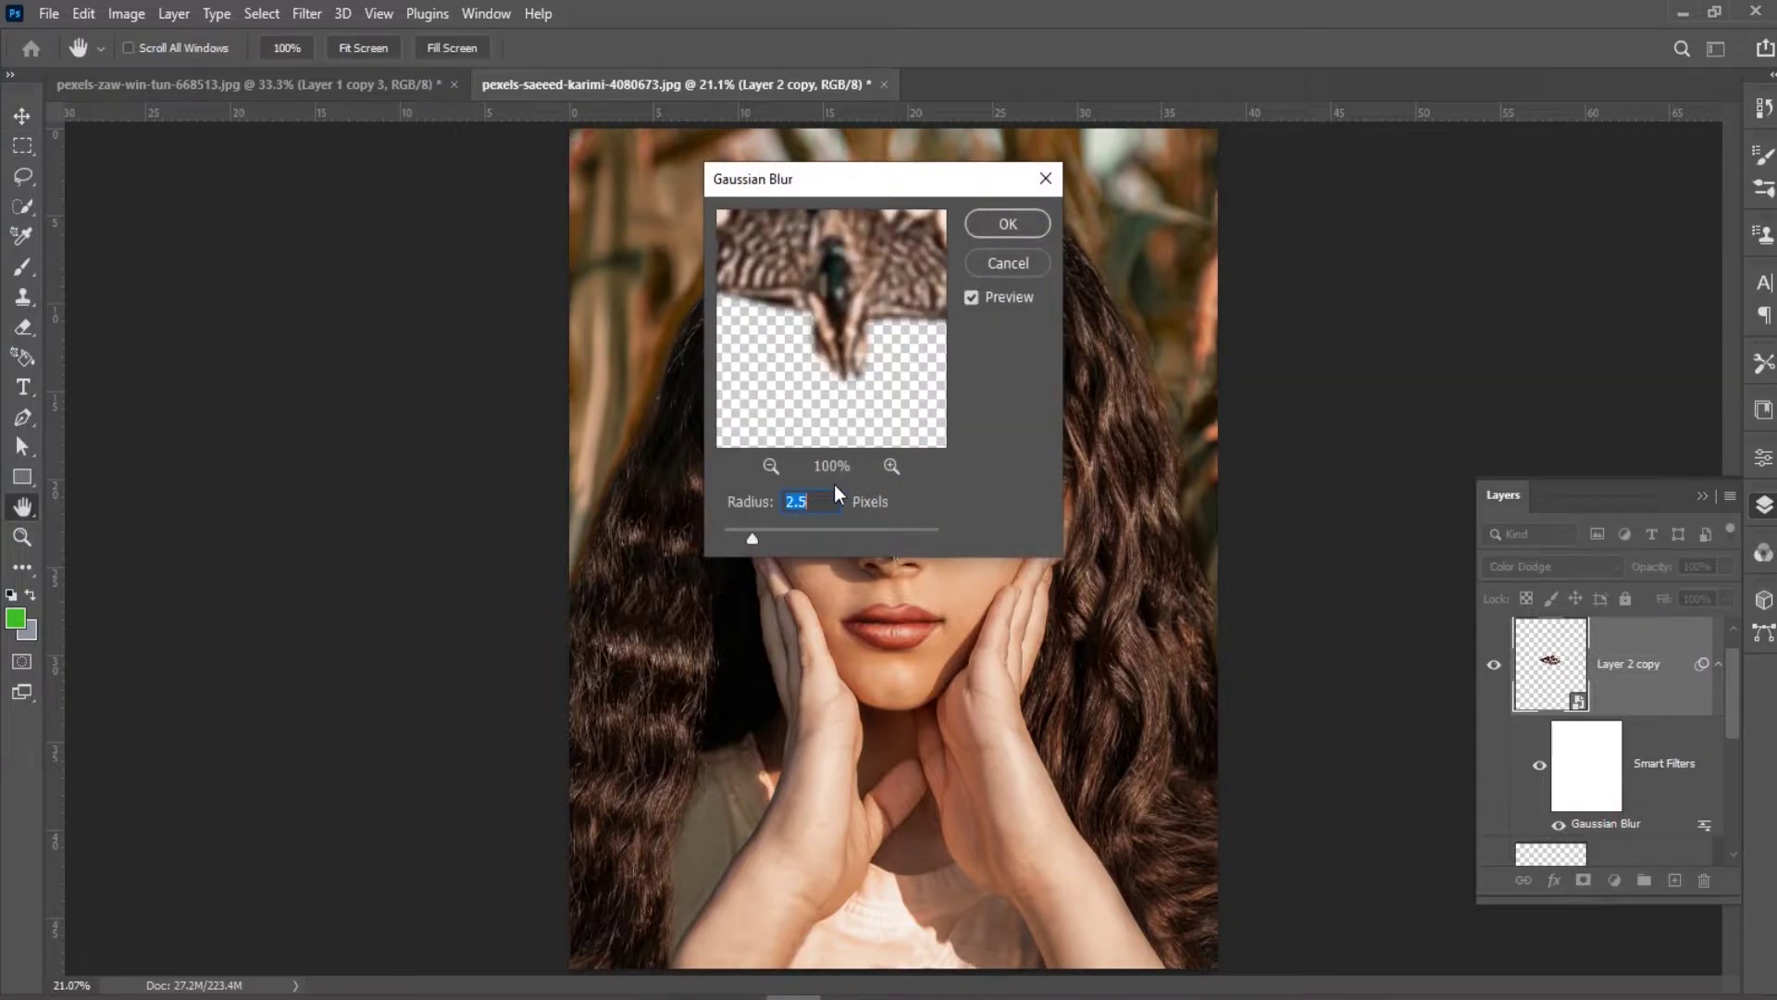
pyautogui.write('5')
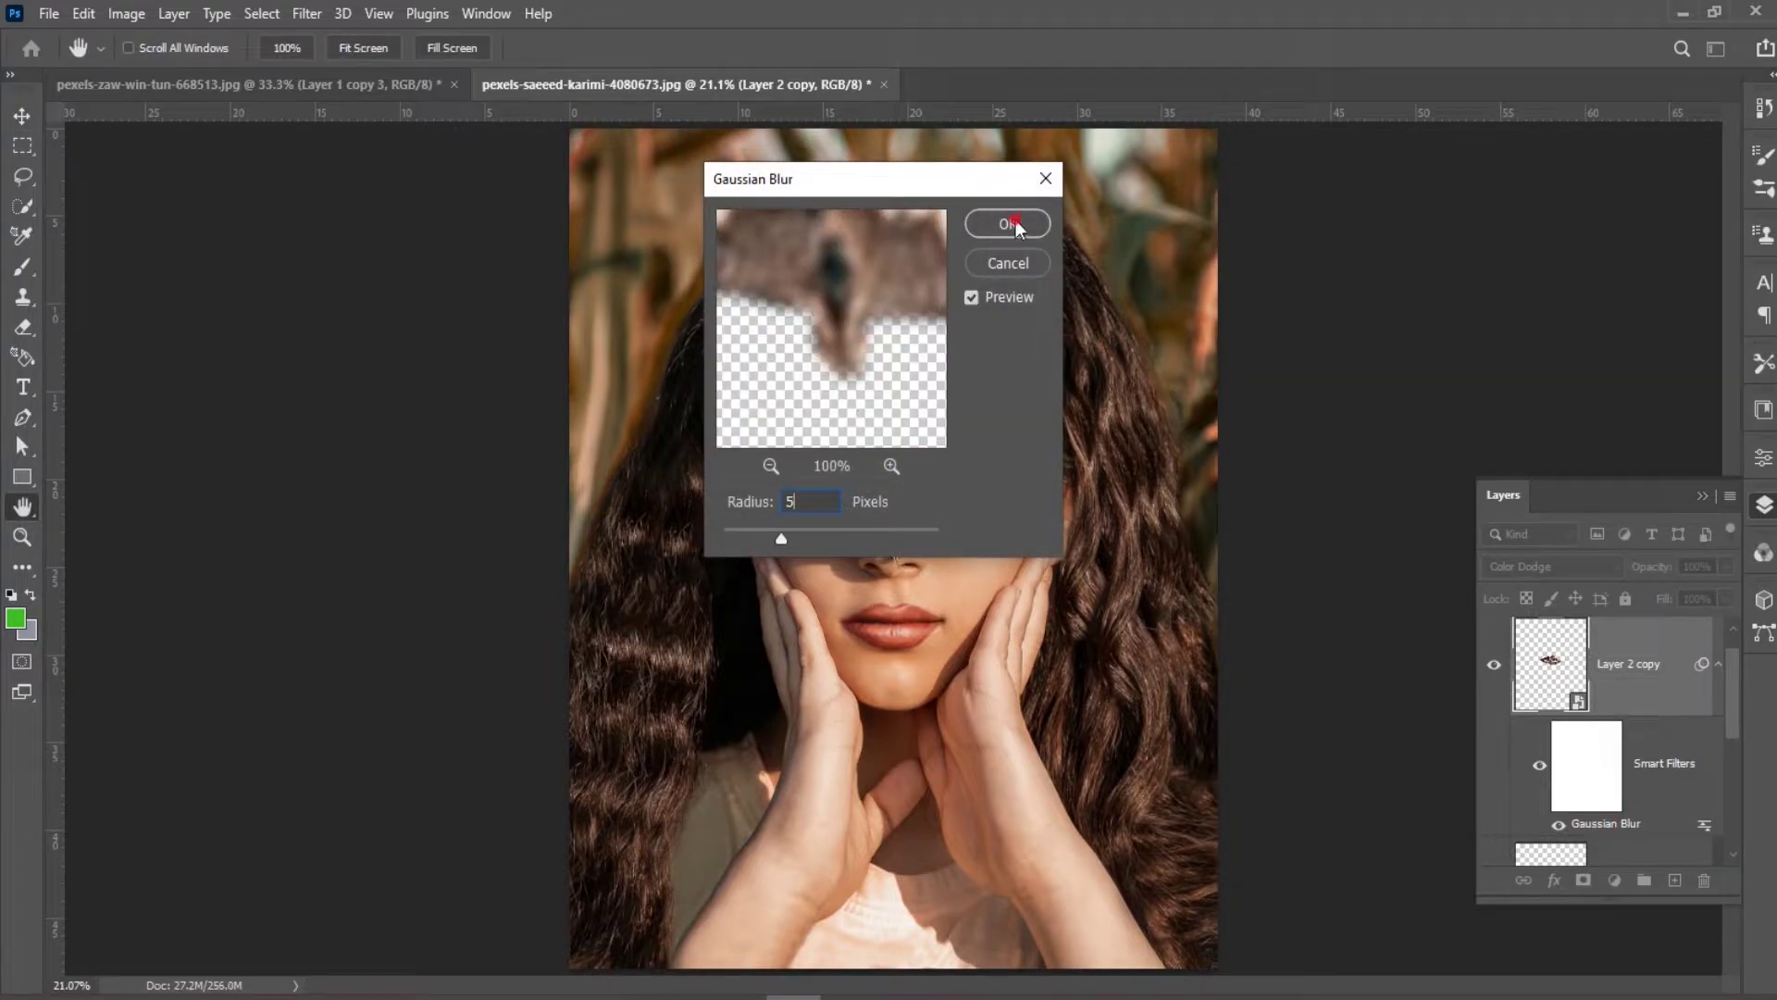
pyautogui.click(1012, 224)
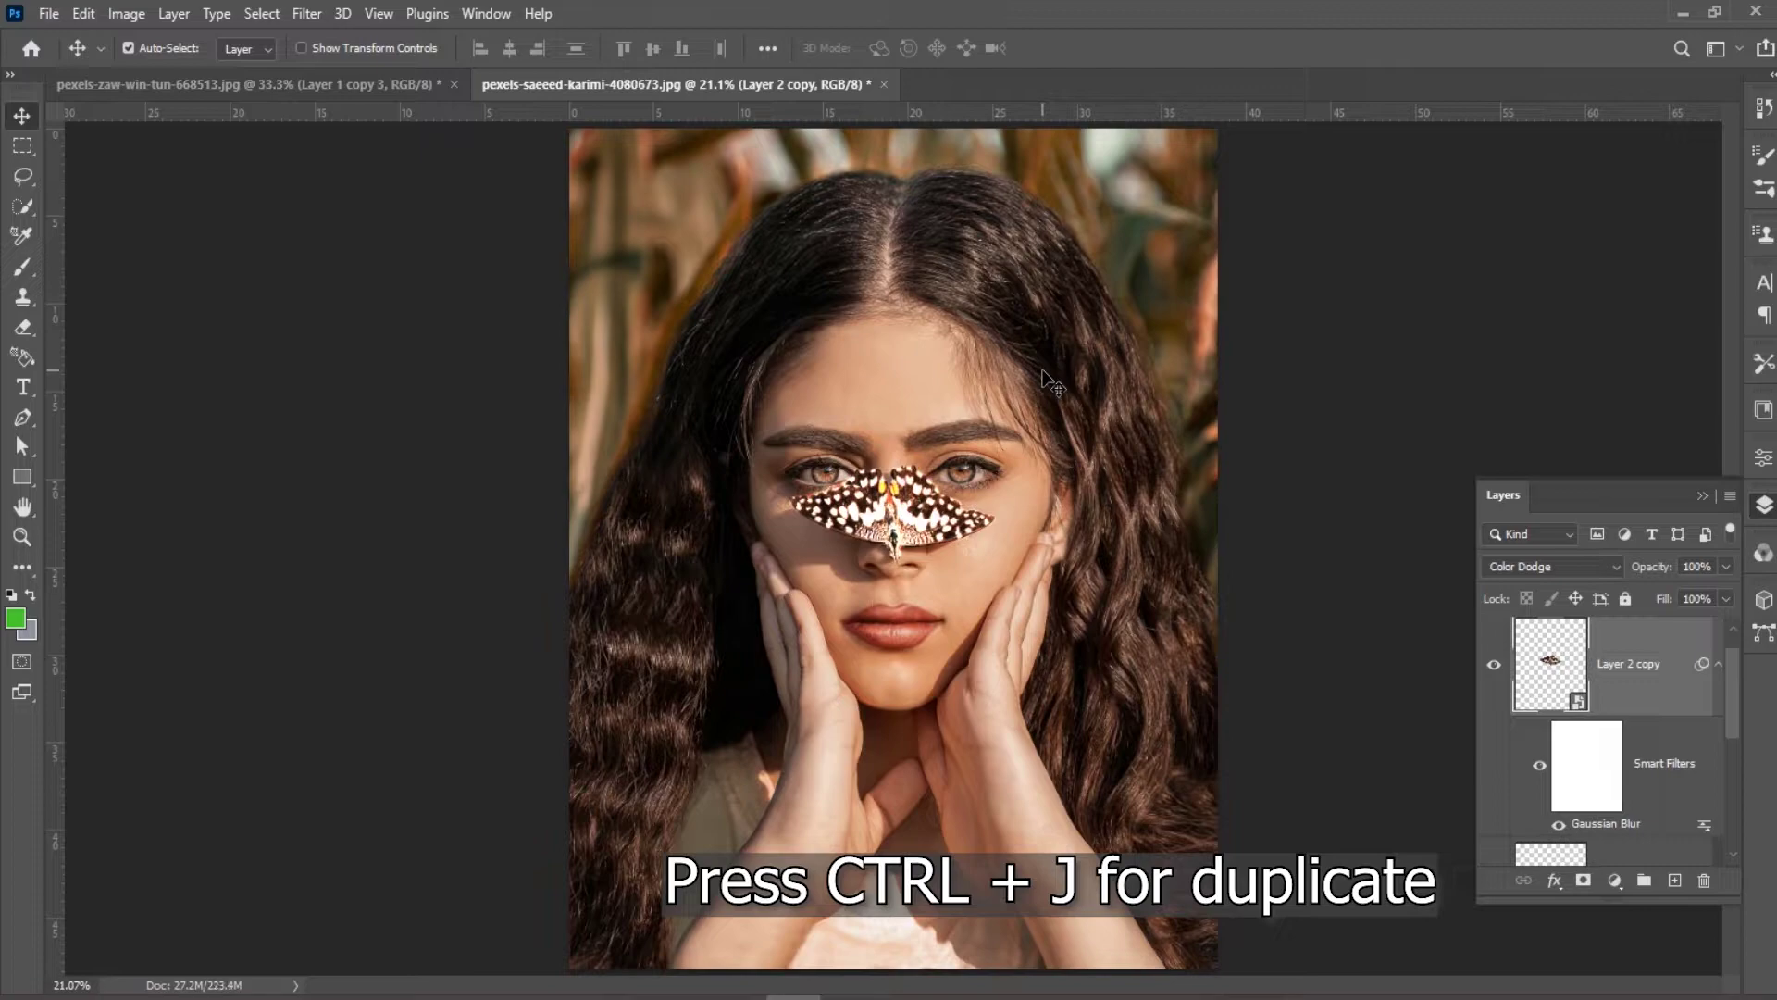
# Duplicate the 5-pixel blur layer and set the new copy's Gaussian Blur radius to 10 pixels.
pyautogui.press('ctrl')
pyautogui.hotkey('ctrl', 'j')
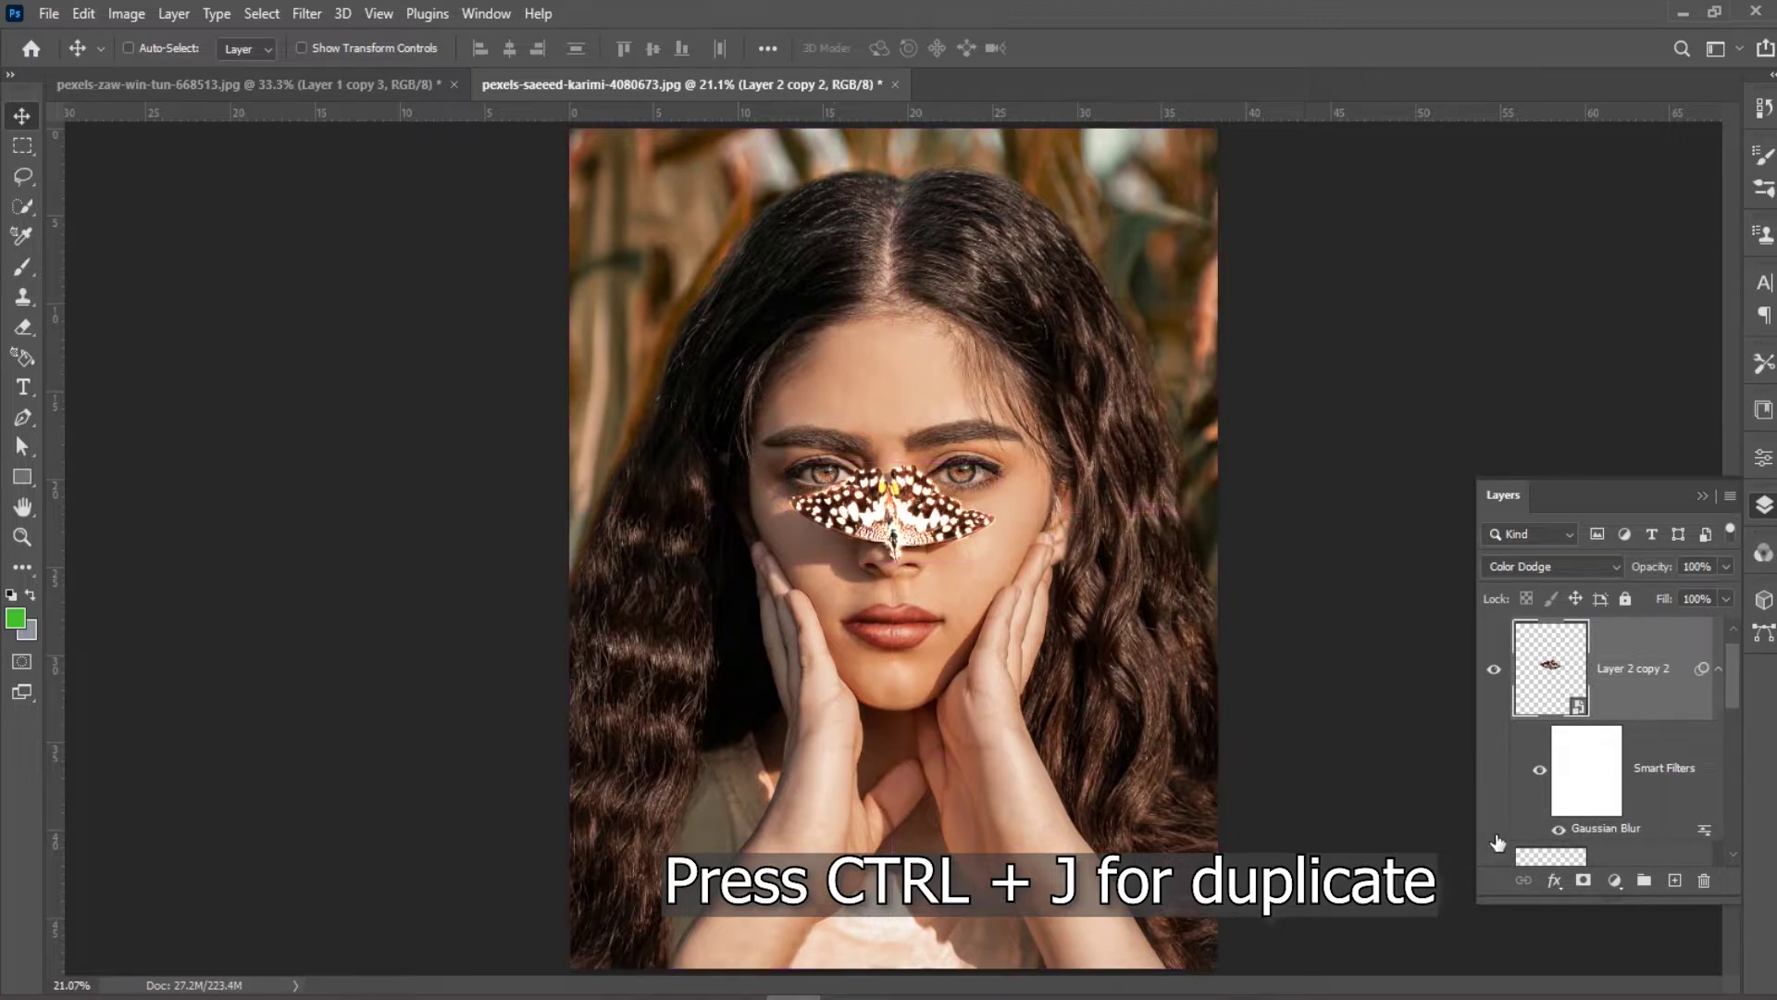
pyautogui.doubleClick(1576, 829)
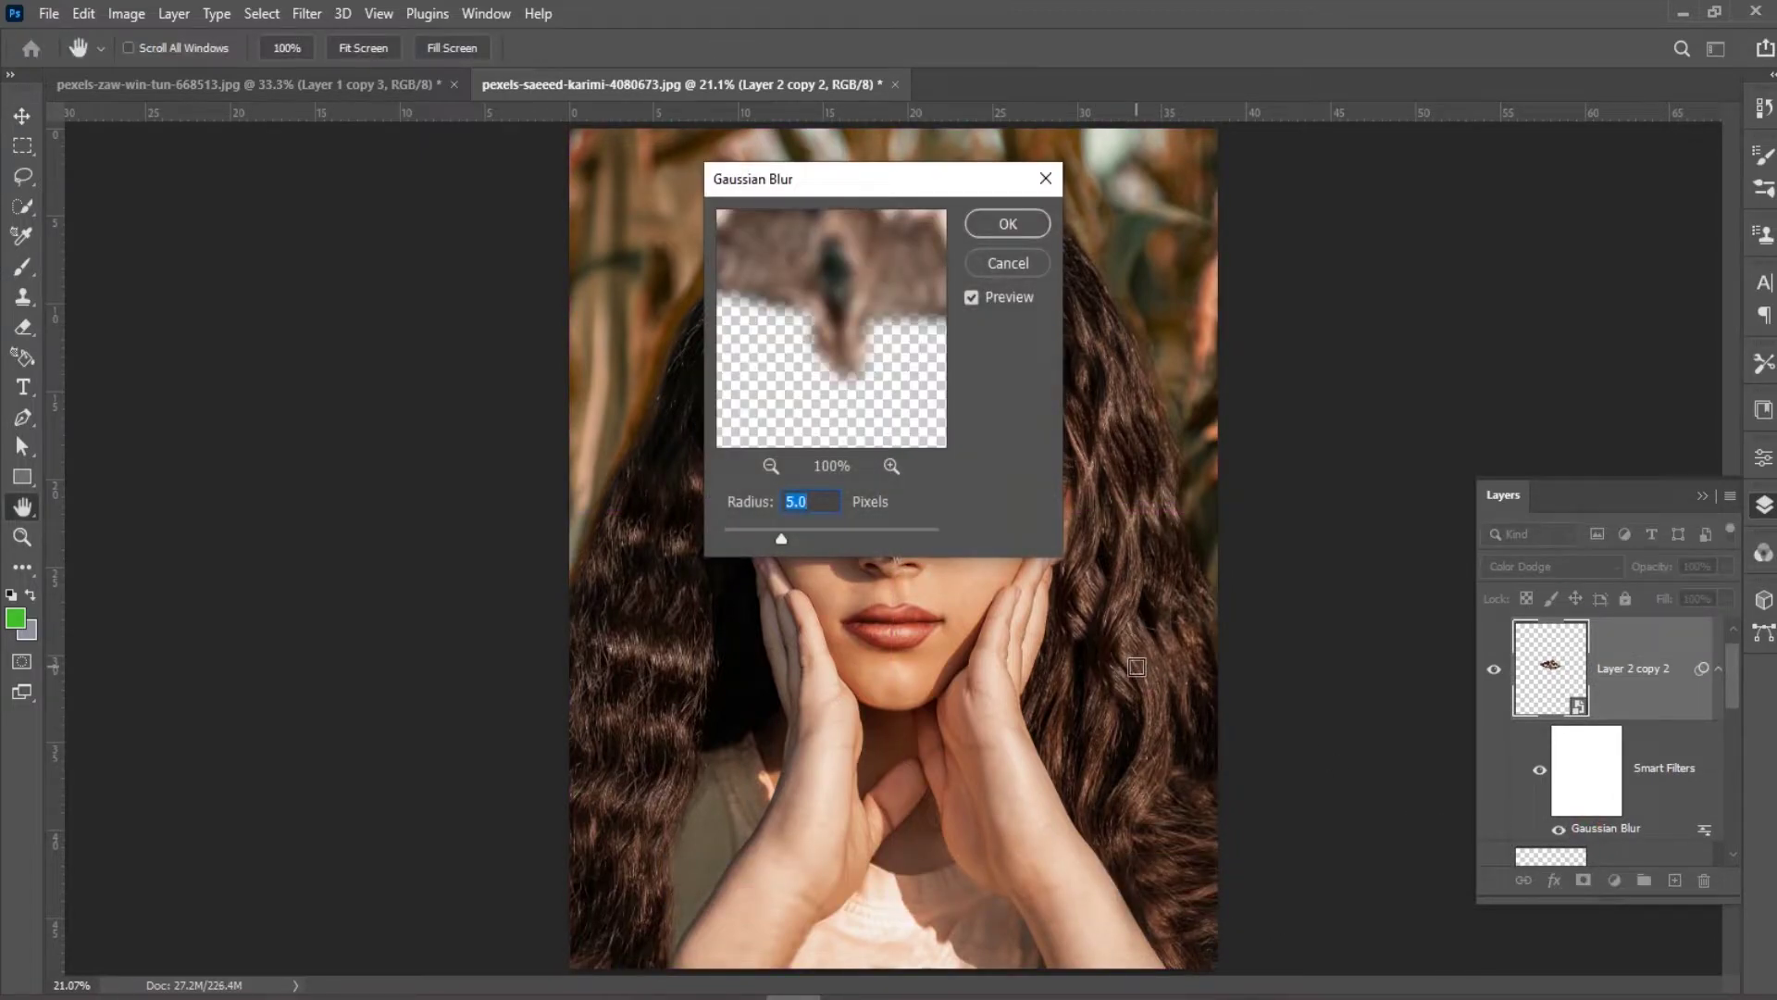
pyautogui.write('10')
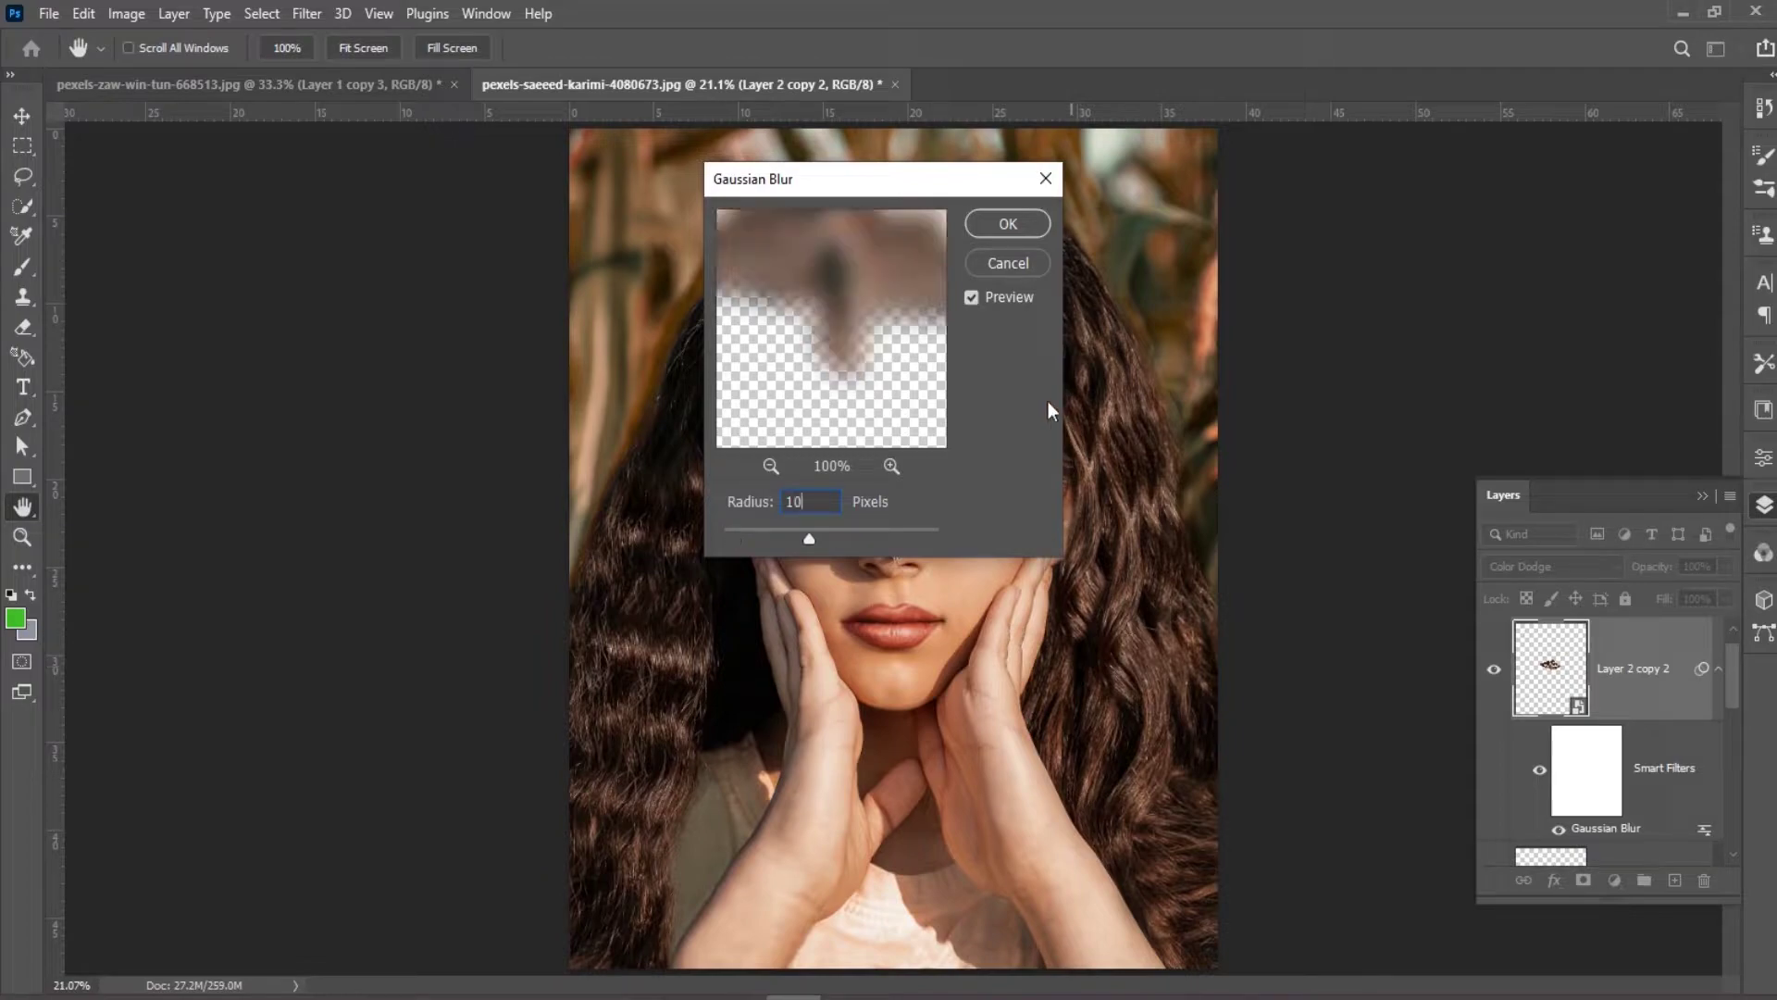
pyautogui.click(1005, 227)
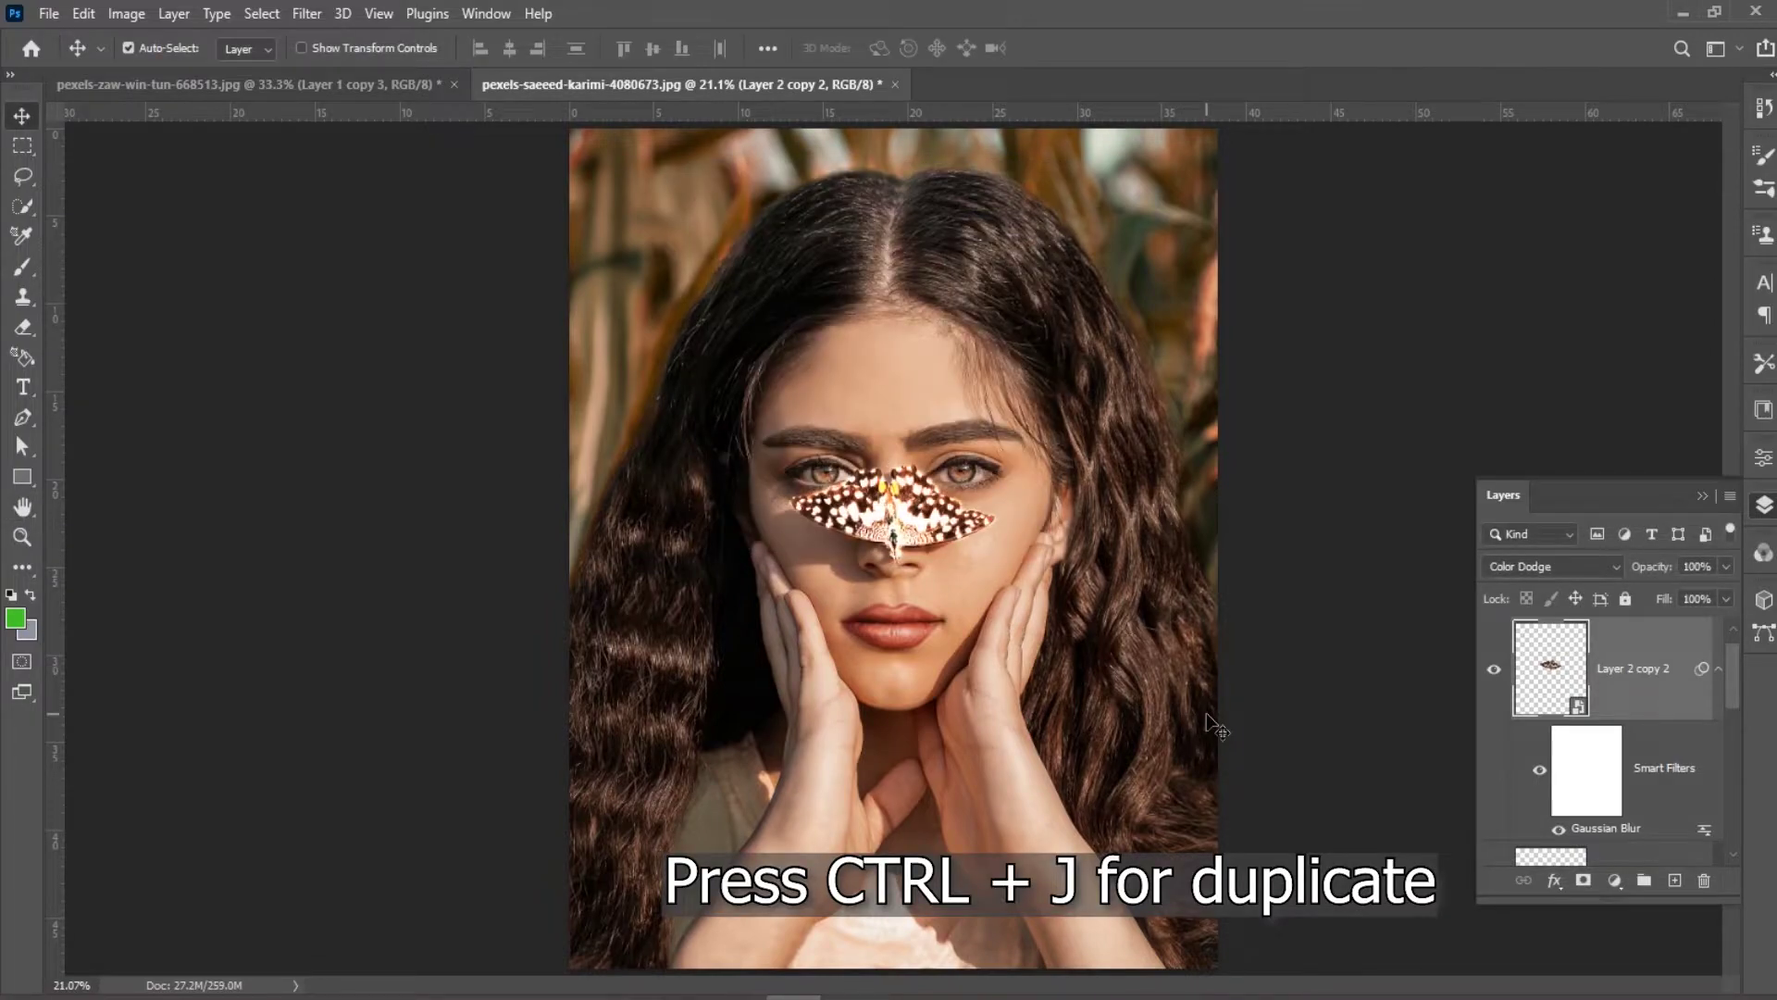
# Duplicate the 10-pixel blur layer and set the new copy's Gaussian Blur radius to 25 pixels.
pyautogui.press('ctrl')
pyautogui.hotkey('ctrl', 'j')
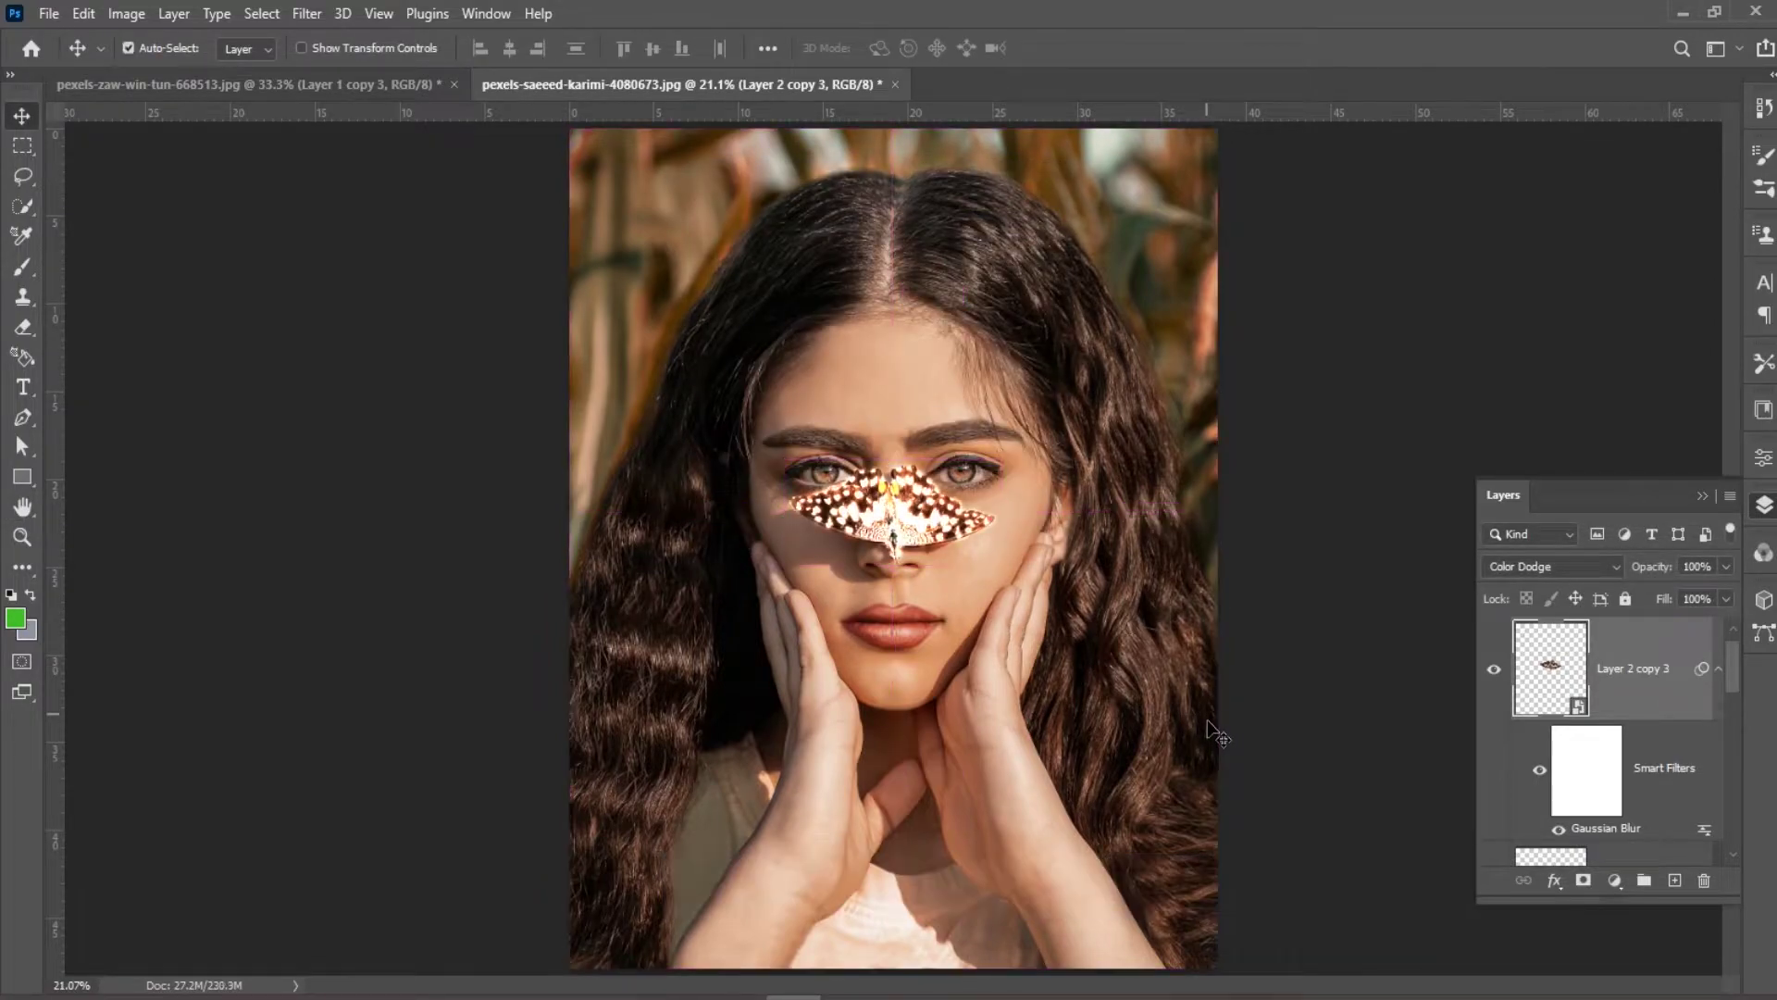
pyautogui.doubleClick(1593, 827)
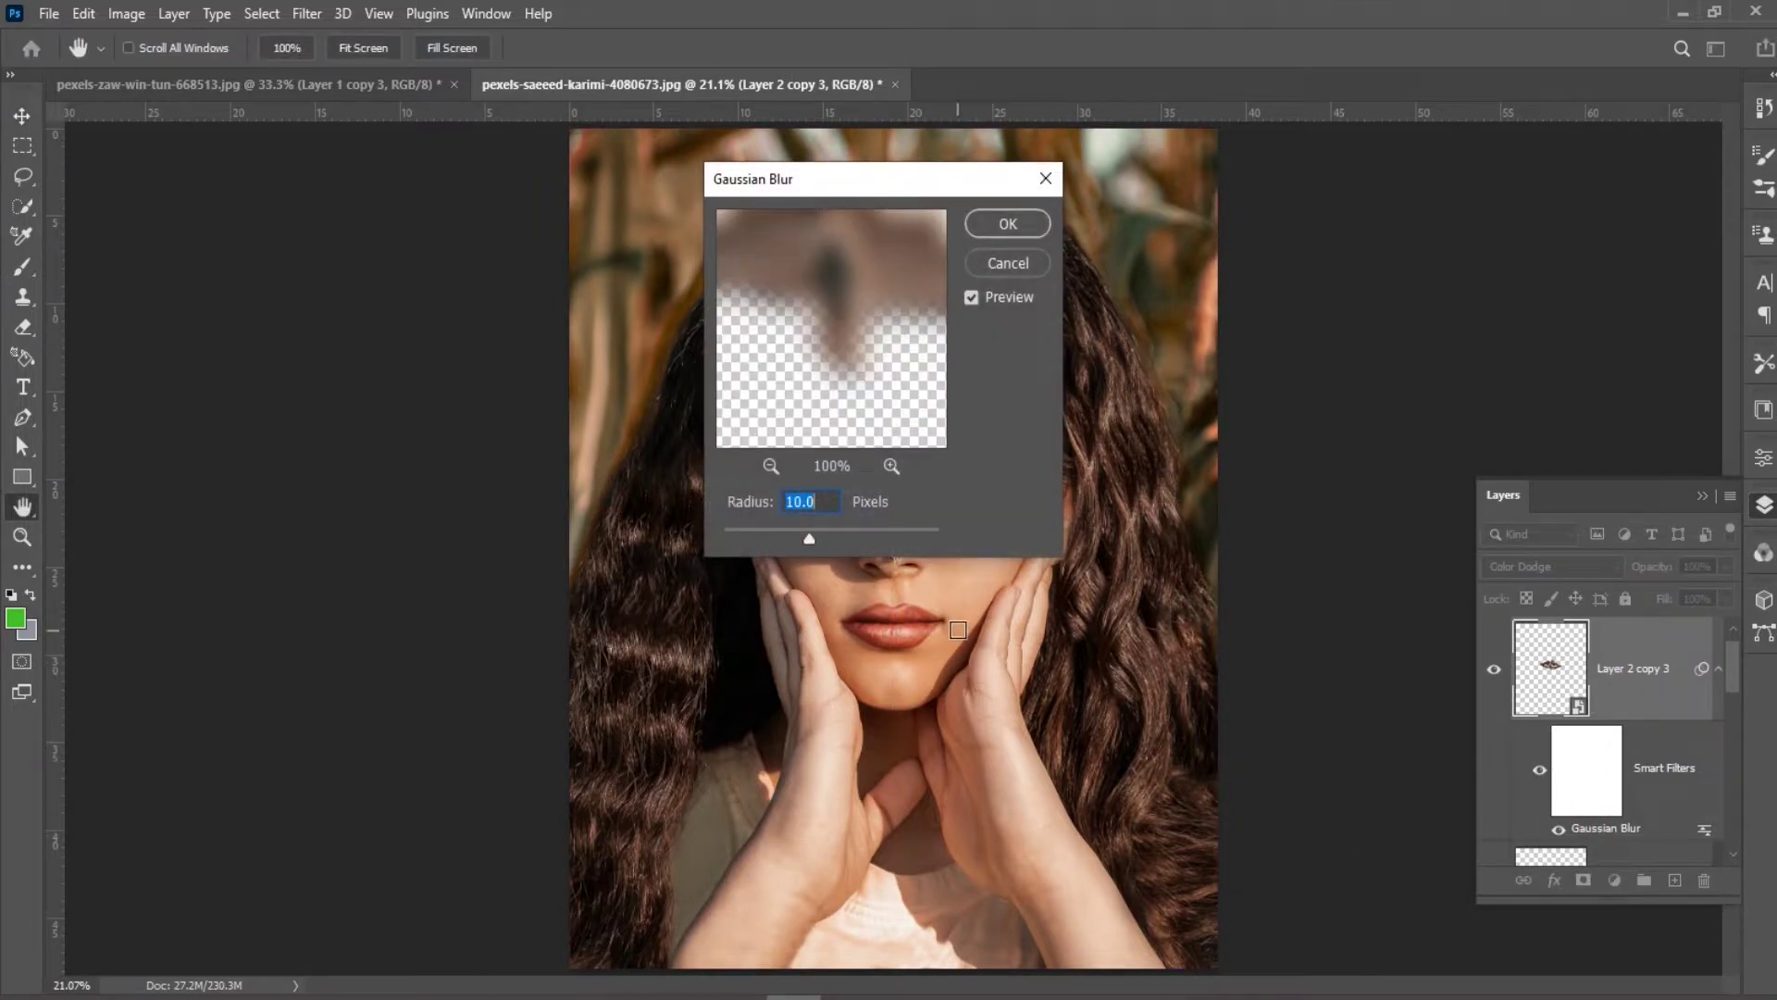
pyautogui.write('25')
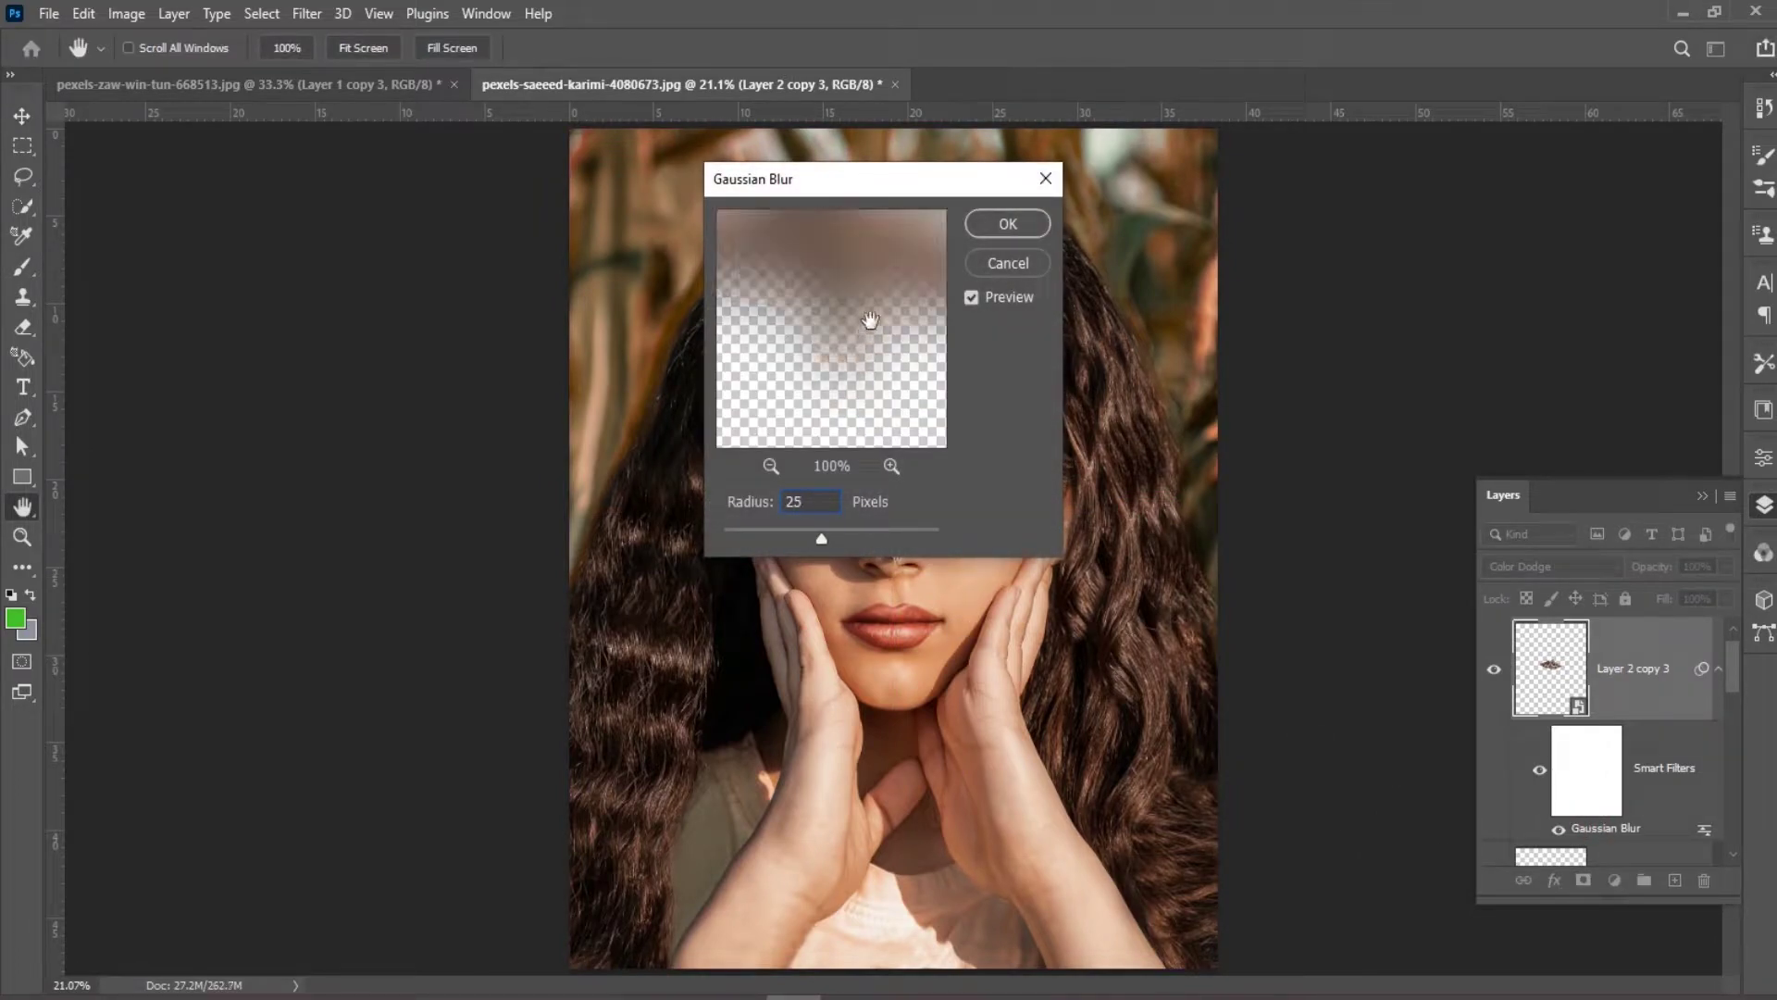
pyautogui.click(1009, 225)
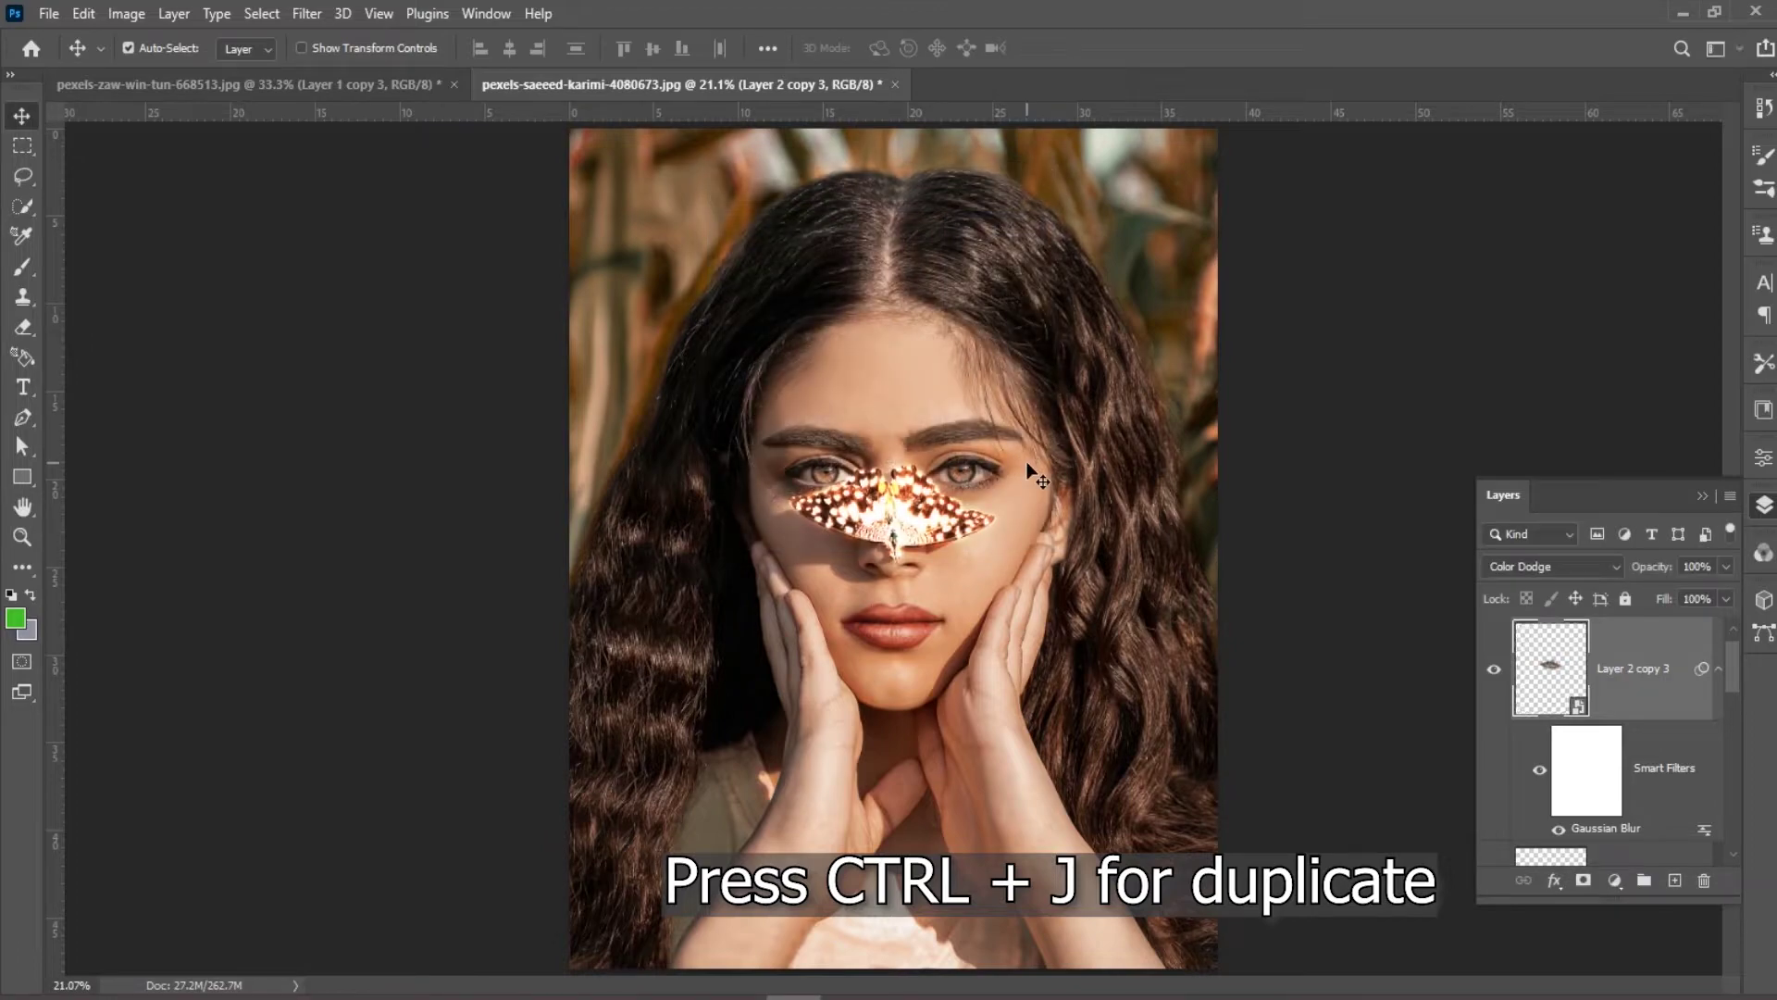
# Duplicate the 25-pixel blur layer and set the new copy's Gaussian Blur radius to 75 pixels.
pyautogui.hotkey('ctrl', 'j')
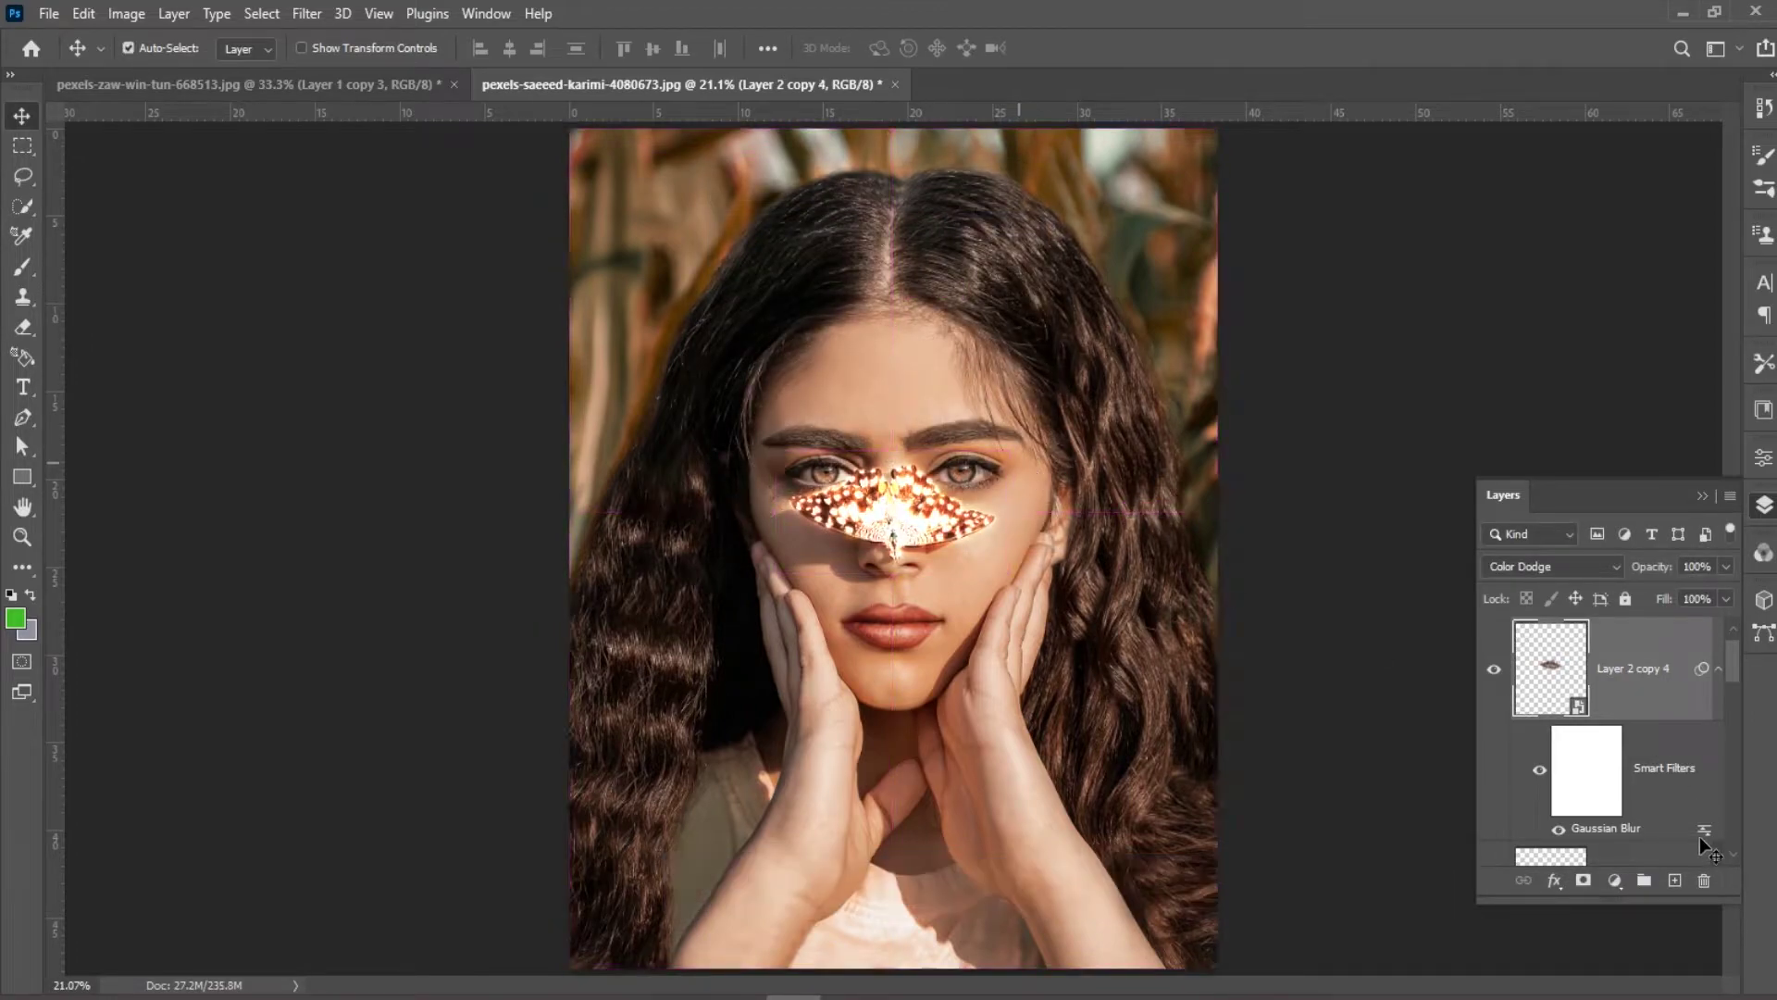
pyautogui.doubleClick(1601, 831)
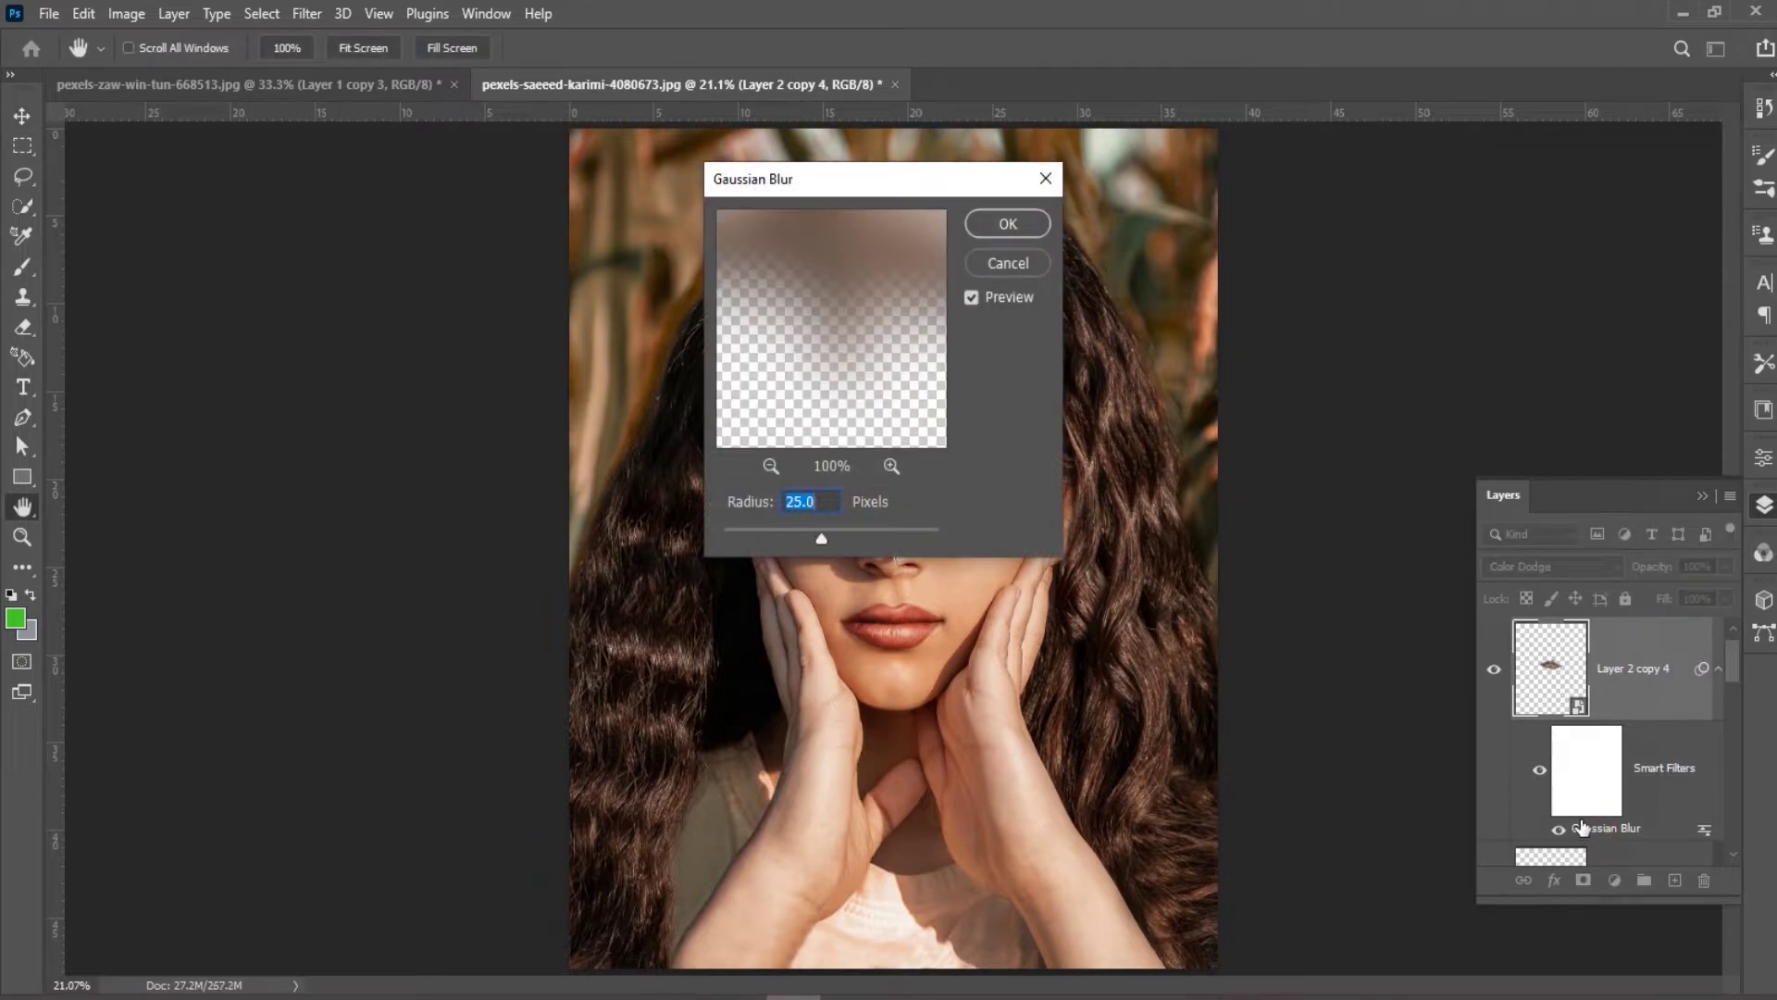
pyautogui.write('75')
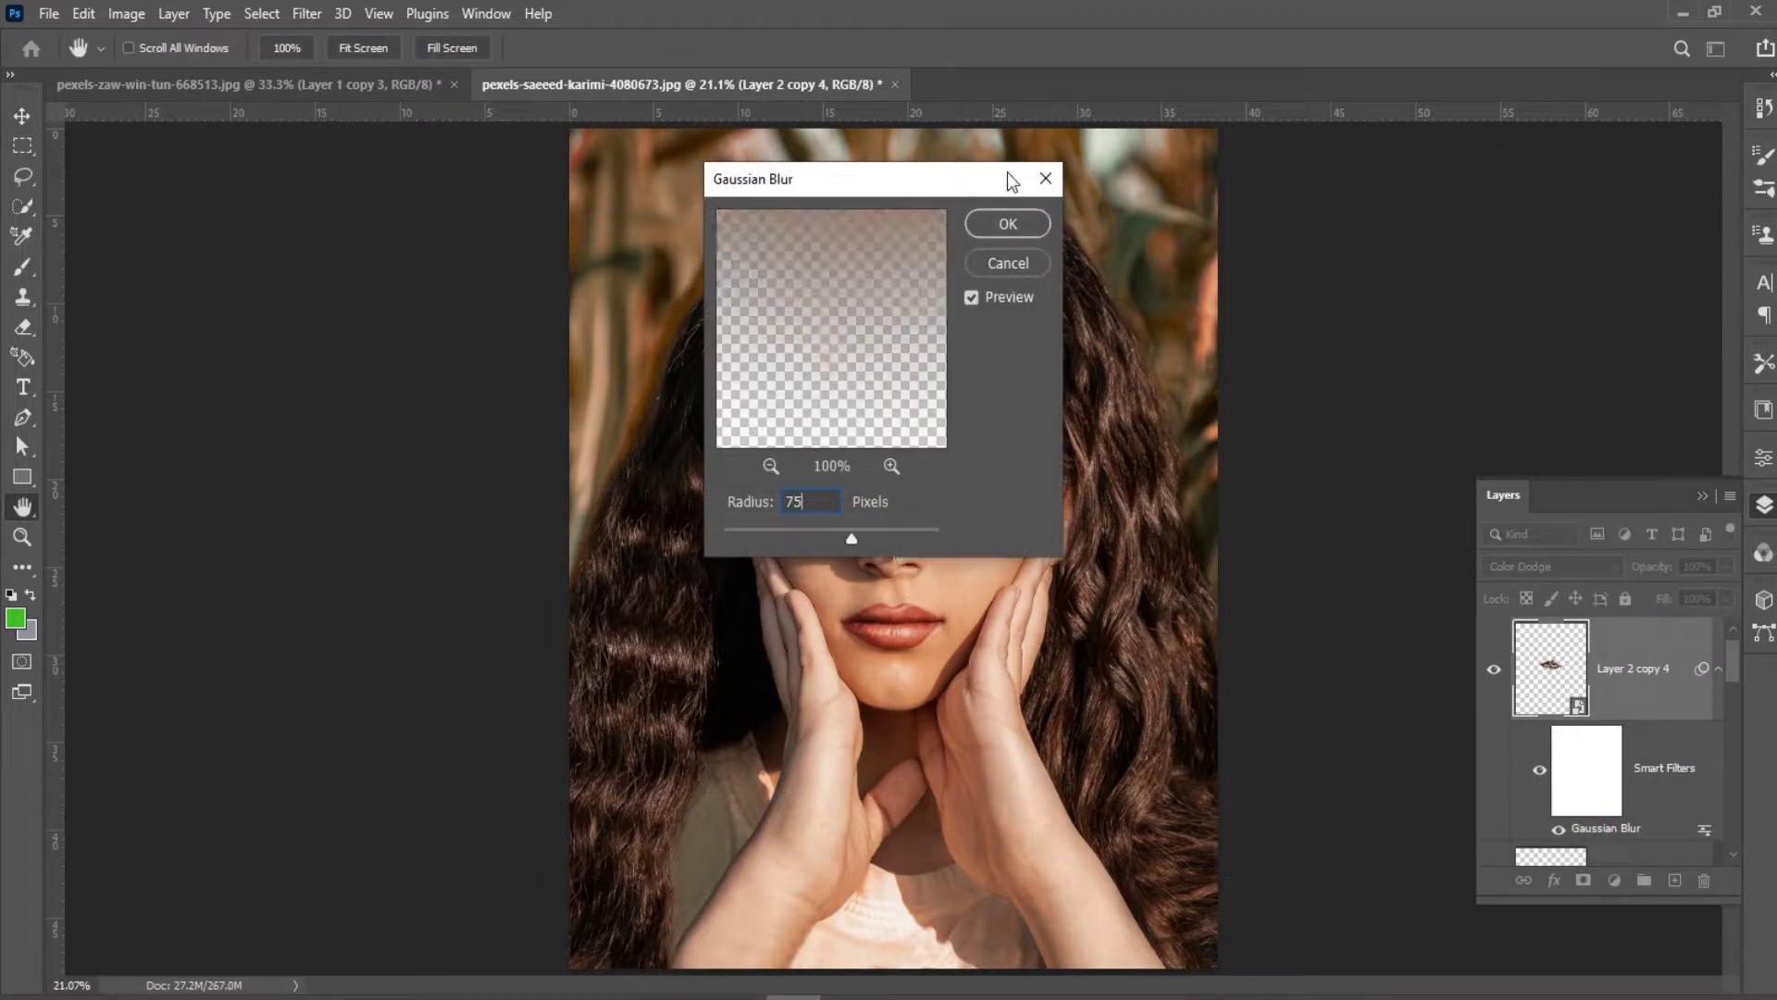
pyautogui.click(998, 229)
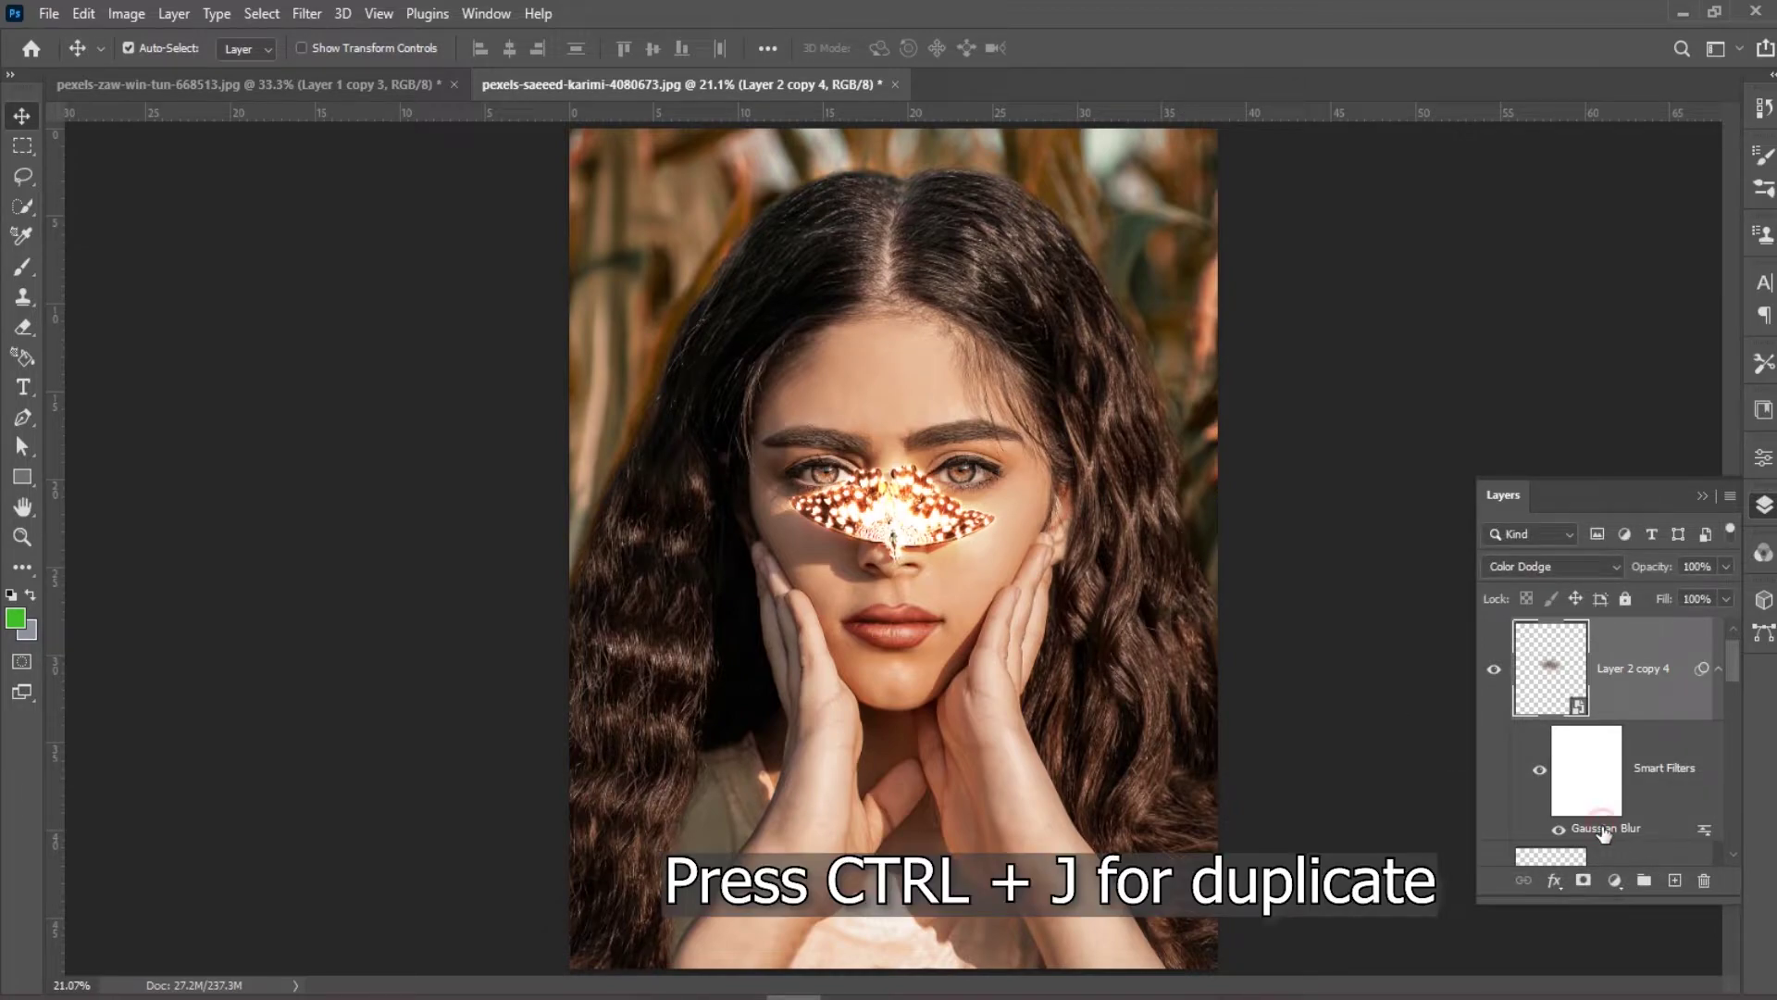
# Duplicate the 75-pixel blur layer and set the new copy's Gaussian Blur radius to 150 pixels.
pyautogui.hotkey('ctrl', 'j')
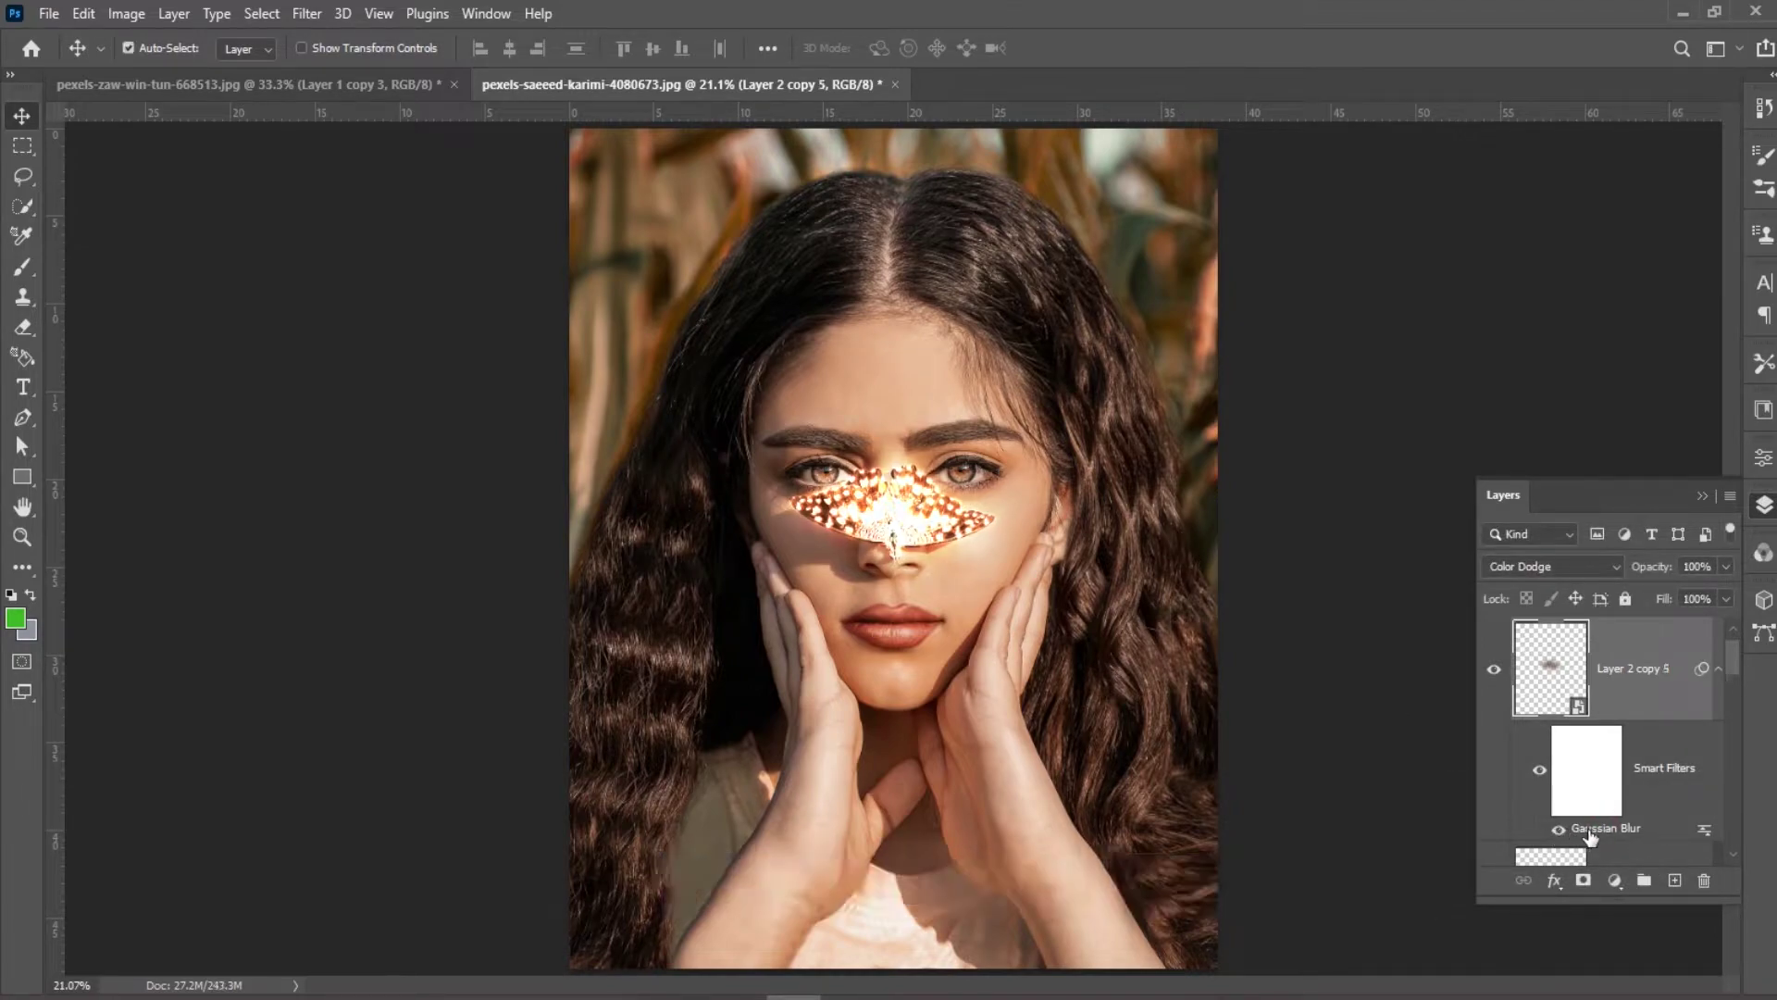
pyautogui.doubleClick(1590, 832)
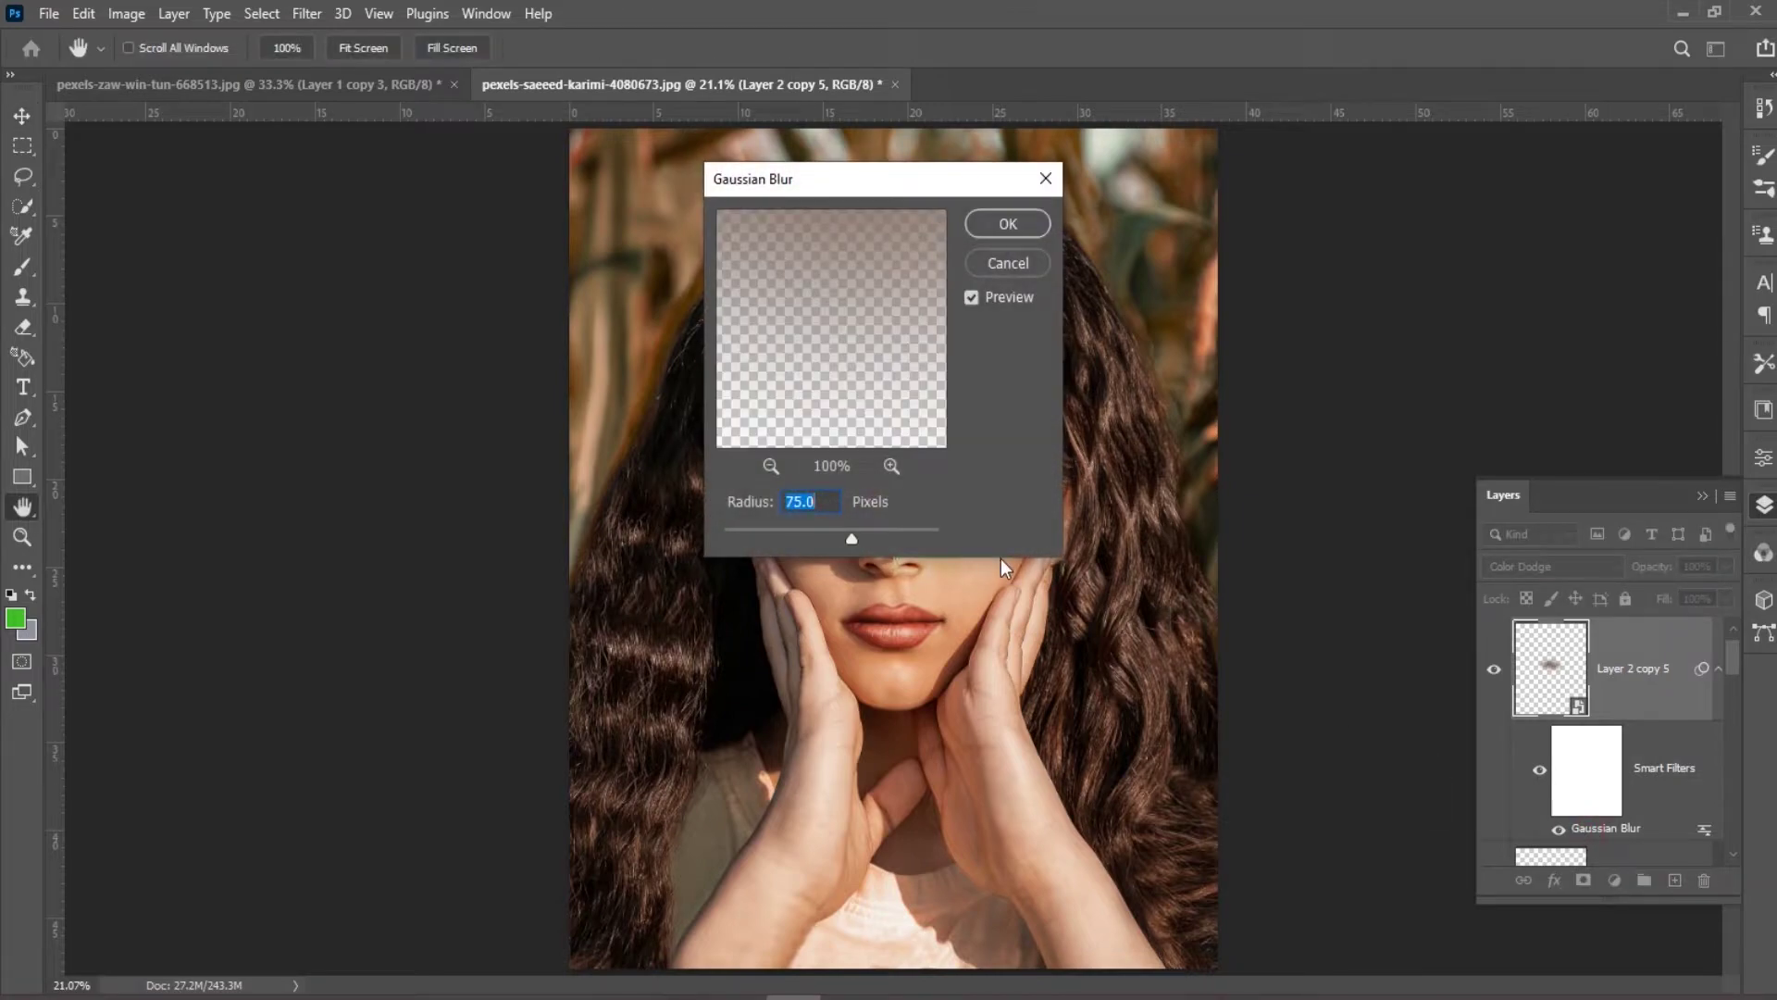
pyautogui.write('150')
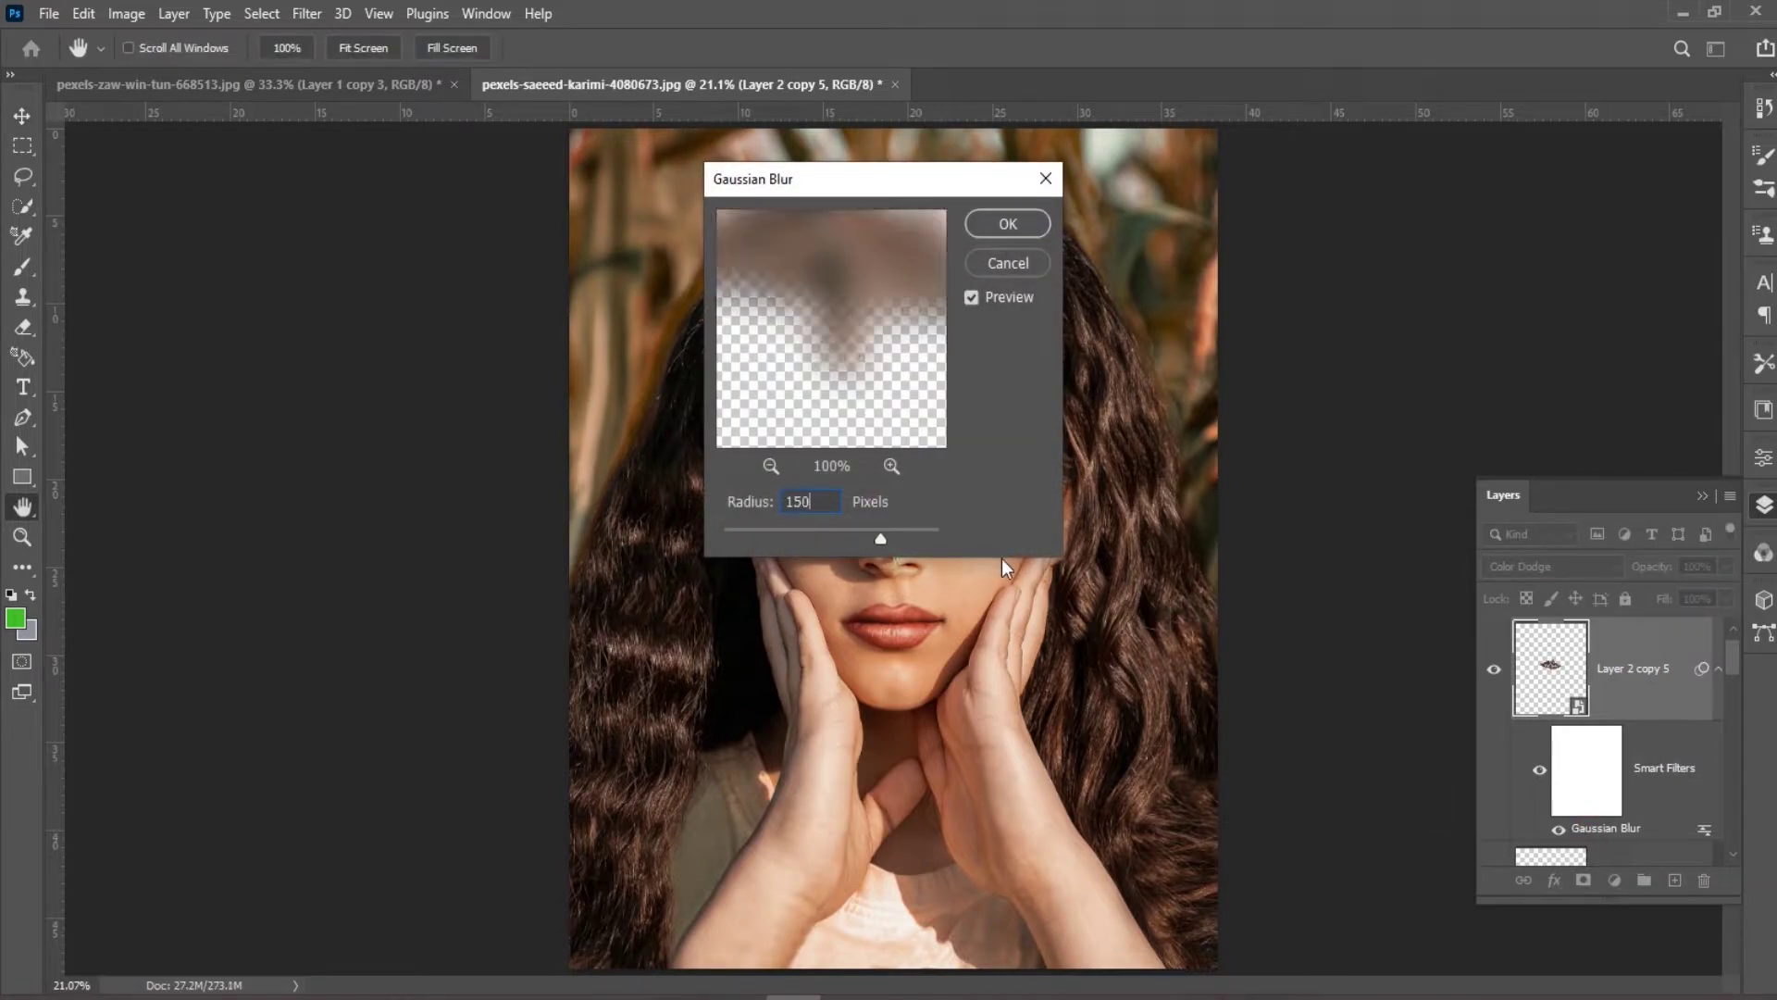
pyautogui.click(996, 231)
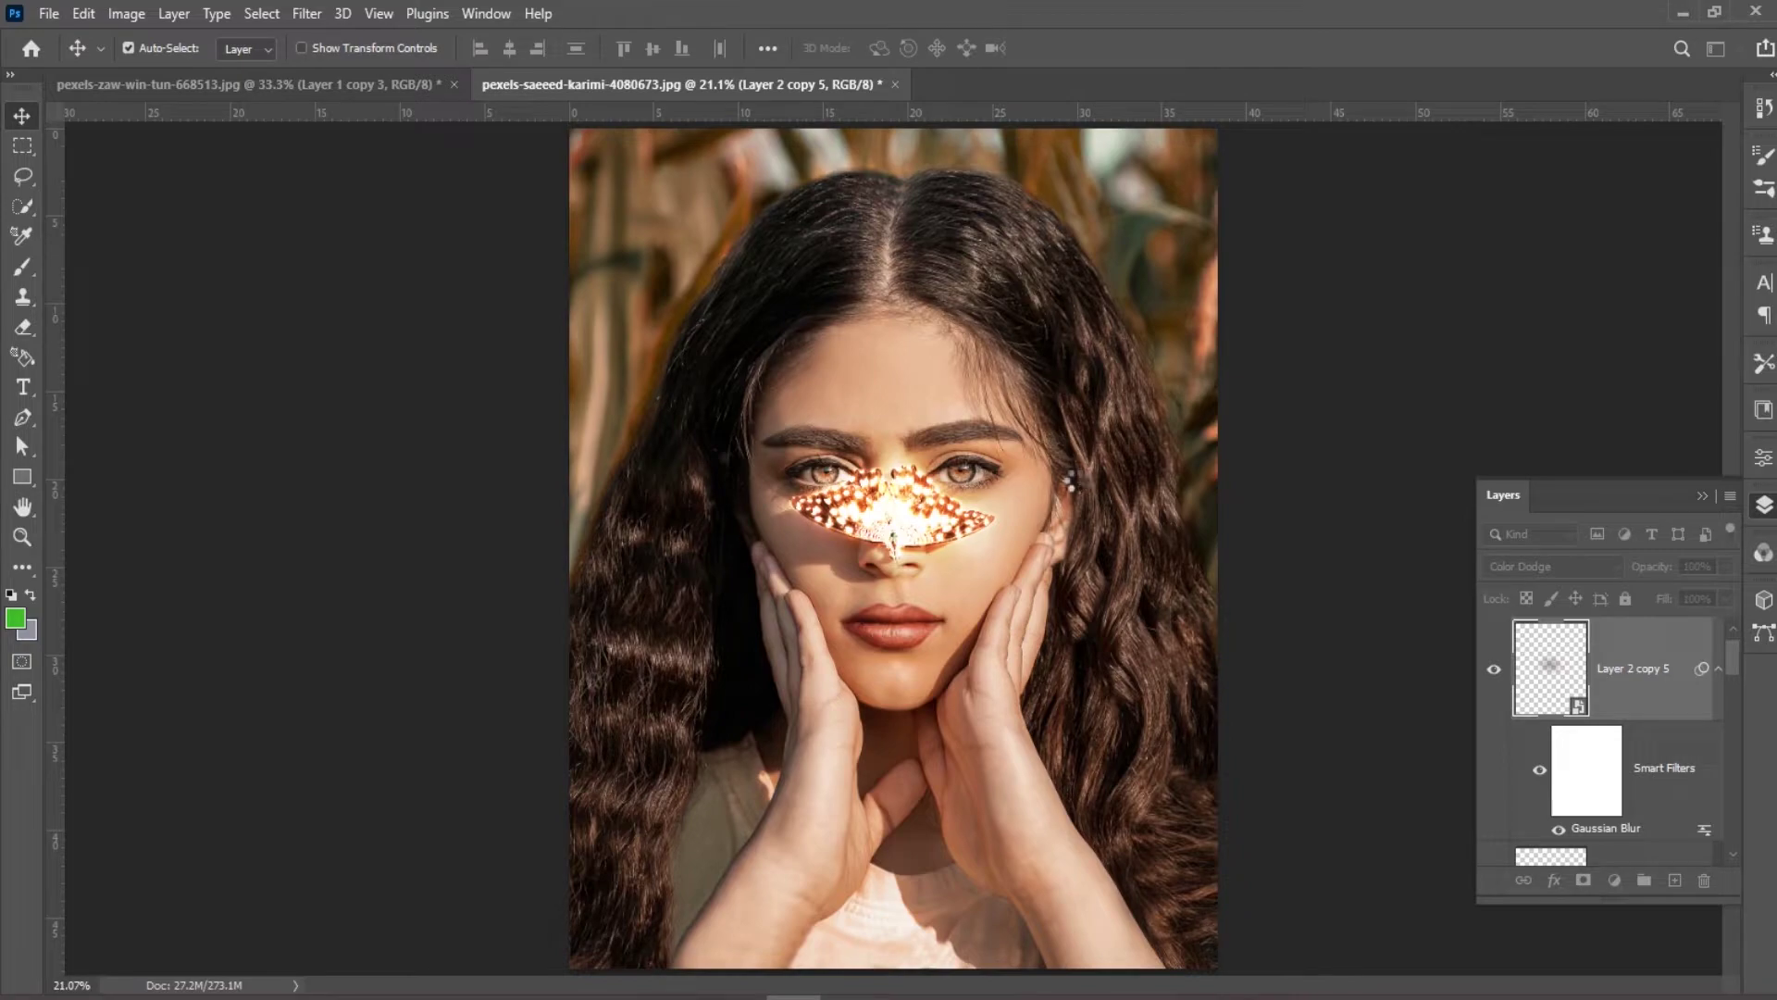
# Duplicate the 150-pixel blur layer and set the new copy's Gaussian Blur radius to 300 pixels.
pyautogui.hotkey('ctrl', 'j')
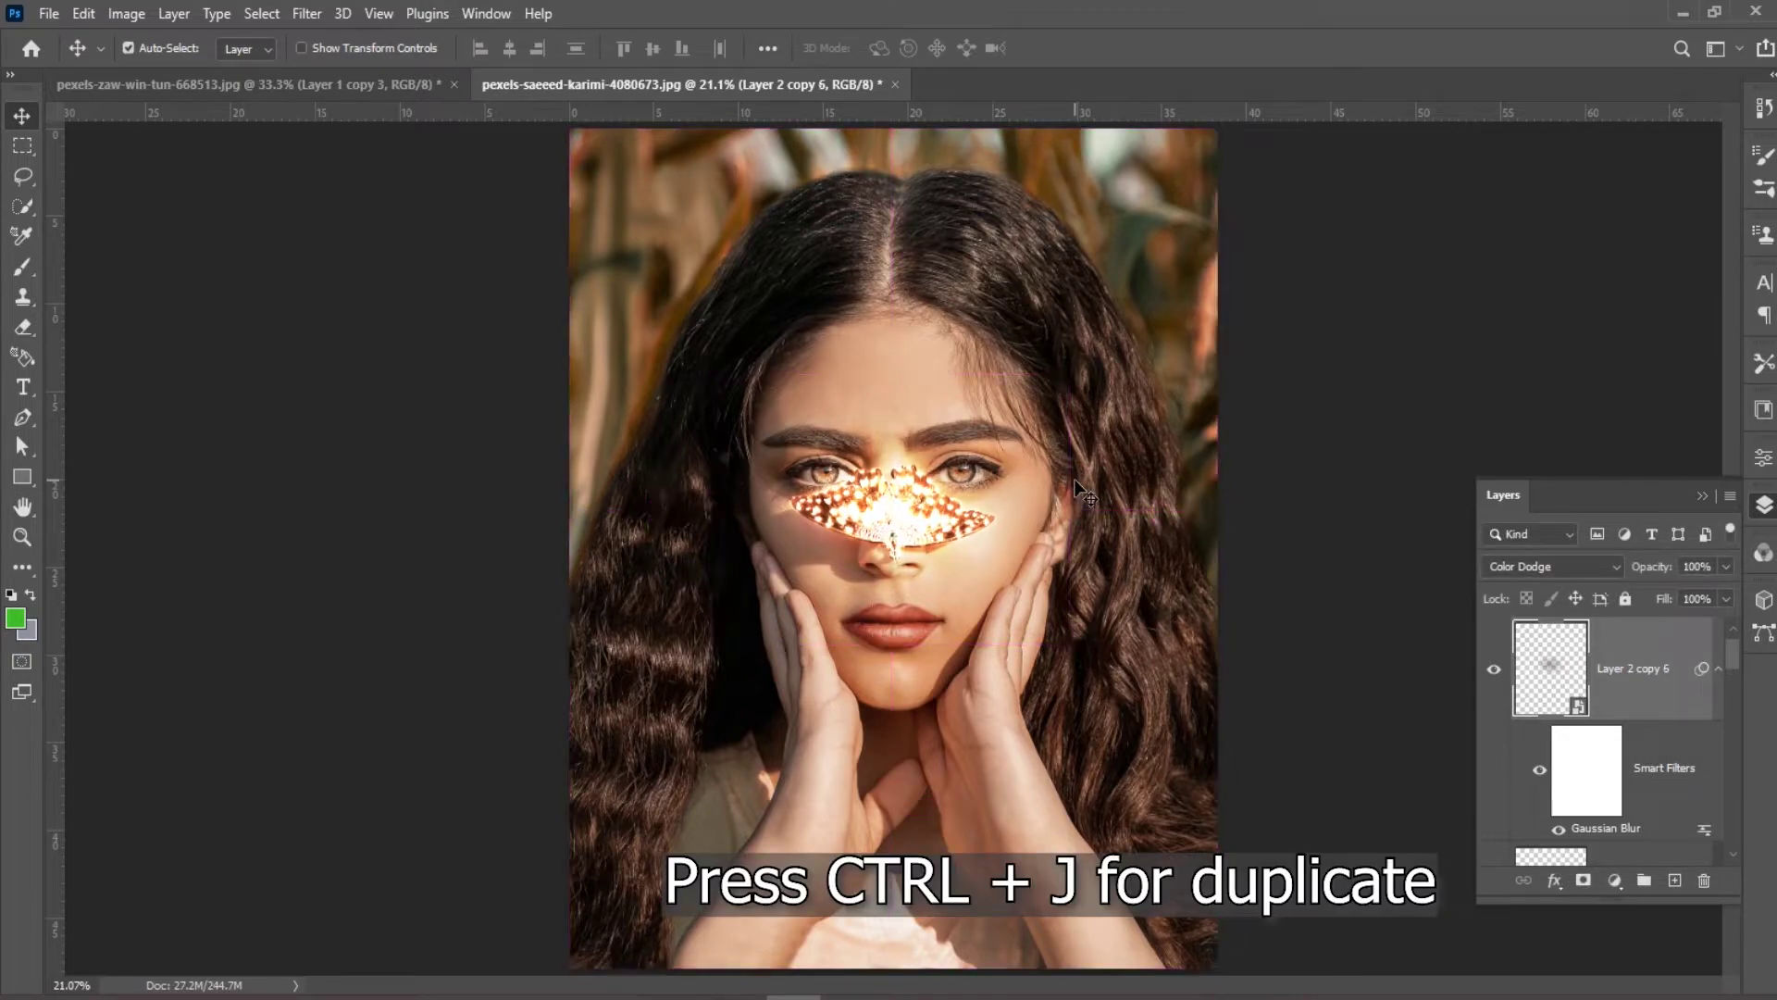
pyautogui.doubleClick(1586, 828)
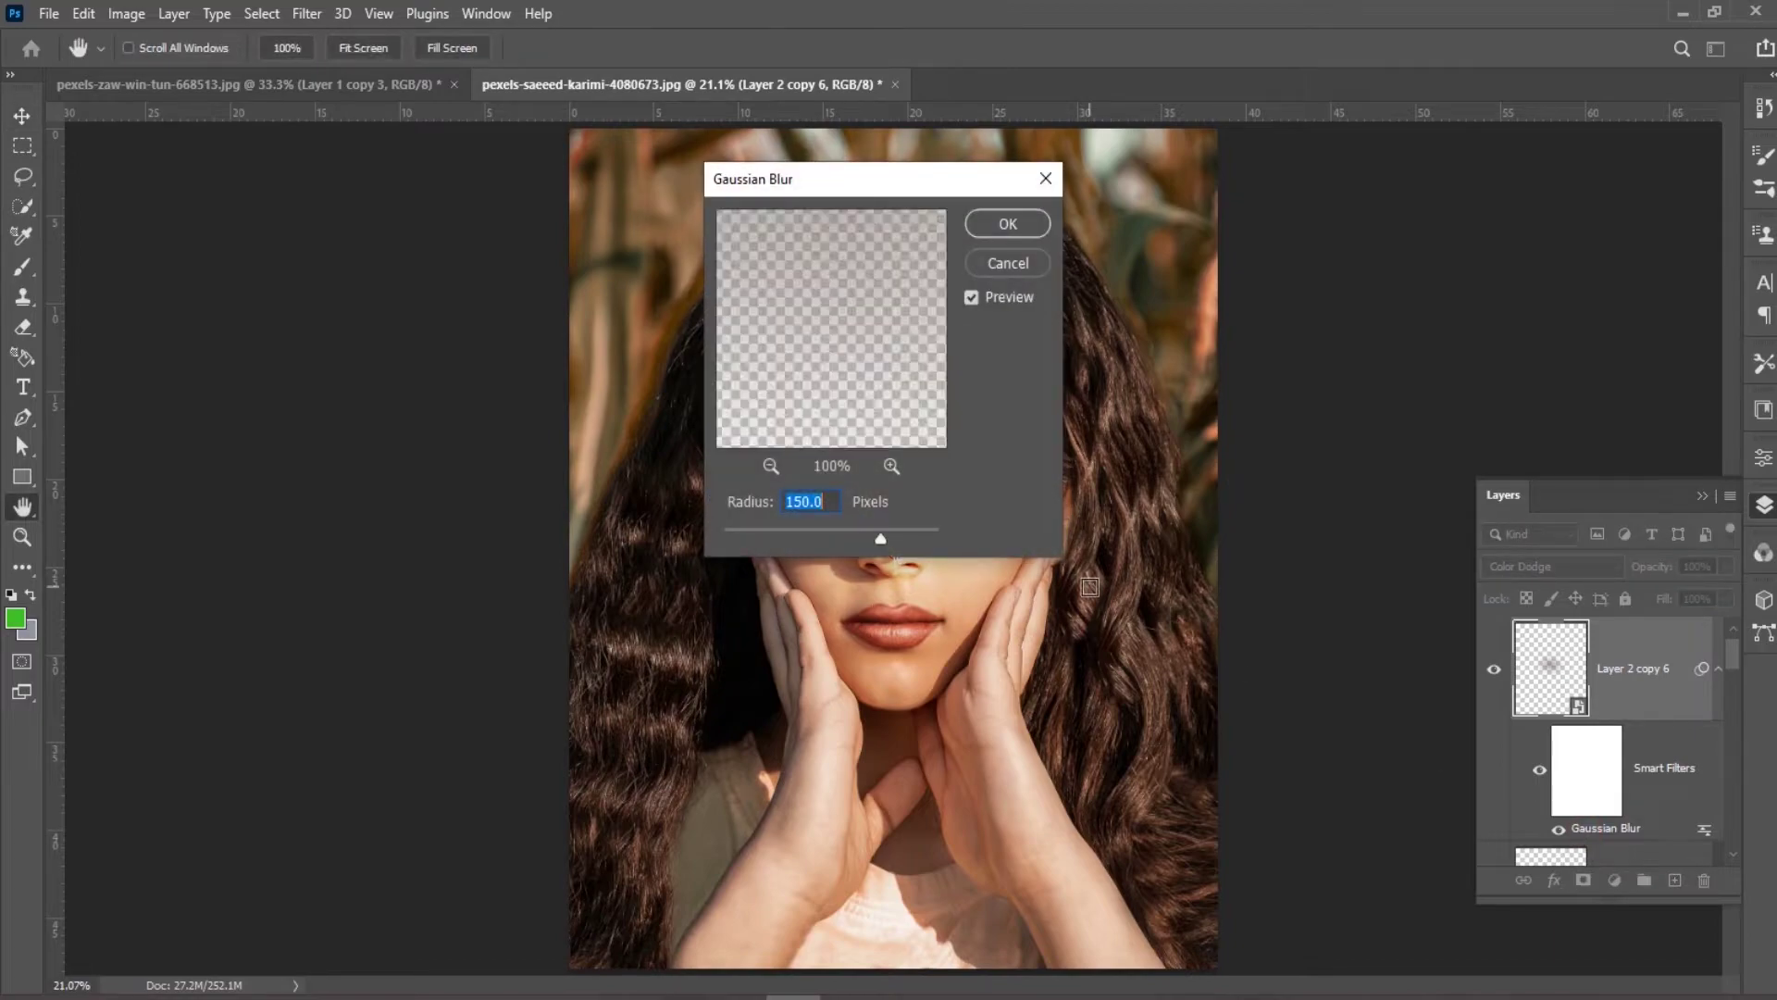
pyautogui.write('30')
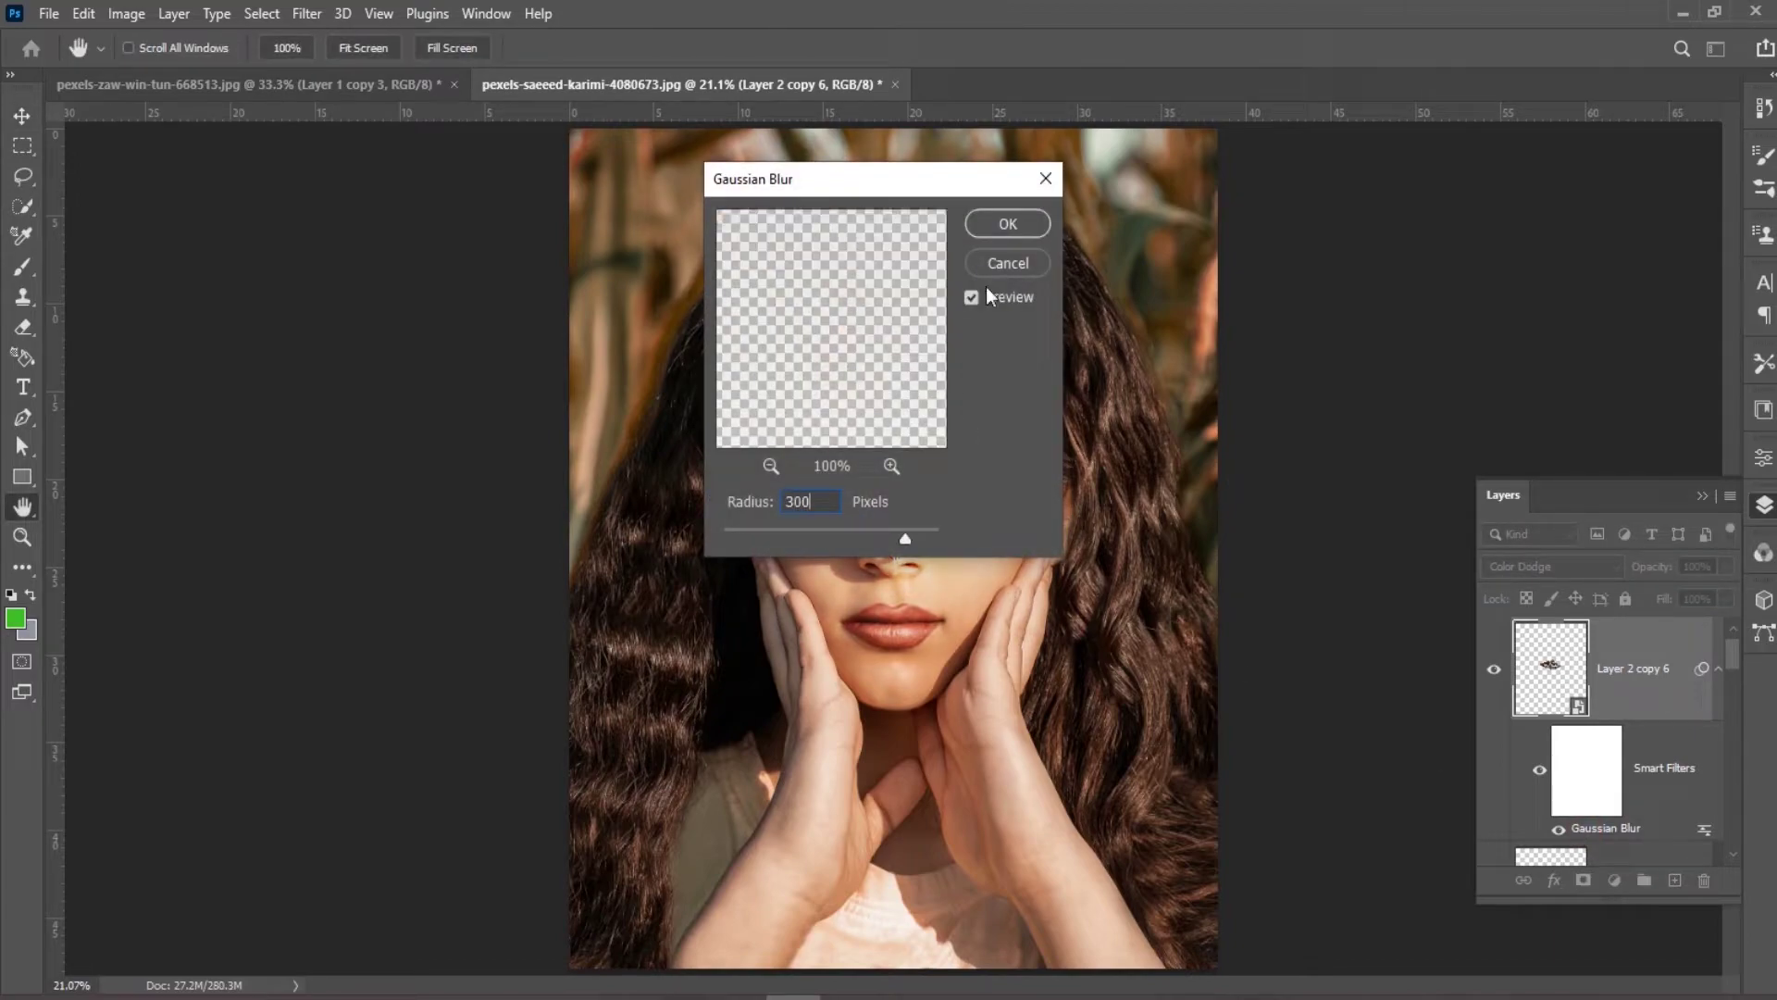
pyautogui.click(1001, 227)
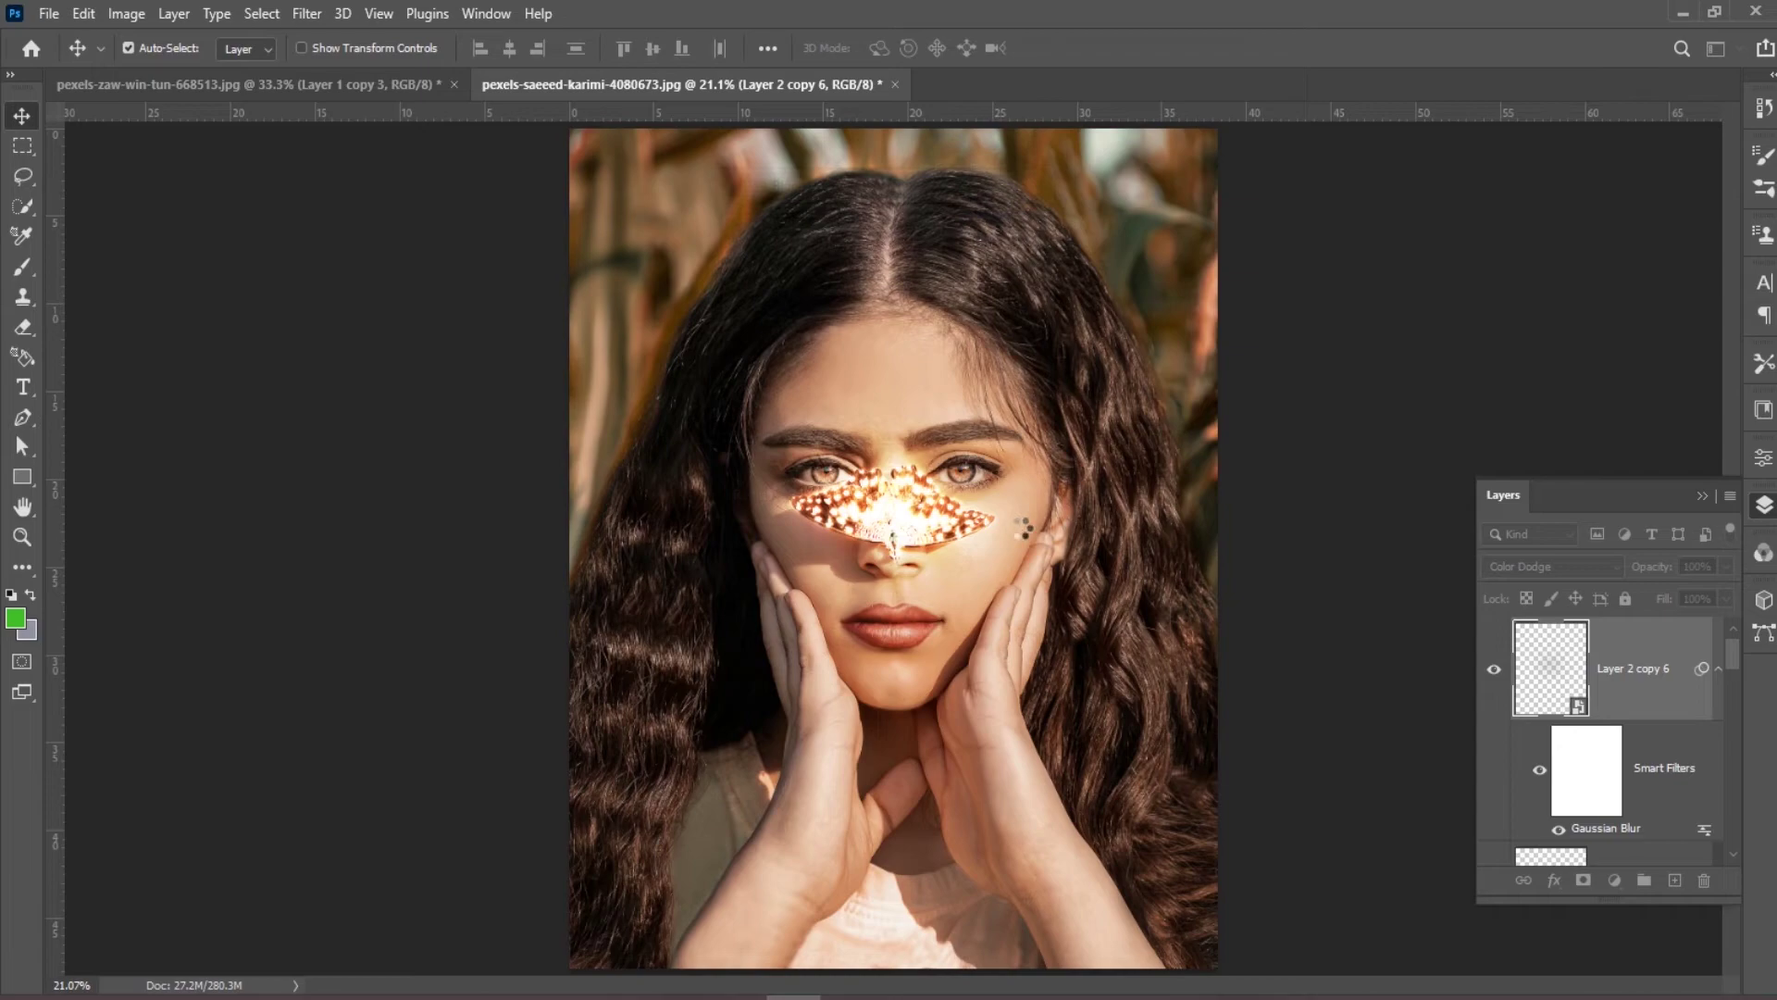
# Duplicate the 300-pixel blur layer and set the new copy's Gaussian Blur radius to 600 pixels.
pyautogui.hotkey('ctrl', 'j')
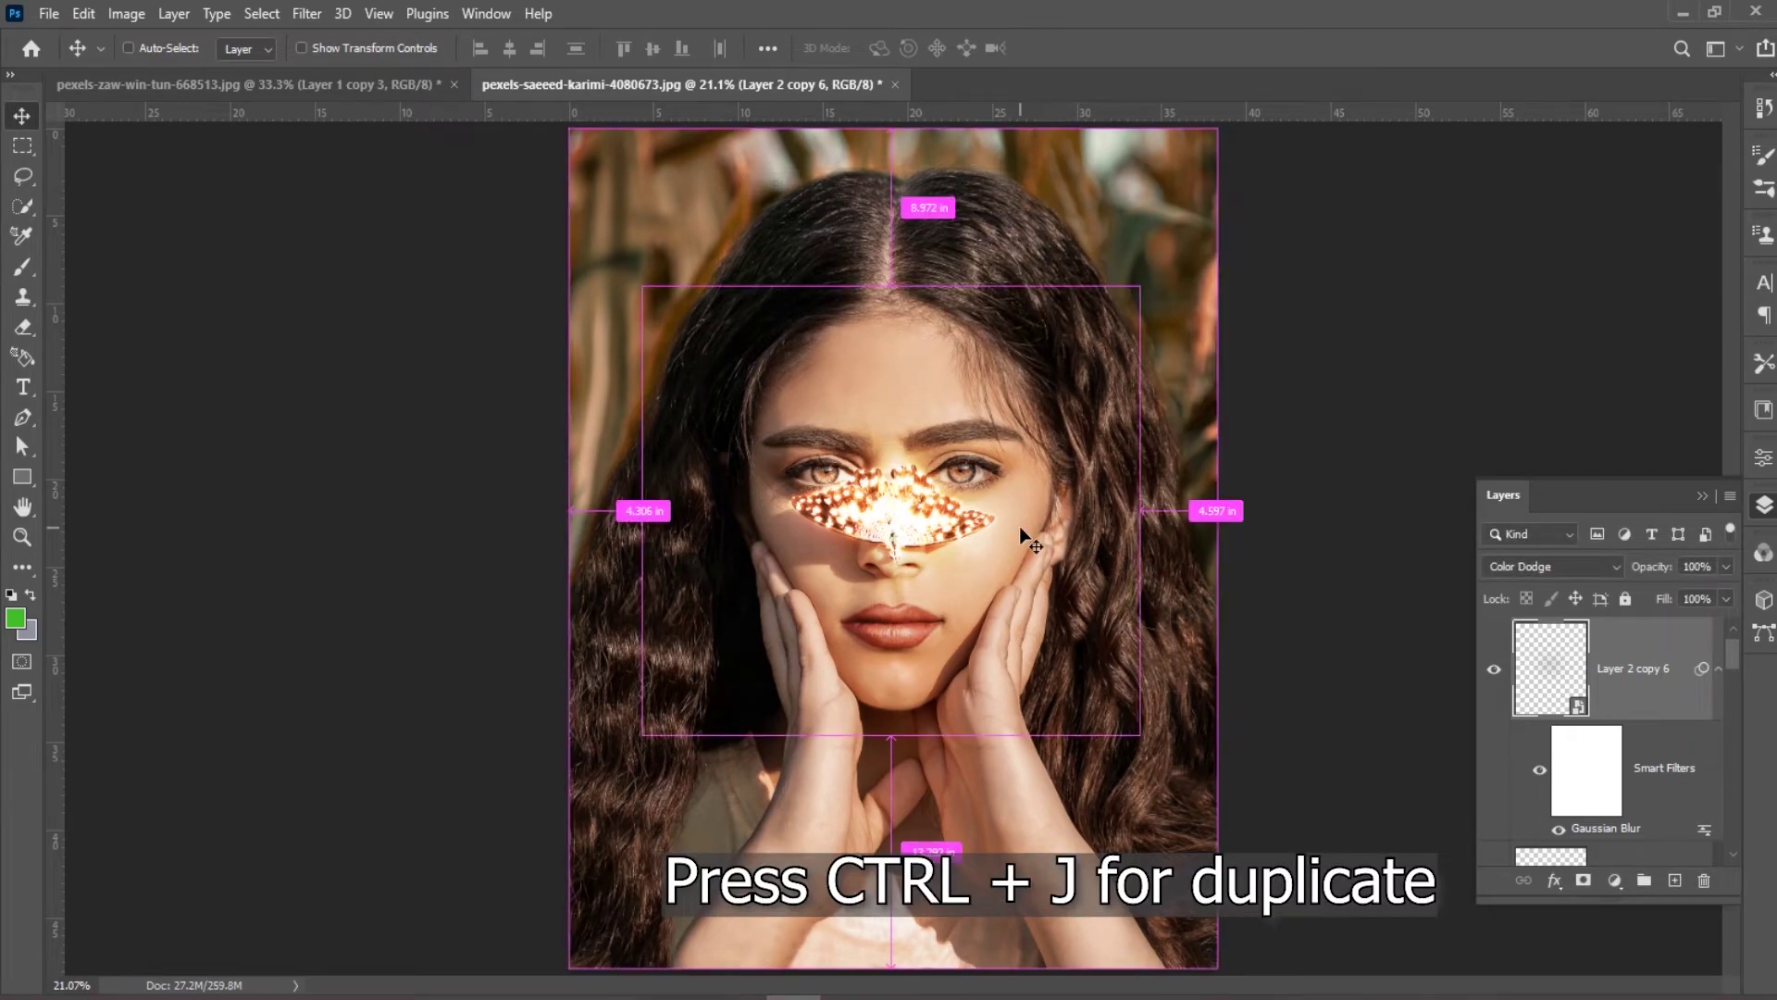
pyautogui.press('ctrl')
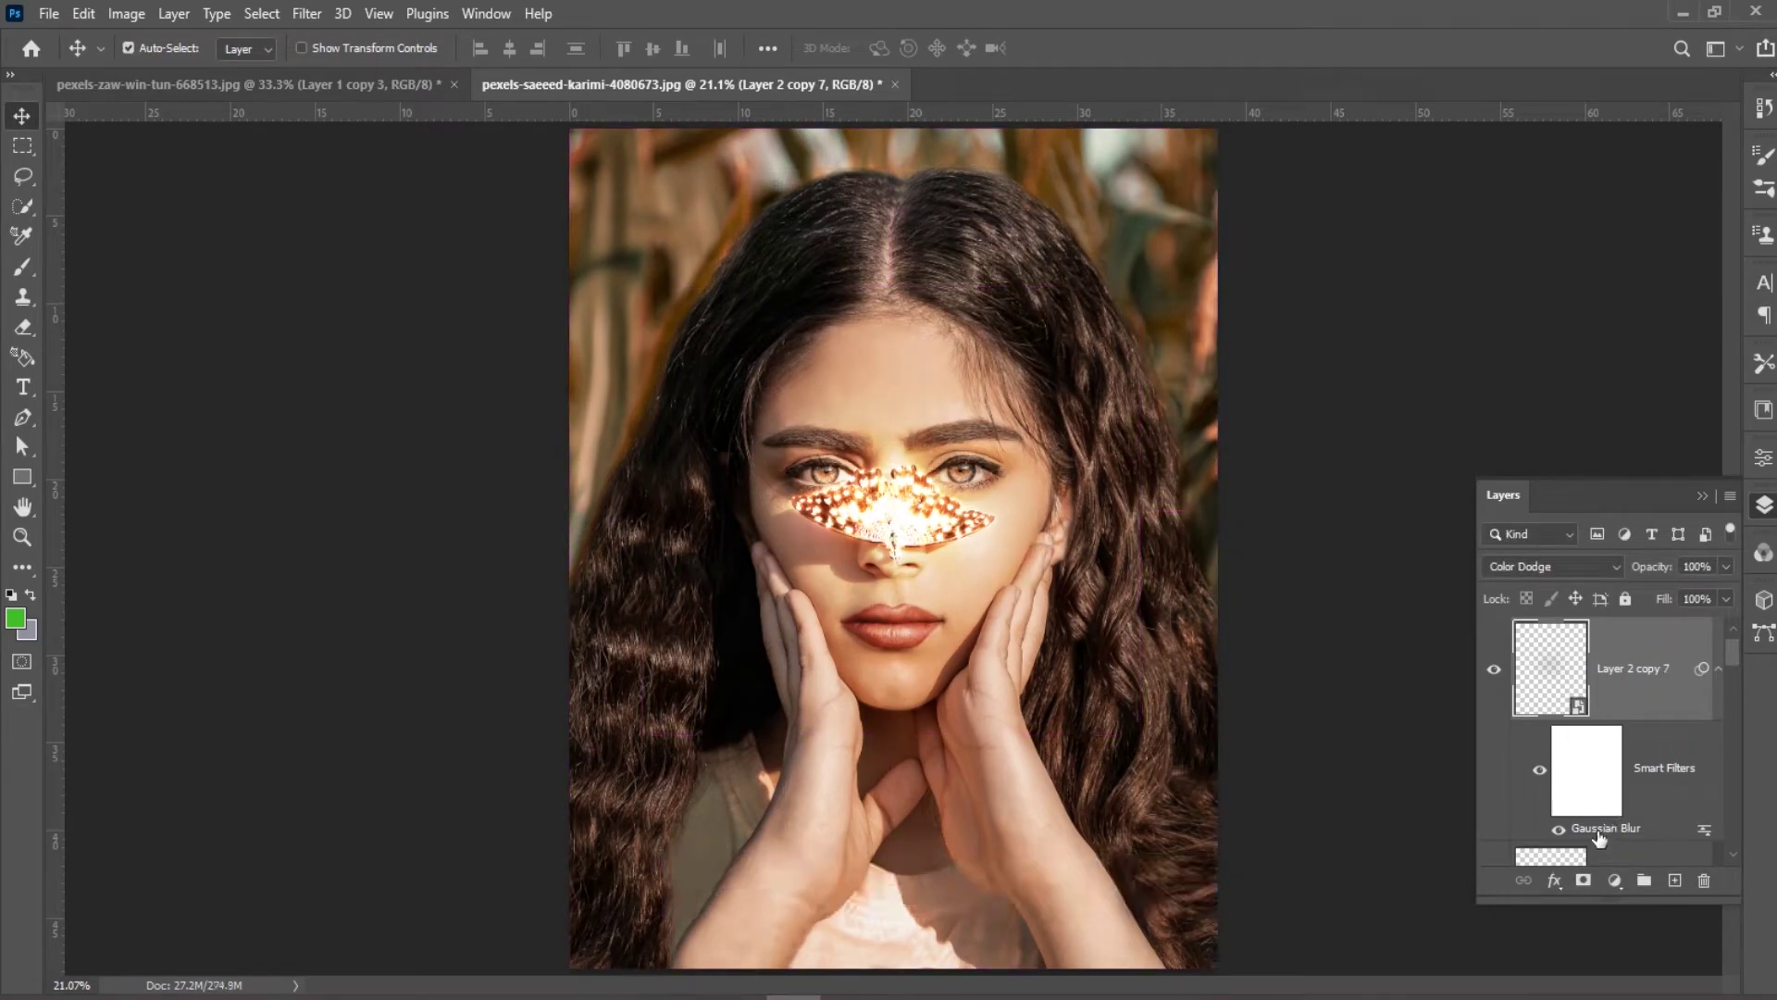
pyautogui.doubleClick(1606, 828)
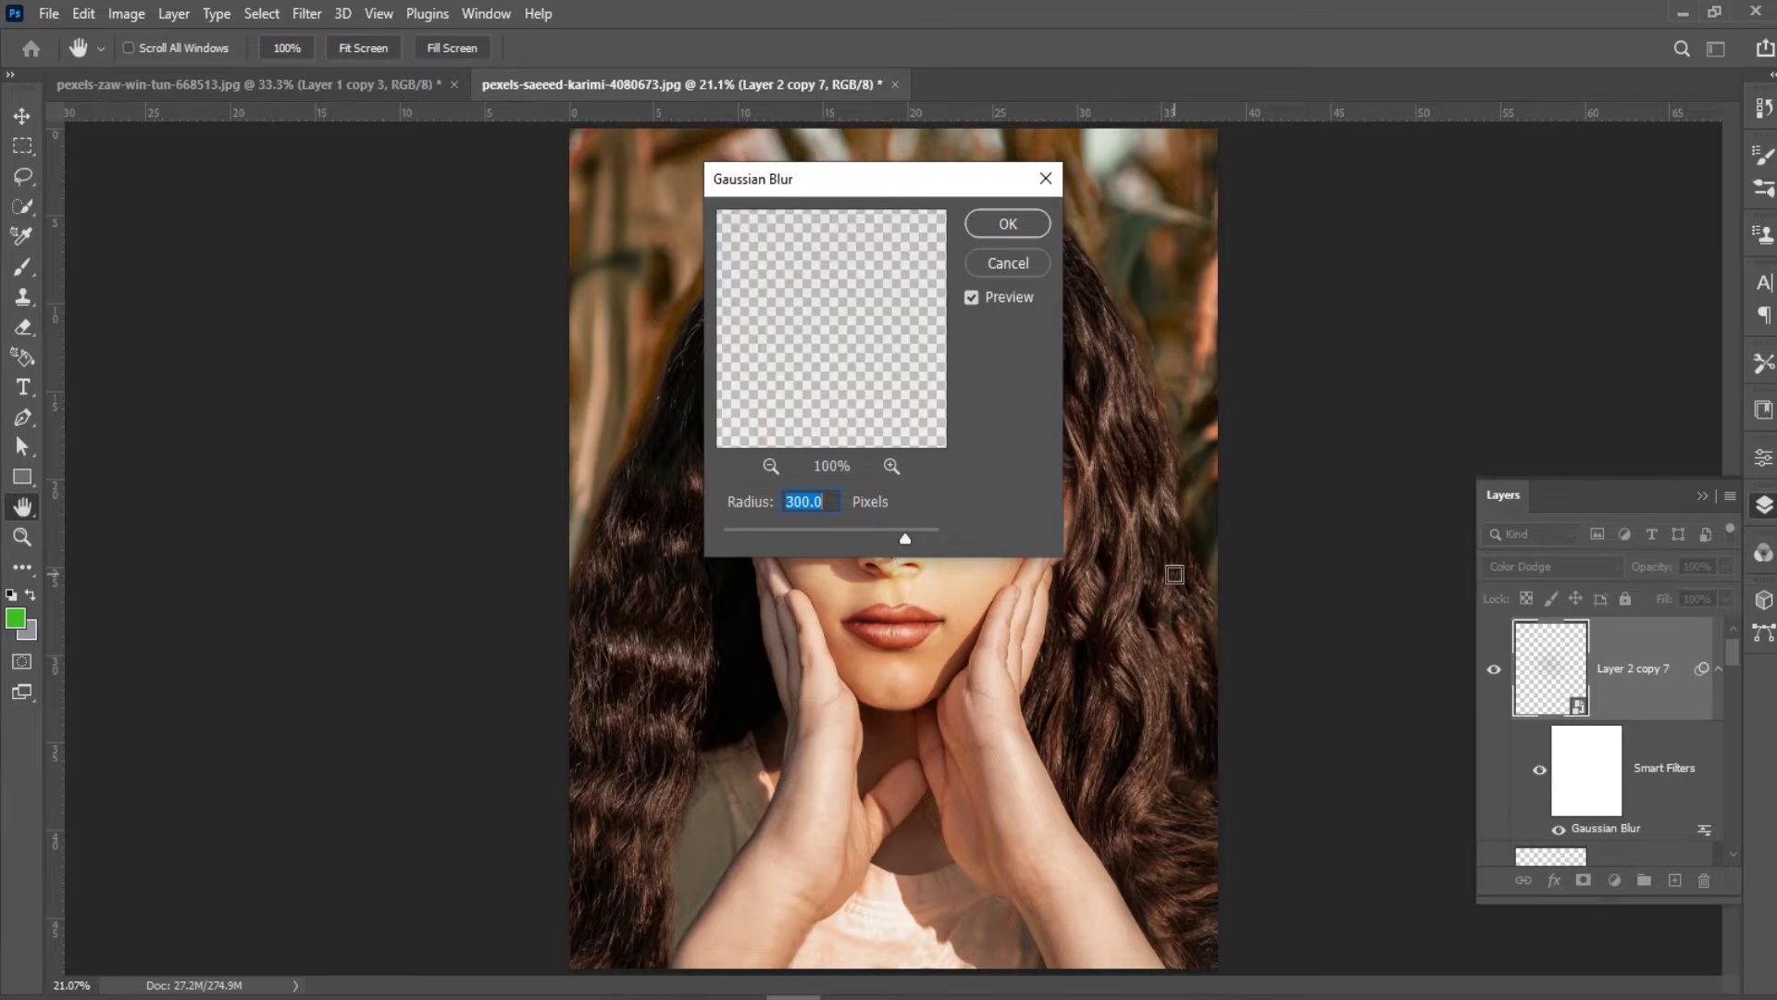
pyautogui.write('600')
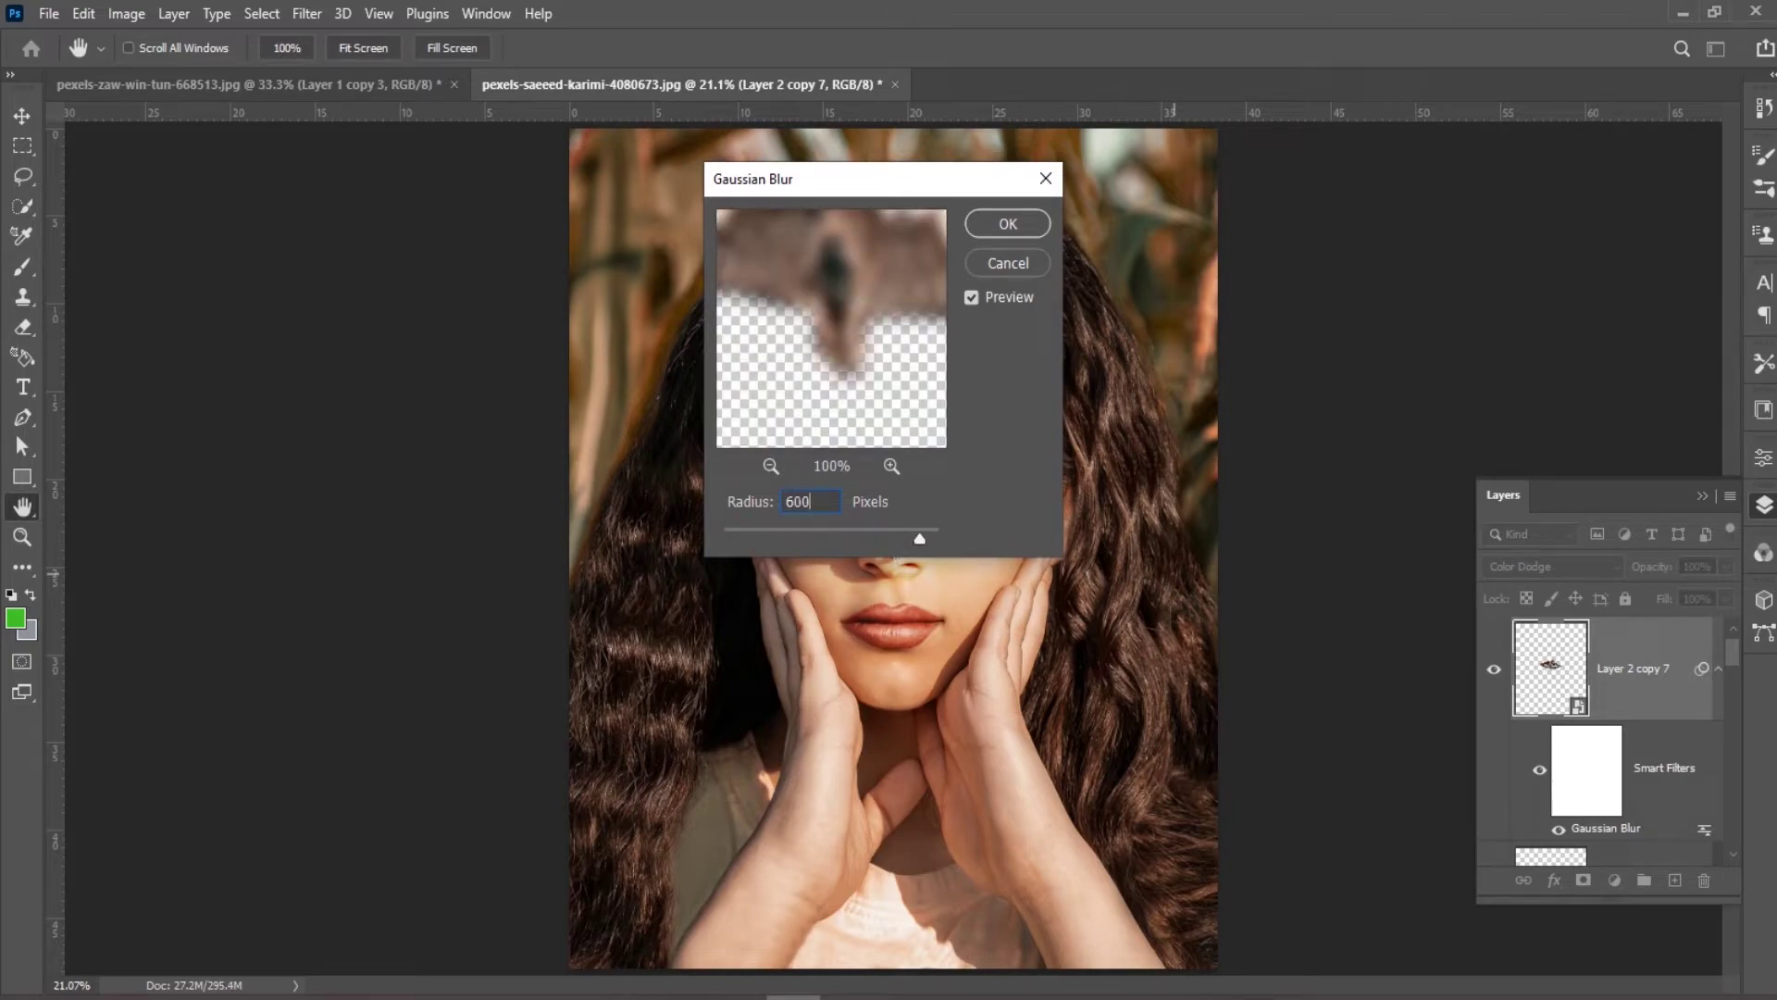
pyautogui.click(989, 224)
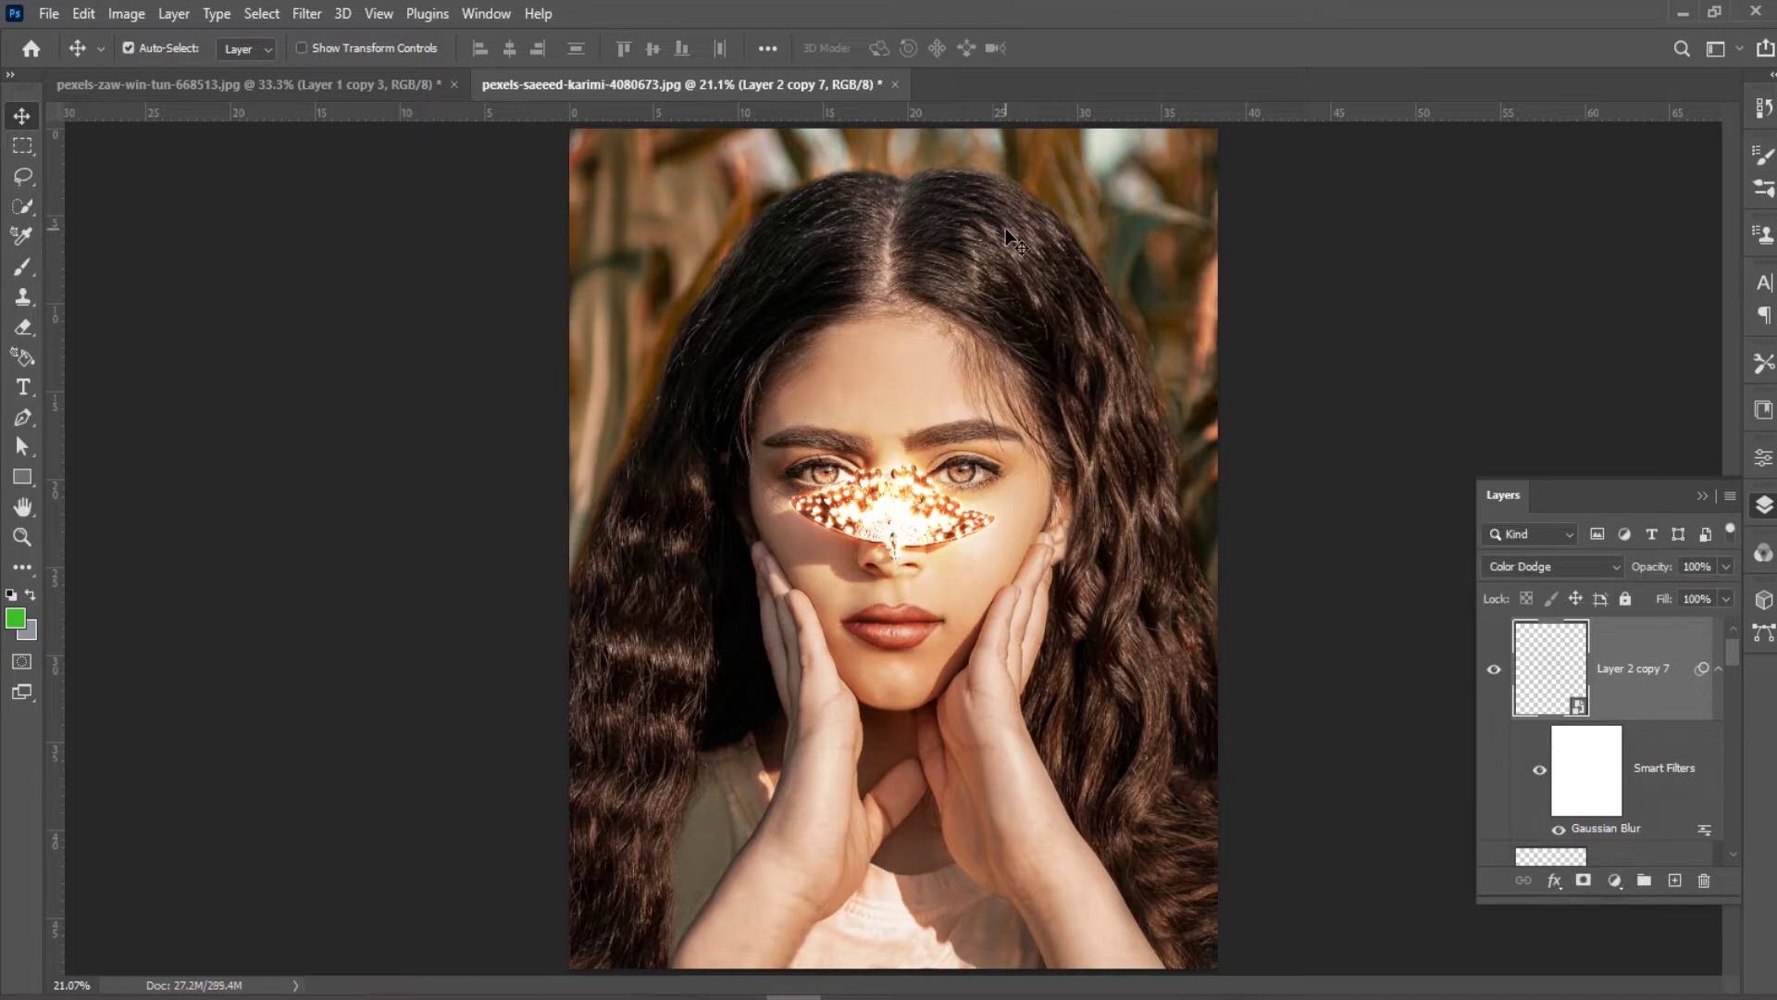
# Make two duplicates of the 600-pixel blur layer, keeping the same Gaussian Blur settings.
pyautogui.press('ctrl')
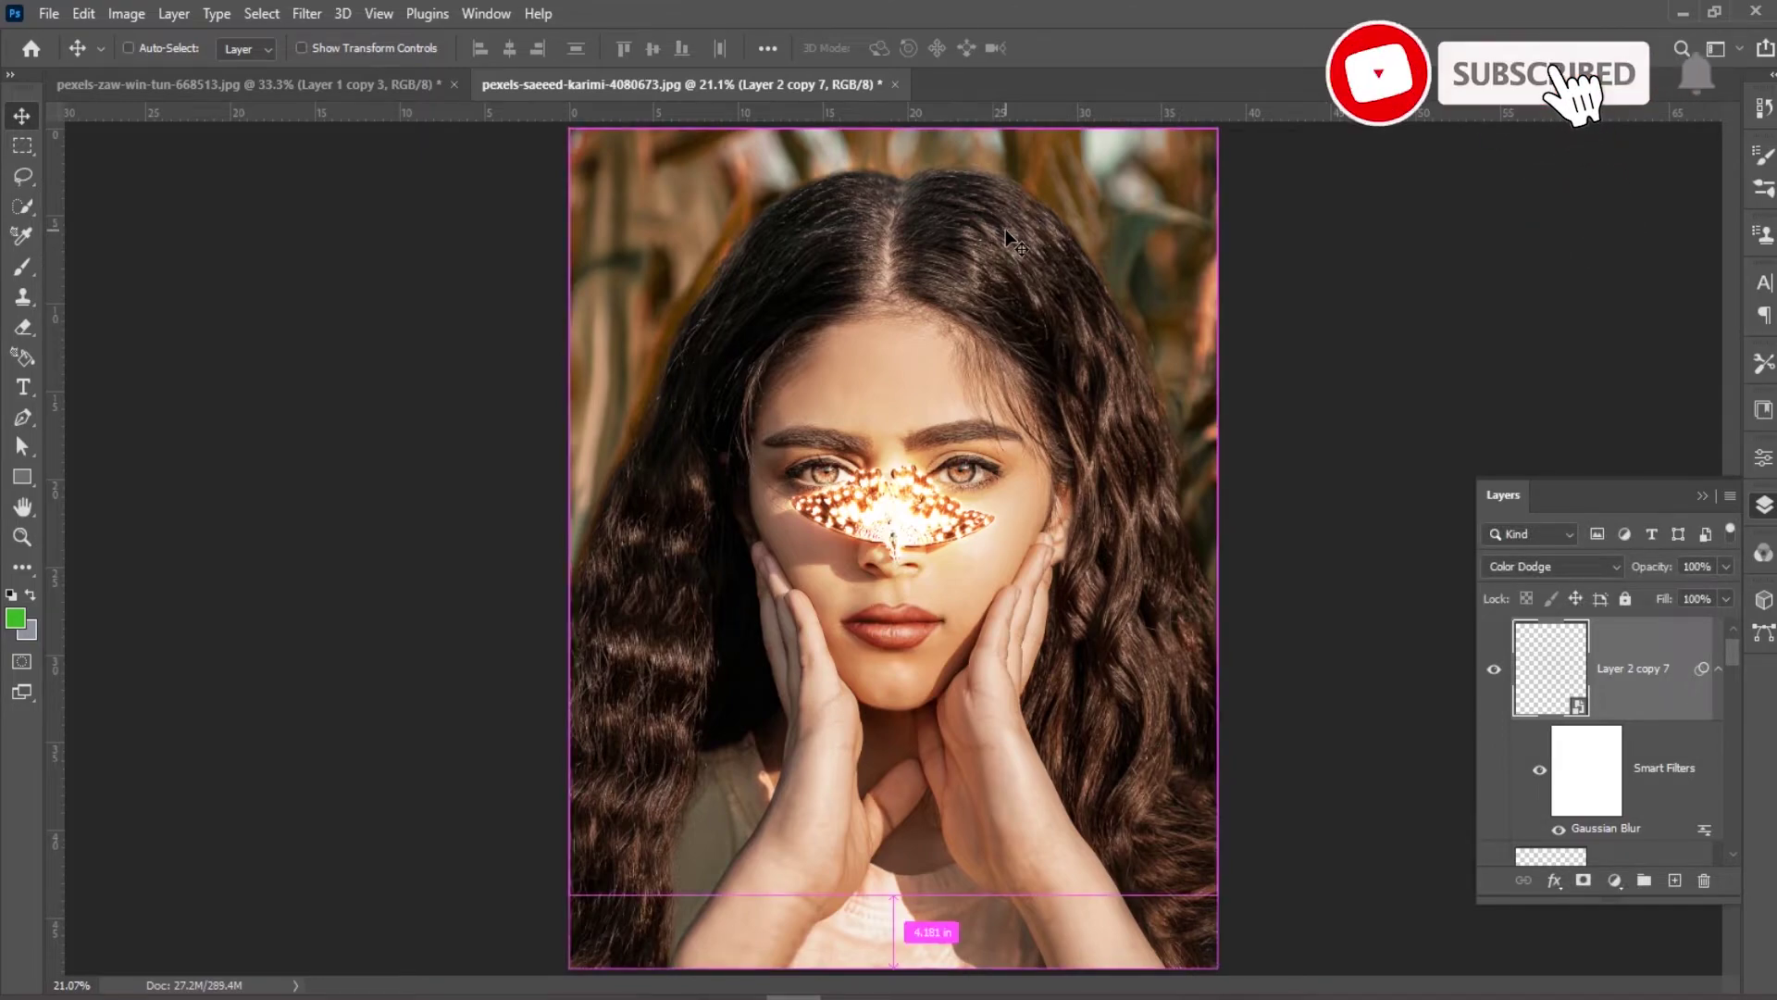
pyautogui.hotkey('ctrl', 'j')
pyautogui.hotkey('ctrl', 'j')
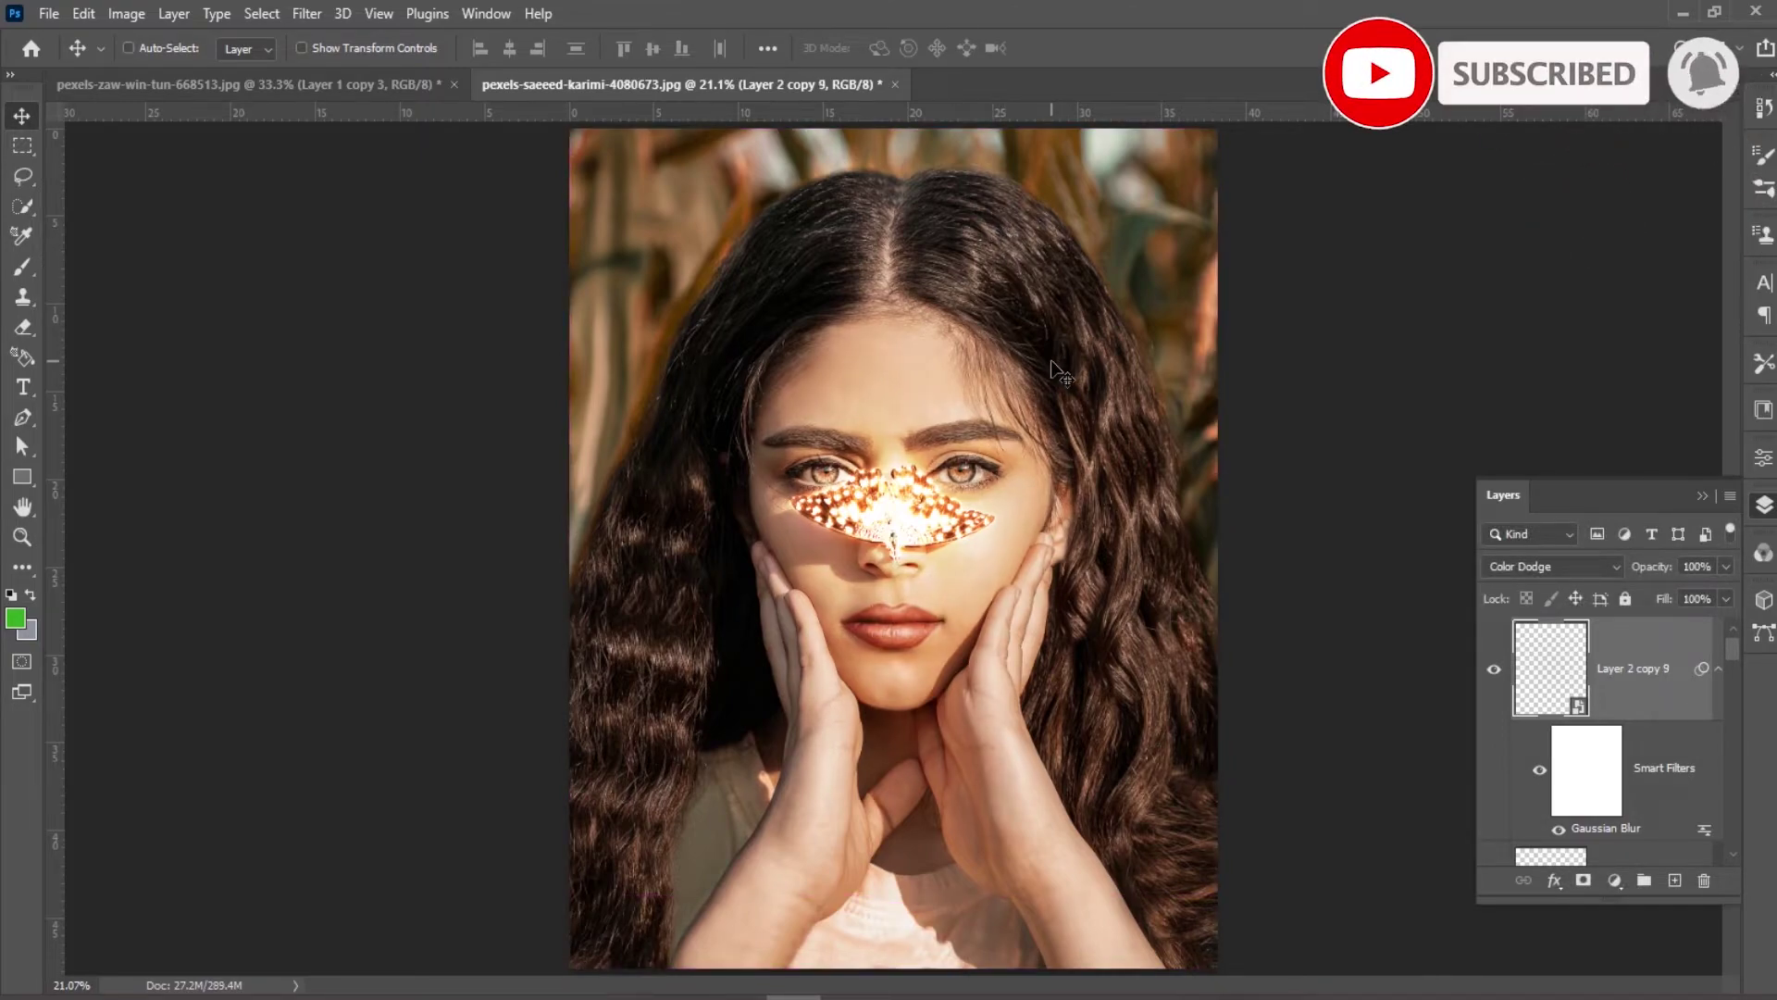
# Add a Color Lookup adjustment layer directly above the Background and set its 3DLUT file to NightFromDay.CUBE.
pyautogui.scroll(-2, 1613, 780)
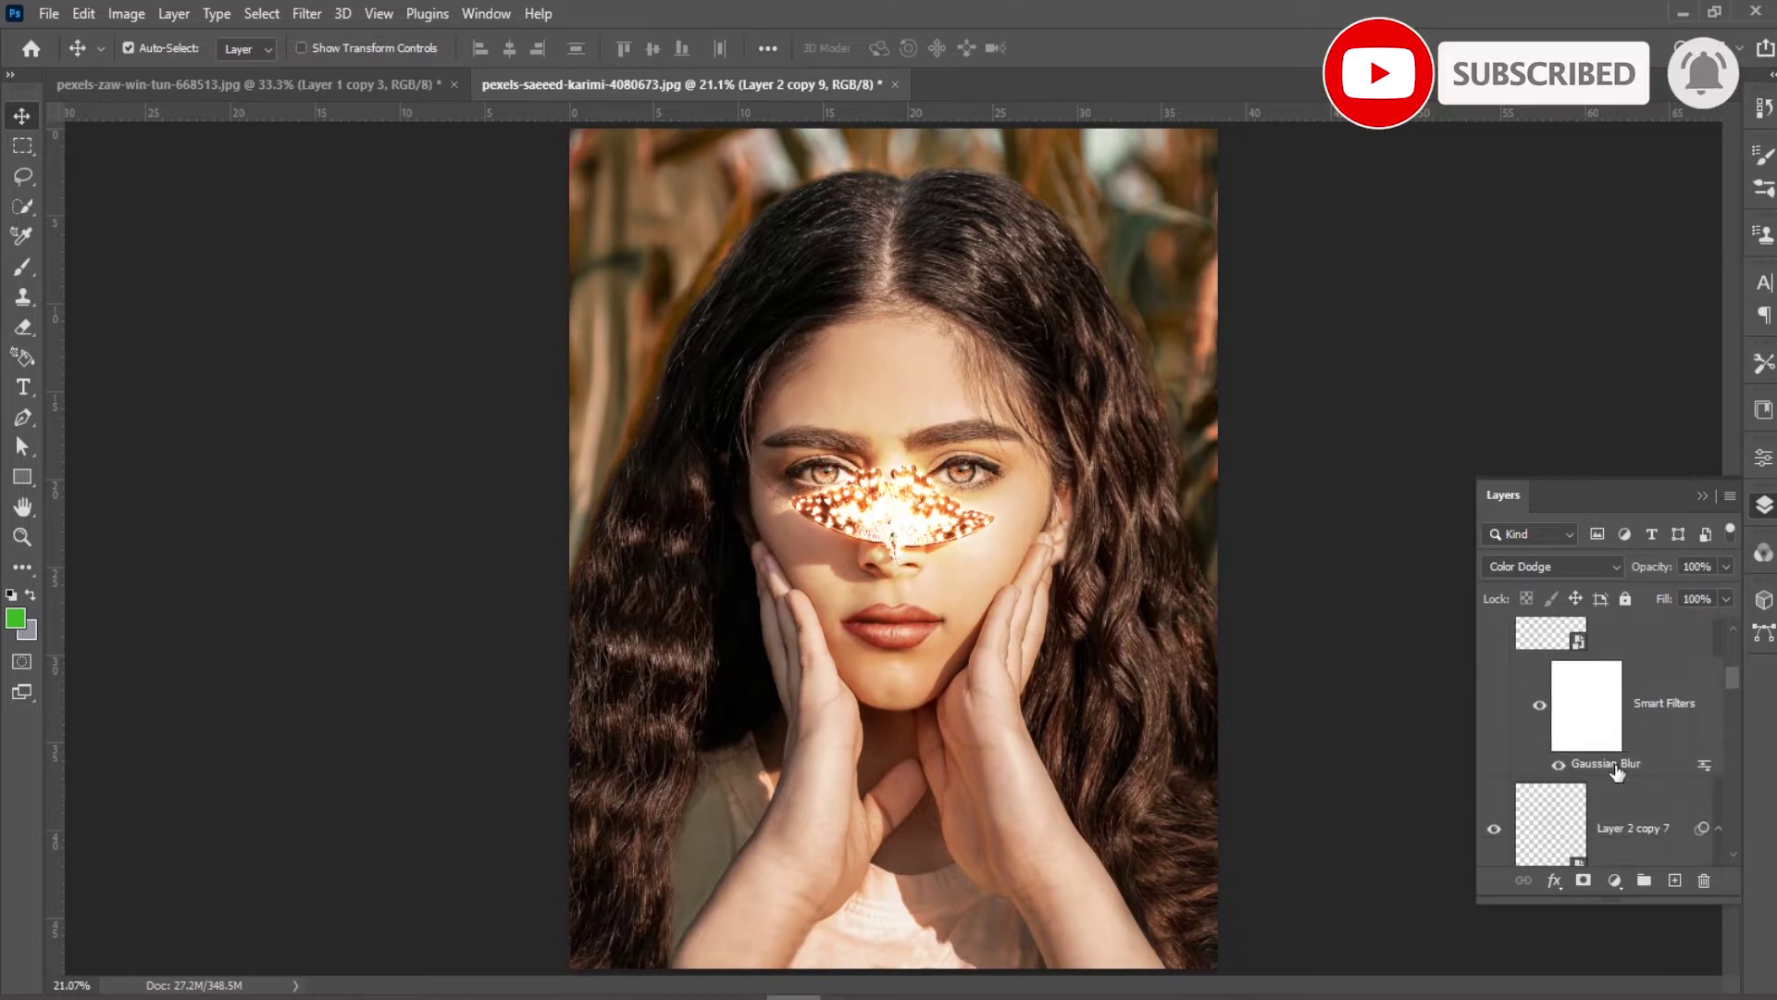
pyautogui.scroll(-6, 1612, 780)
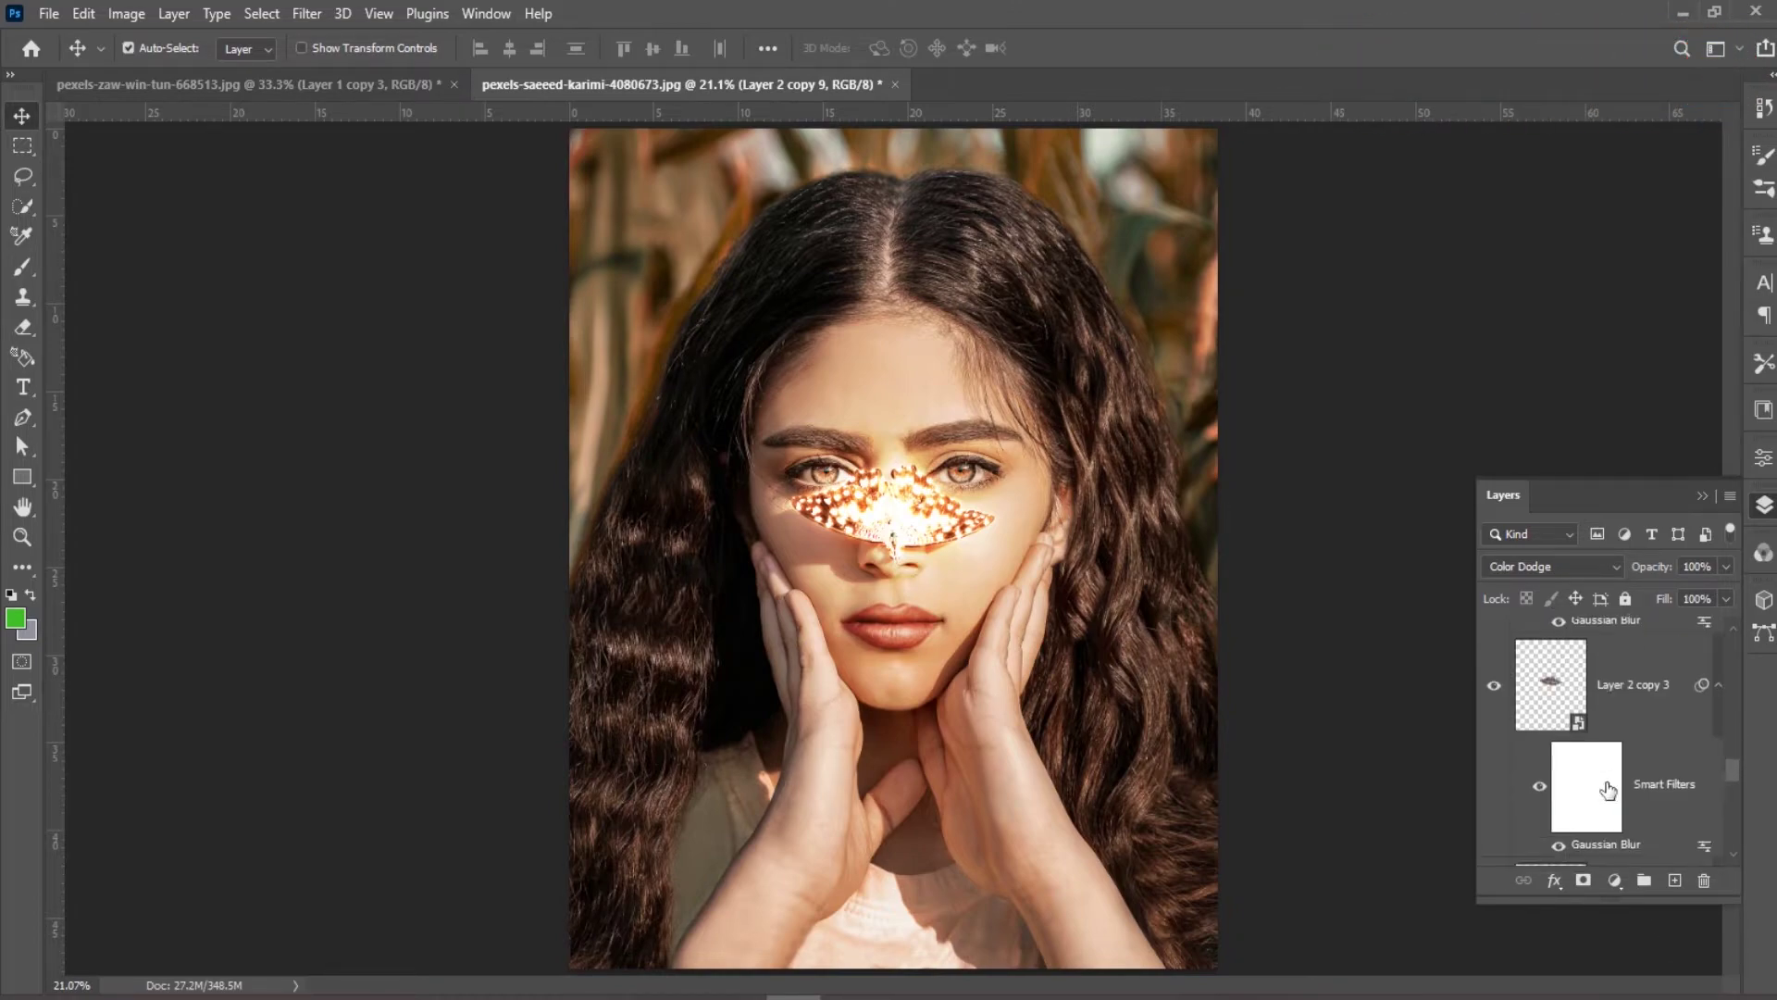
pyautogui.scroll(-2, 1608, 790)
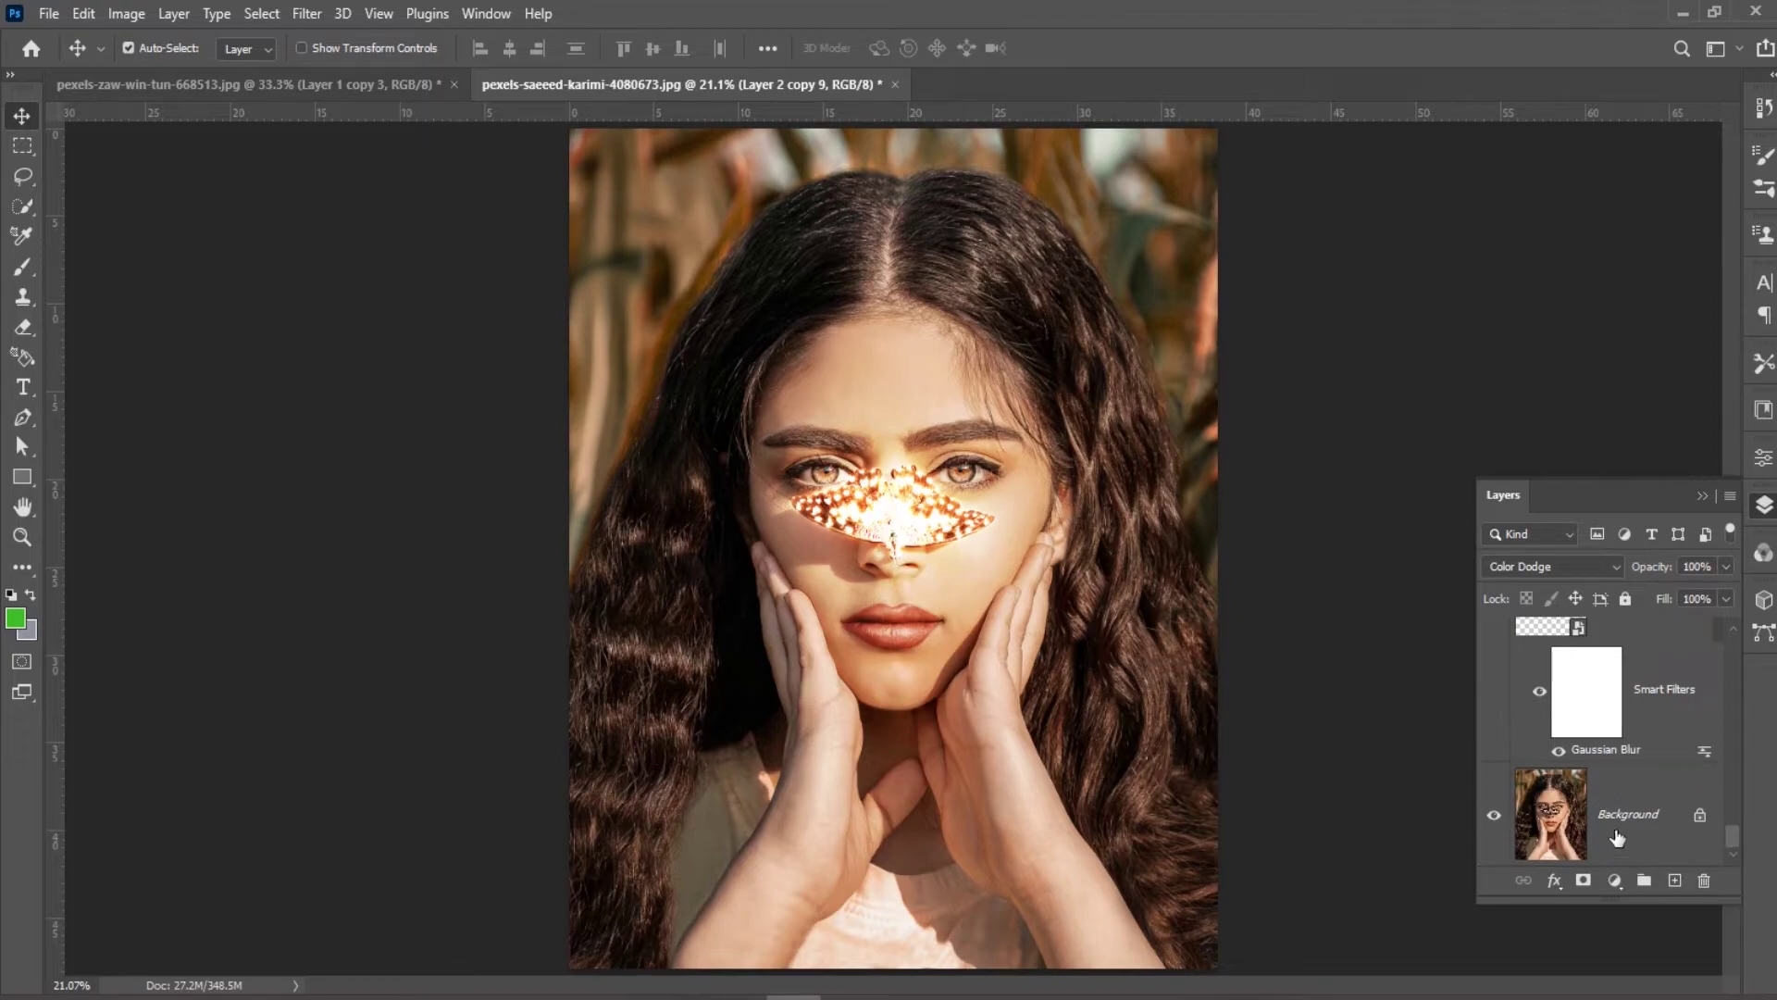
pyautogui.click(1617, 836)
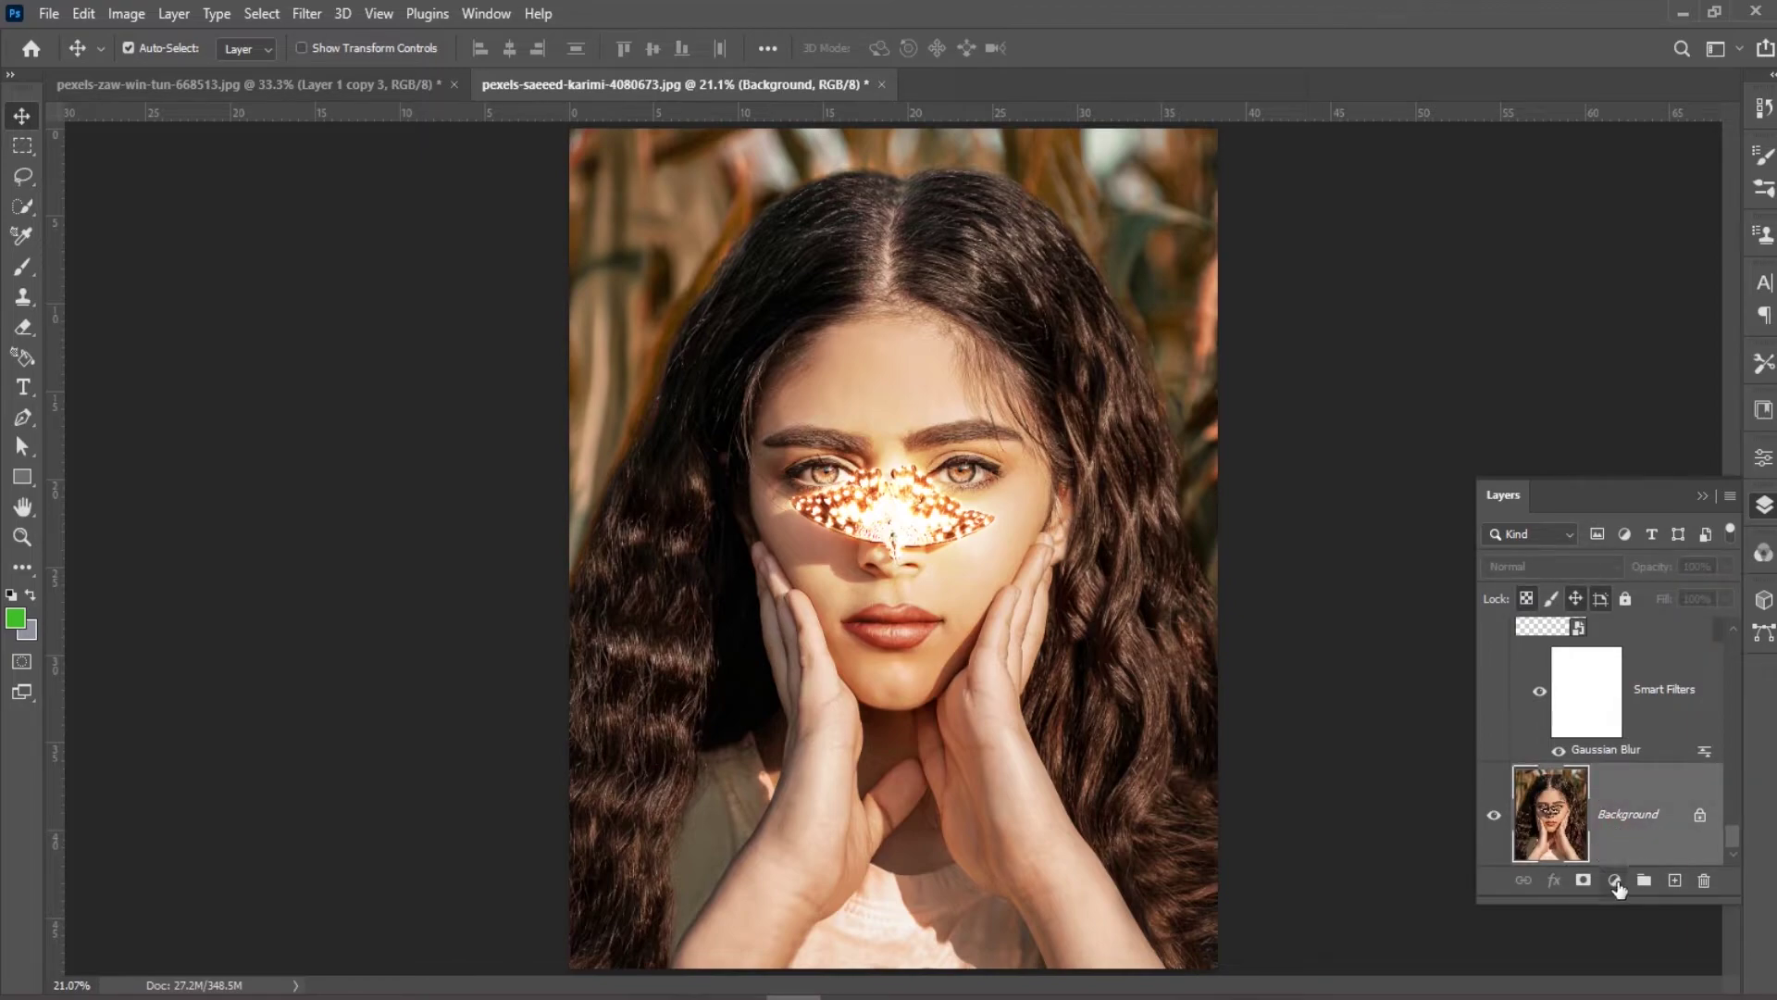
pyautogui.click(1615, 880)
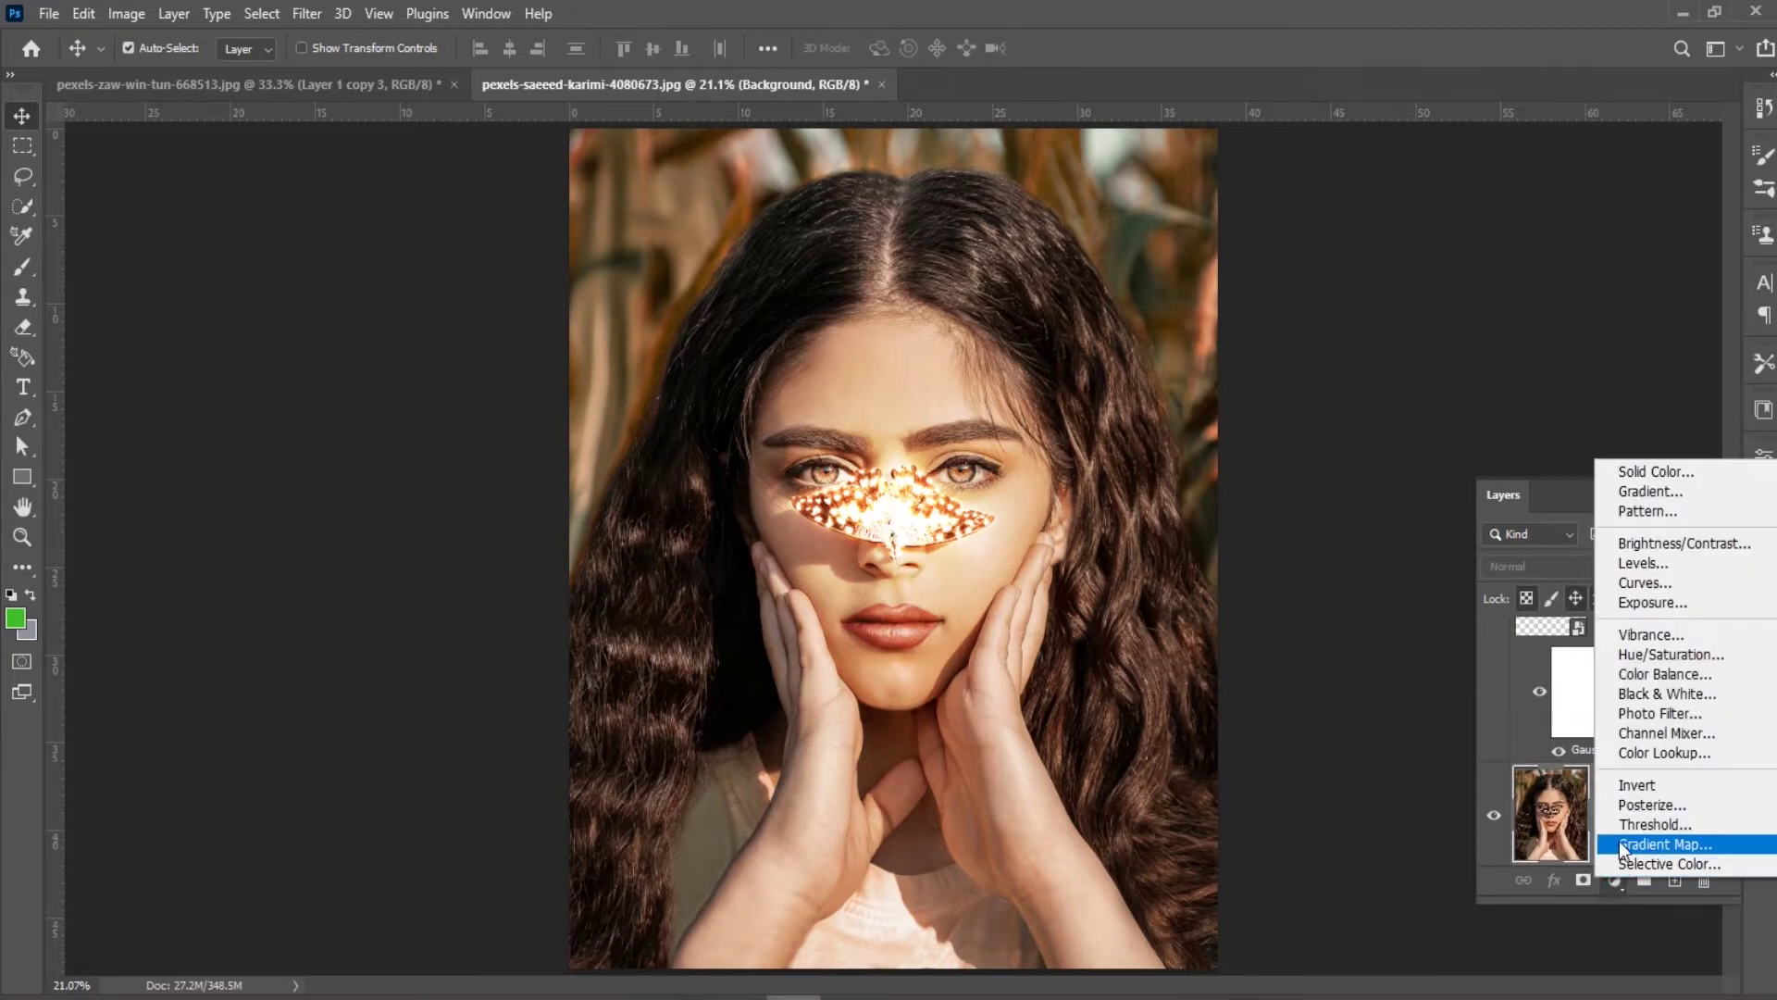
pyautogui.click(1677, 757)
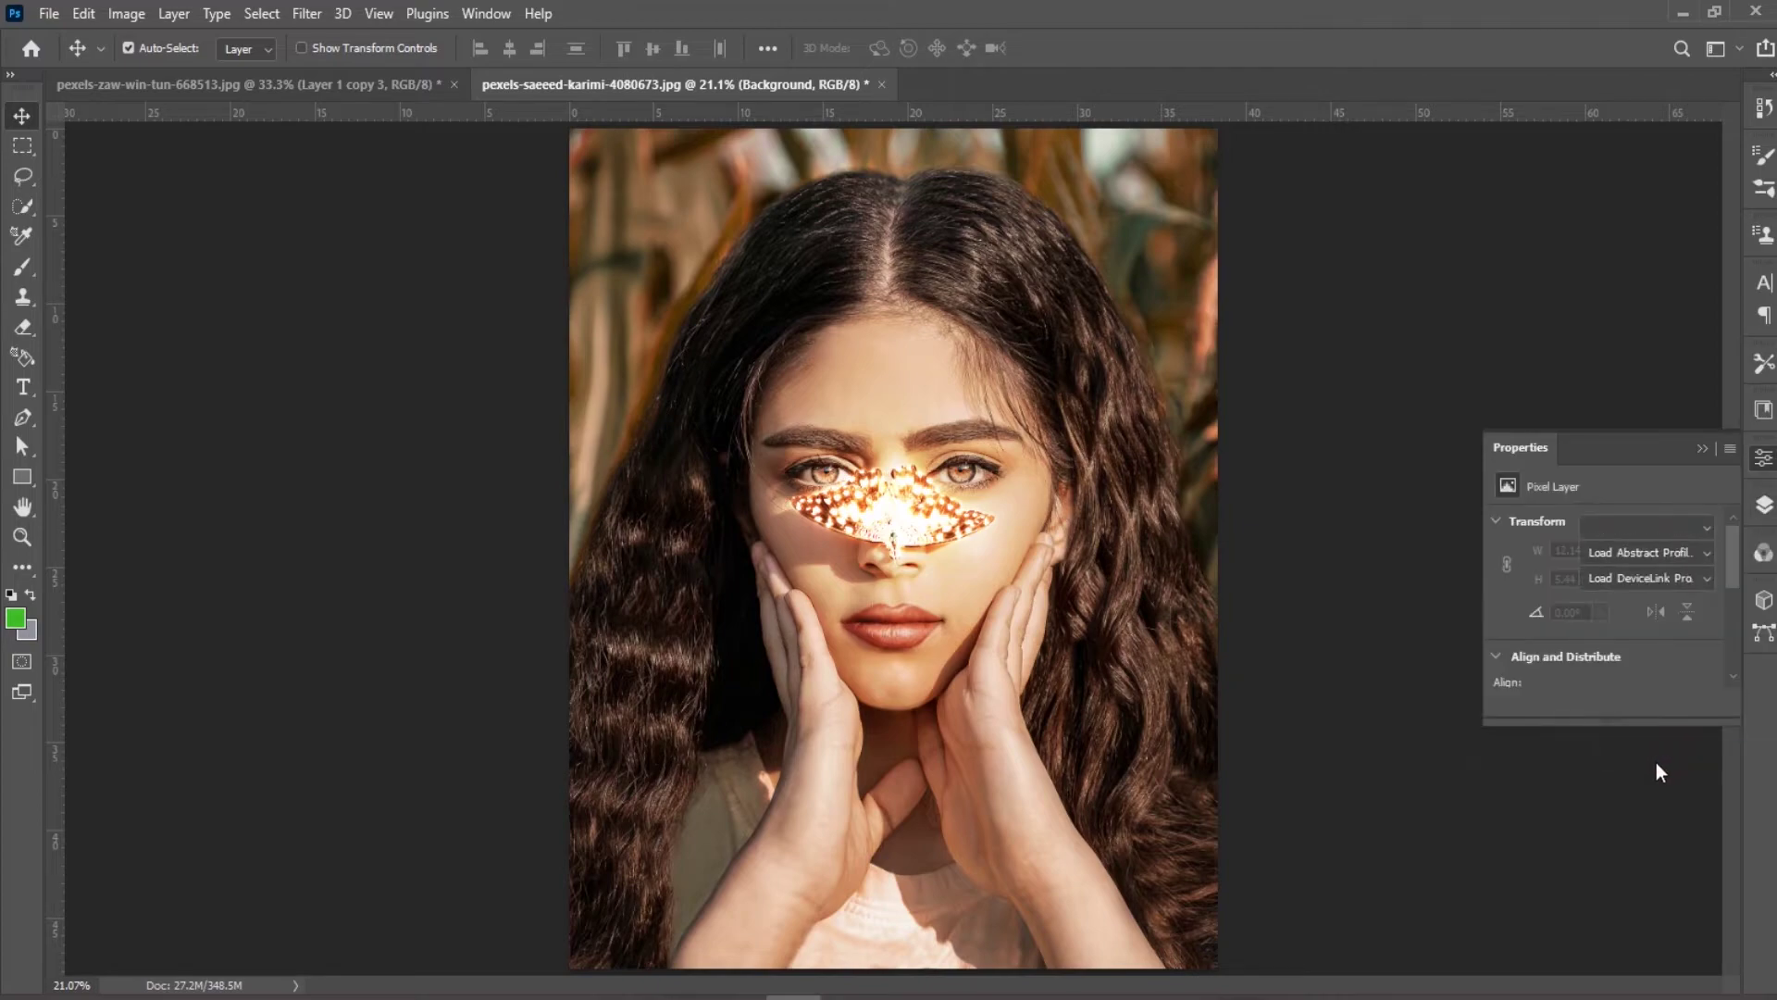
pyautogui.click(1620, 530)
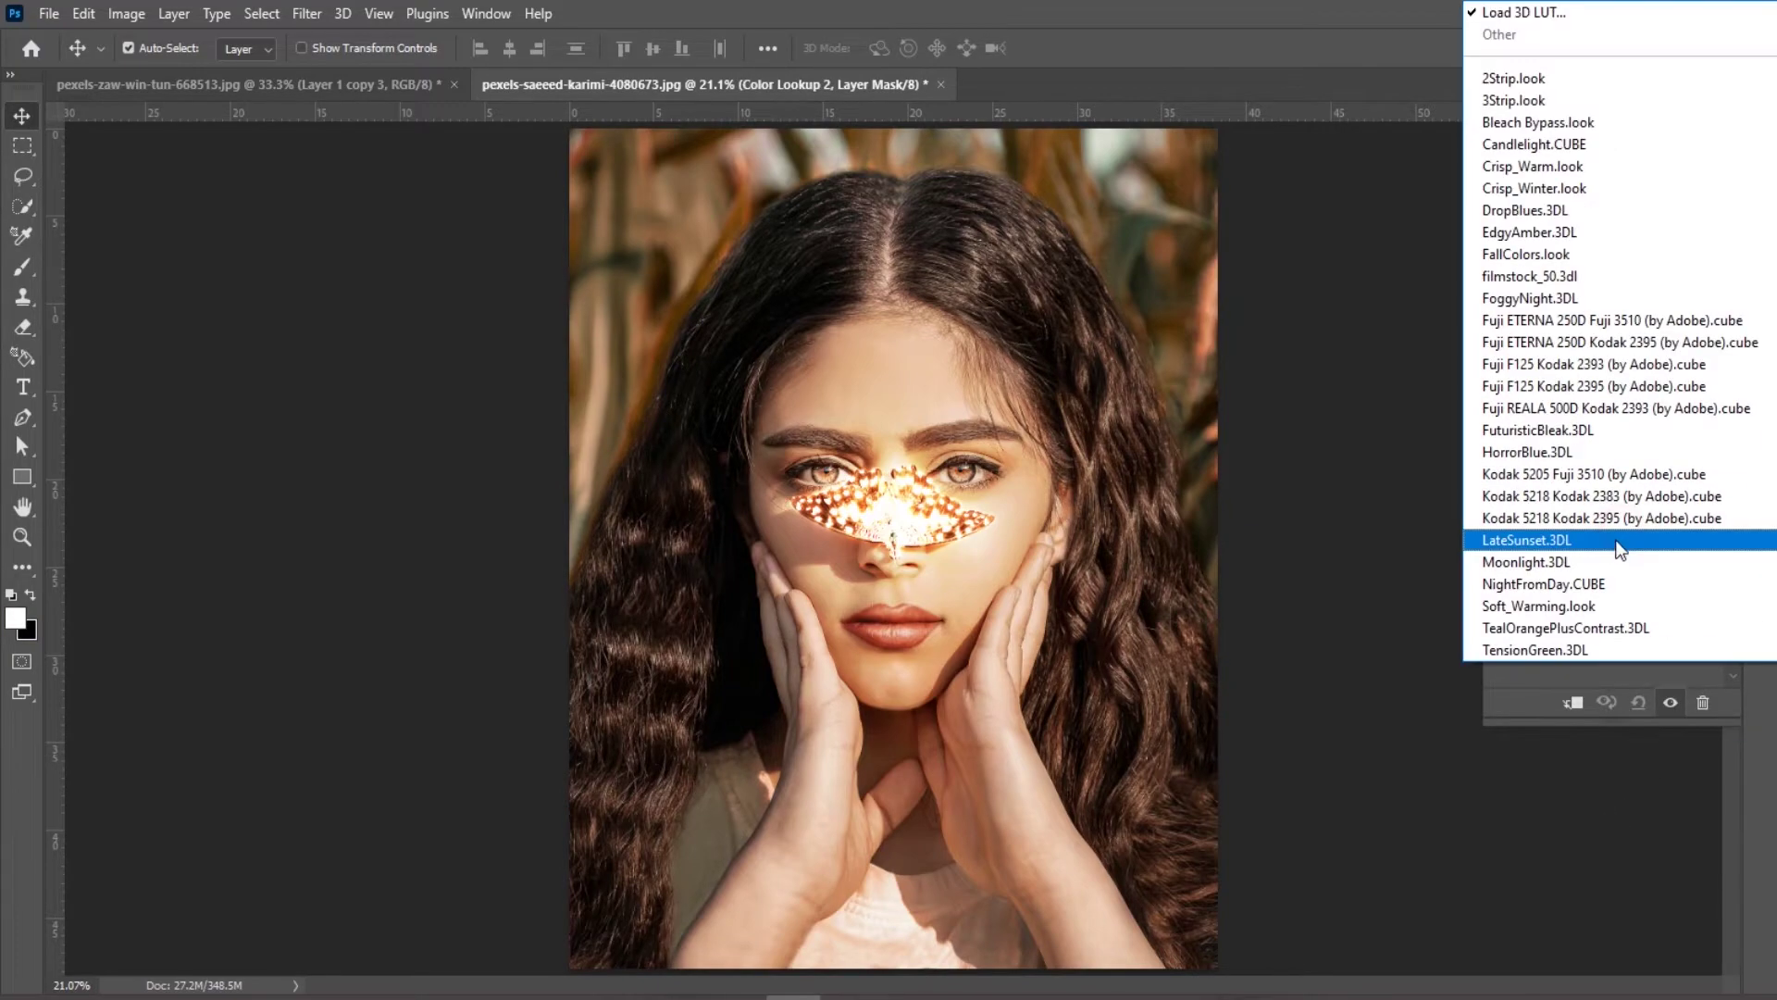
pyautogui.click(1594, 584)
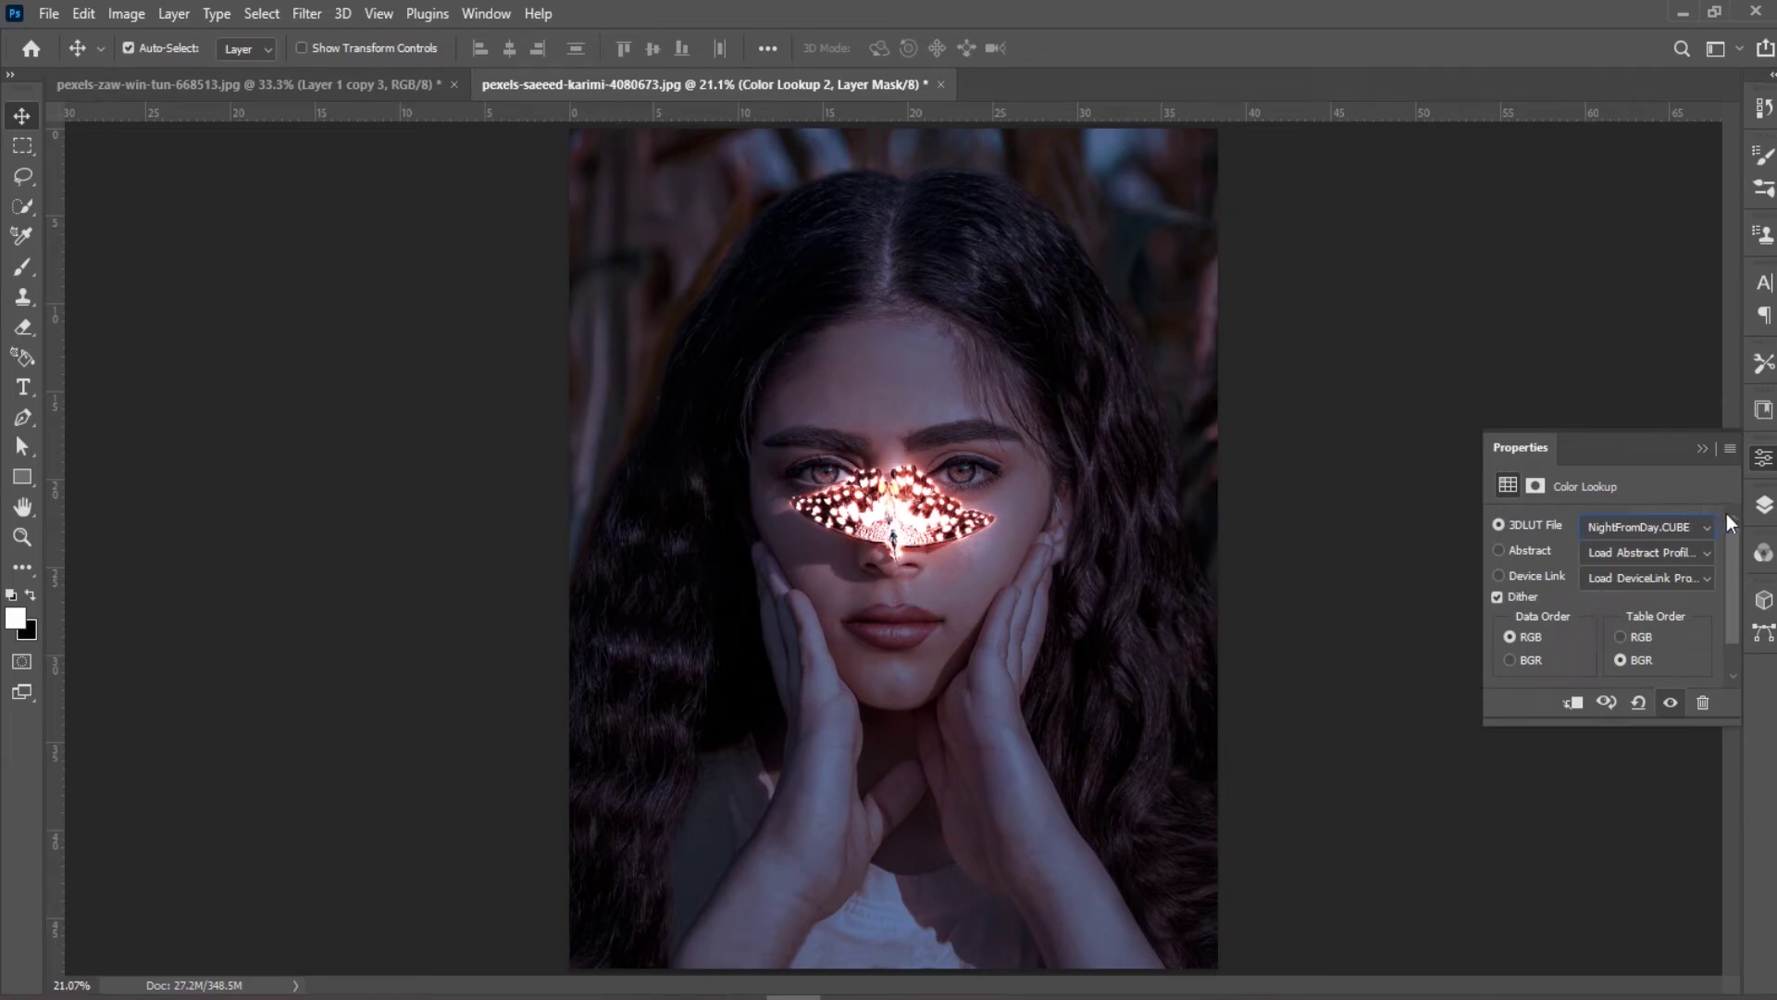
# Duplicate the topmost 600-pixel blur layer, Layer 2 copy 9, seven times to strengthen the glow.
pyautogui.click(1763, 504)
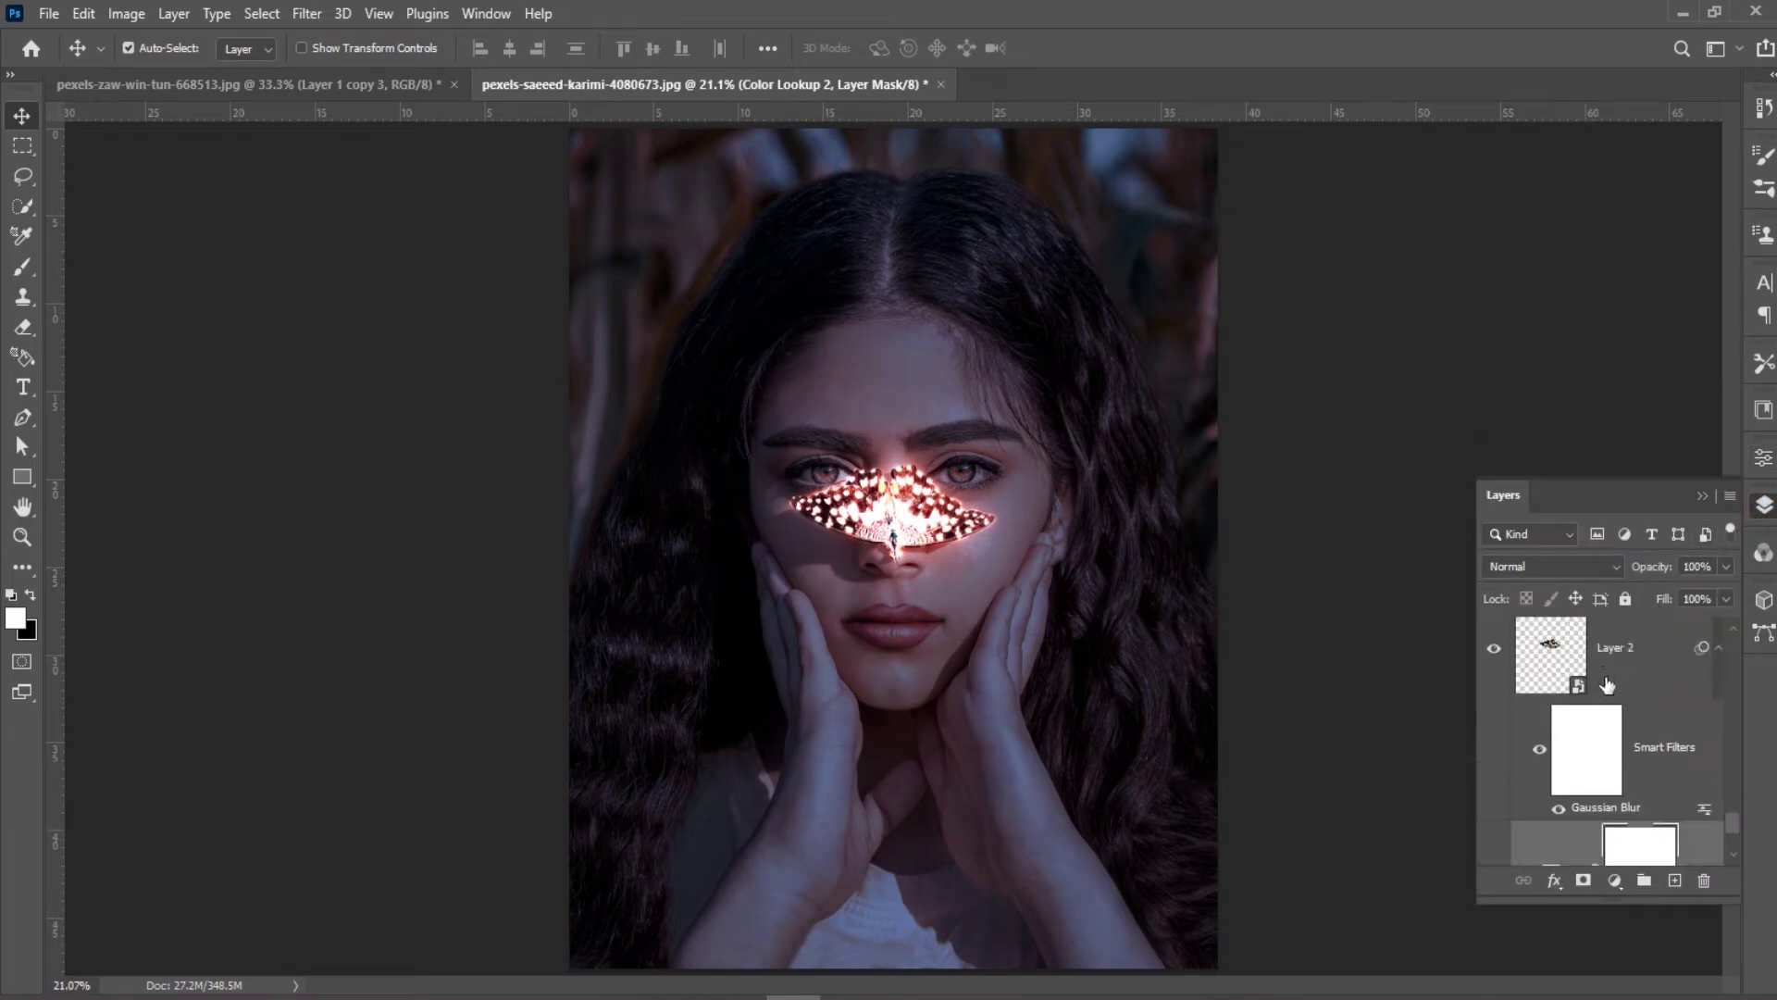
pyautogui.hotkey('ctrl', 'j')
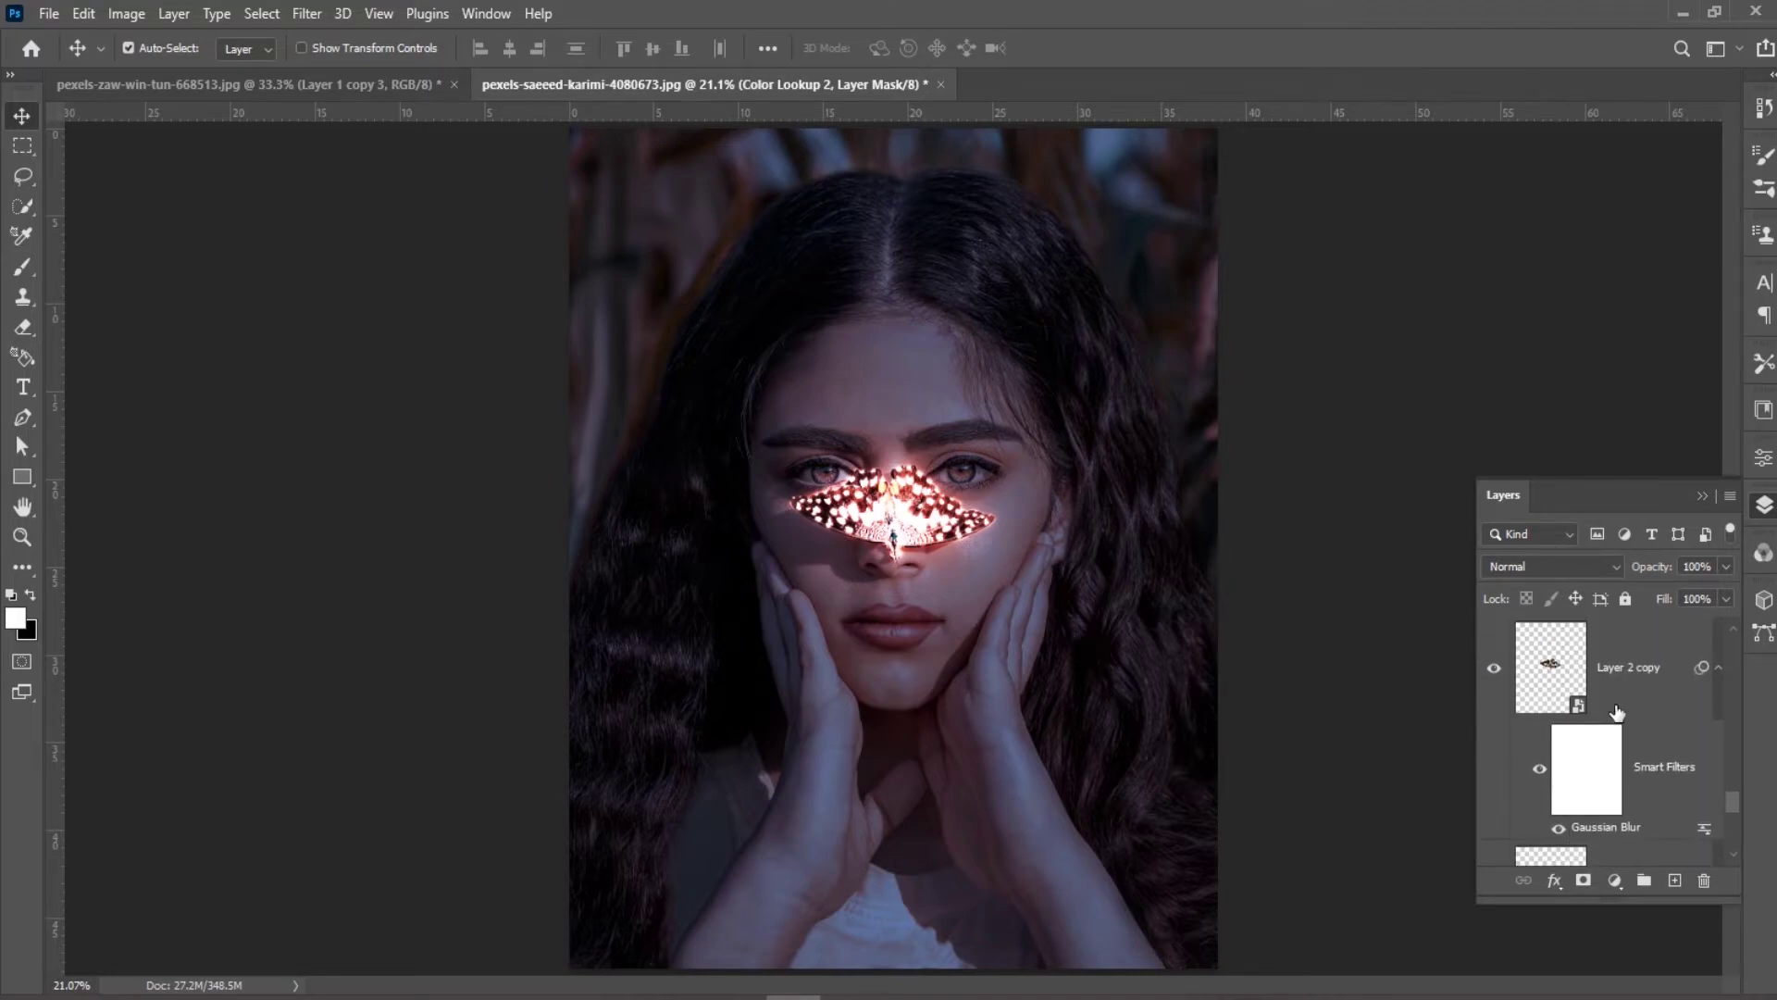
pyautogui.hotkey('ctrl', 'j')
pyautogui.hotkey('ctrl', 'j')
pyautogui.hotkey('ctrl', 'j')
pyautogui.hotkey('ctrl', 'j')
pyautogui.hotkey('ctrl', 'j')
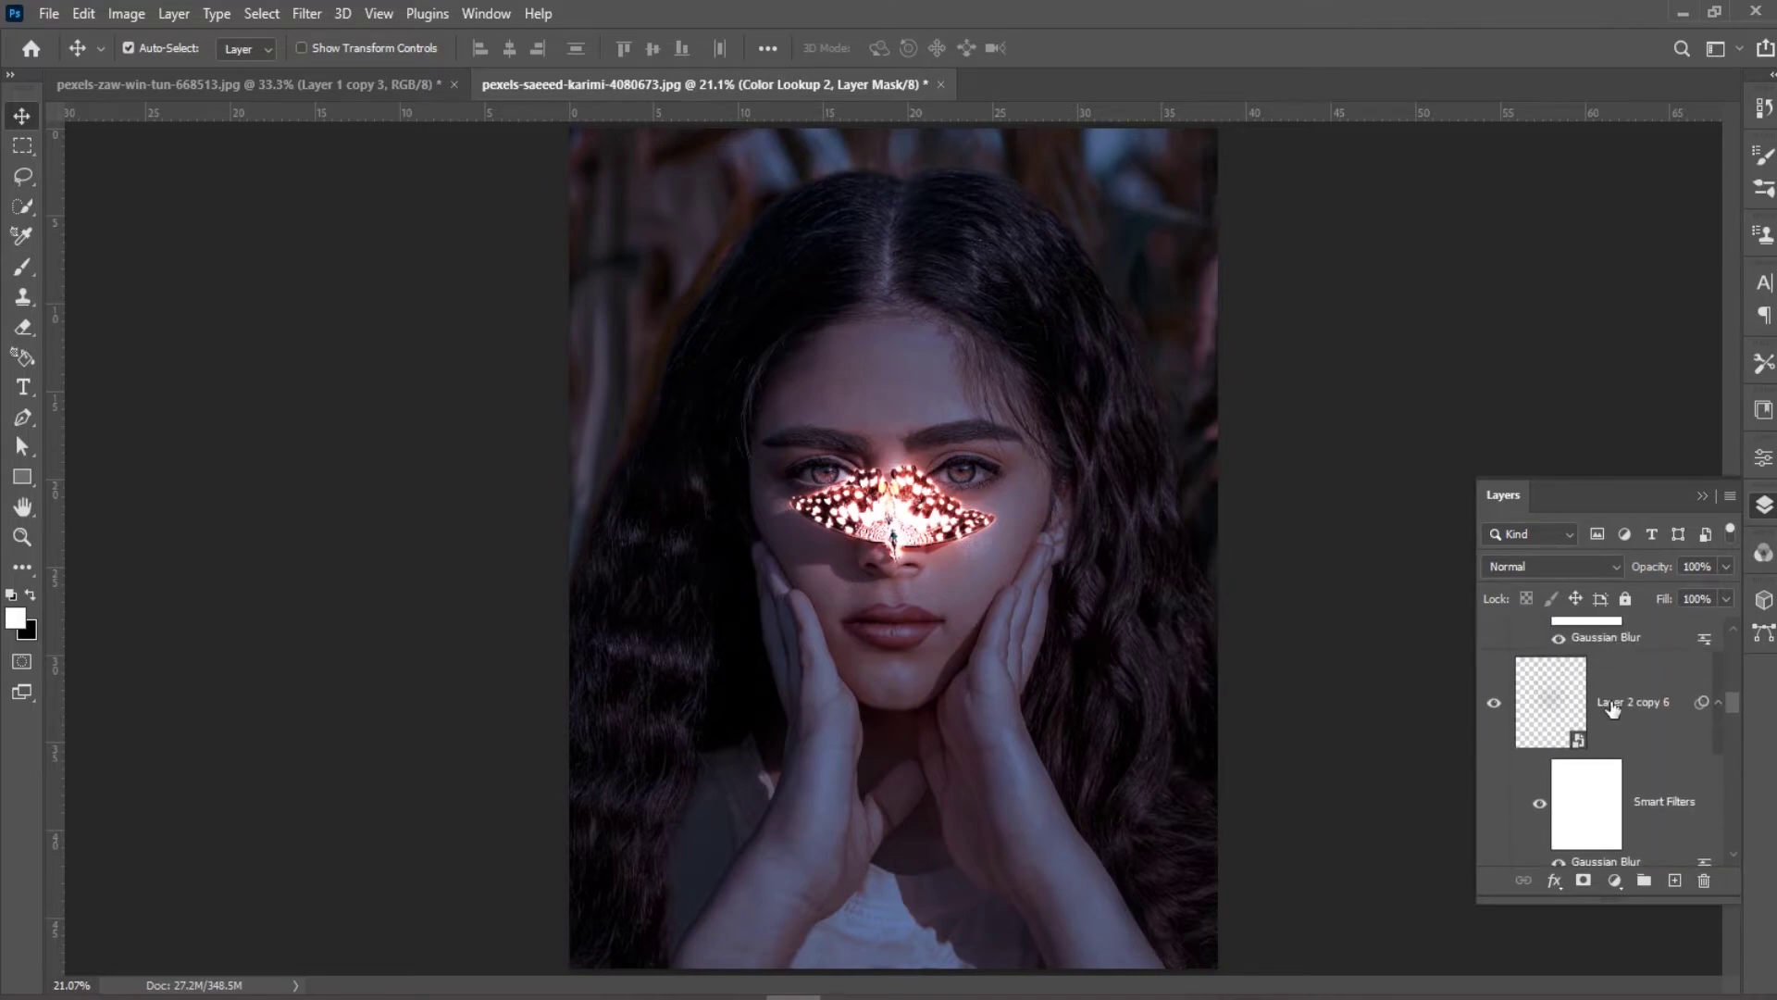
pyautogui.hotkey('ctrl', 'j')
pyautogui.hotkey('ctrl', 'j')
pyautogui.hotkey('ctrl', 'j')
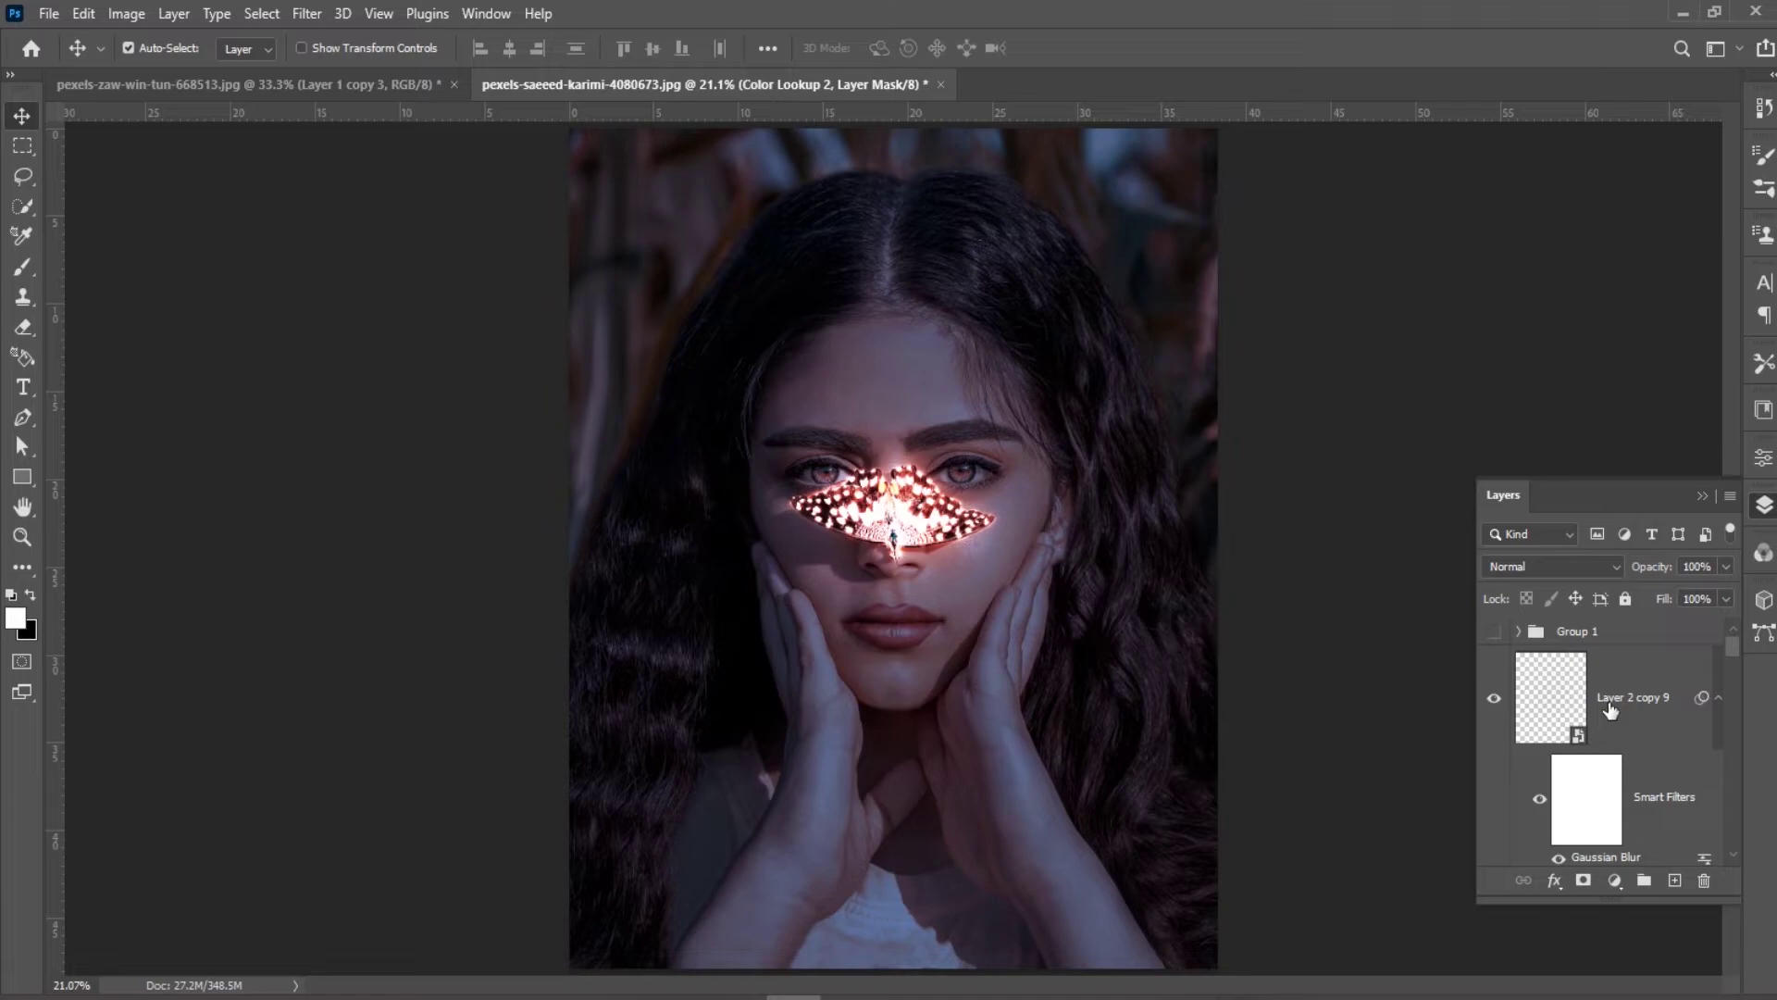
pyautogui.click(1582, 736)
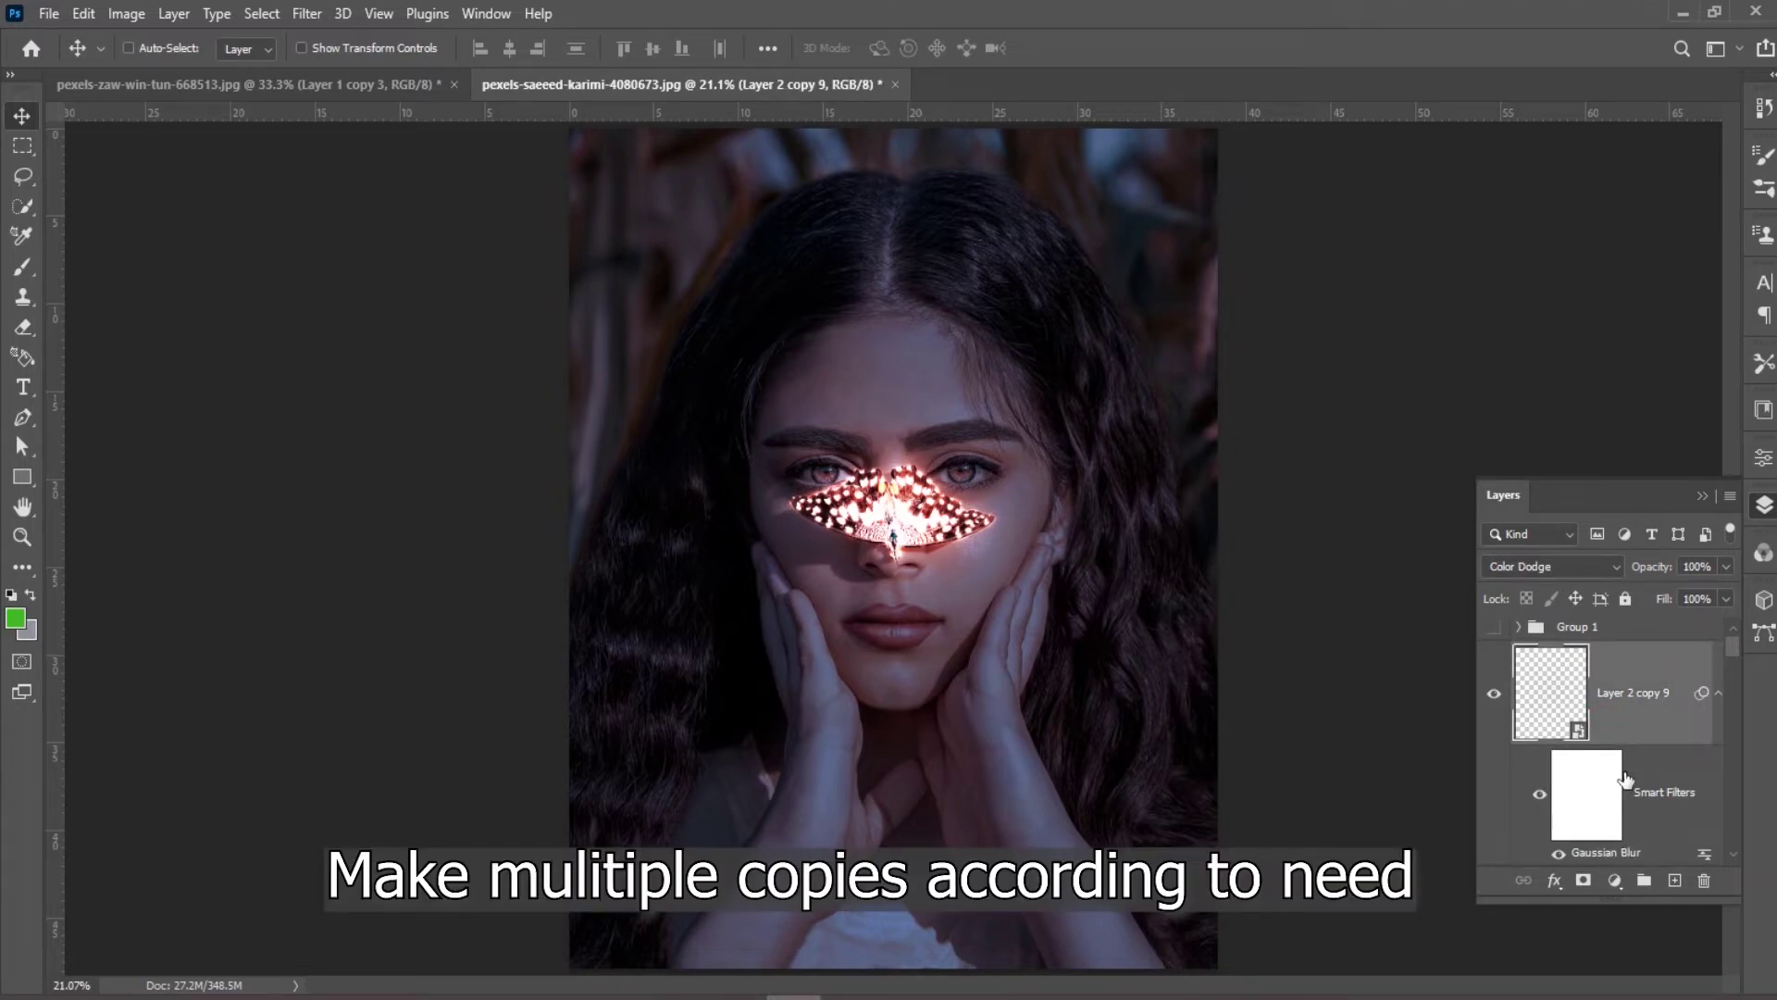
pyautogui.hotkey('ctrl', 'j')
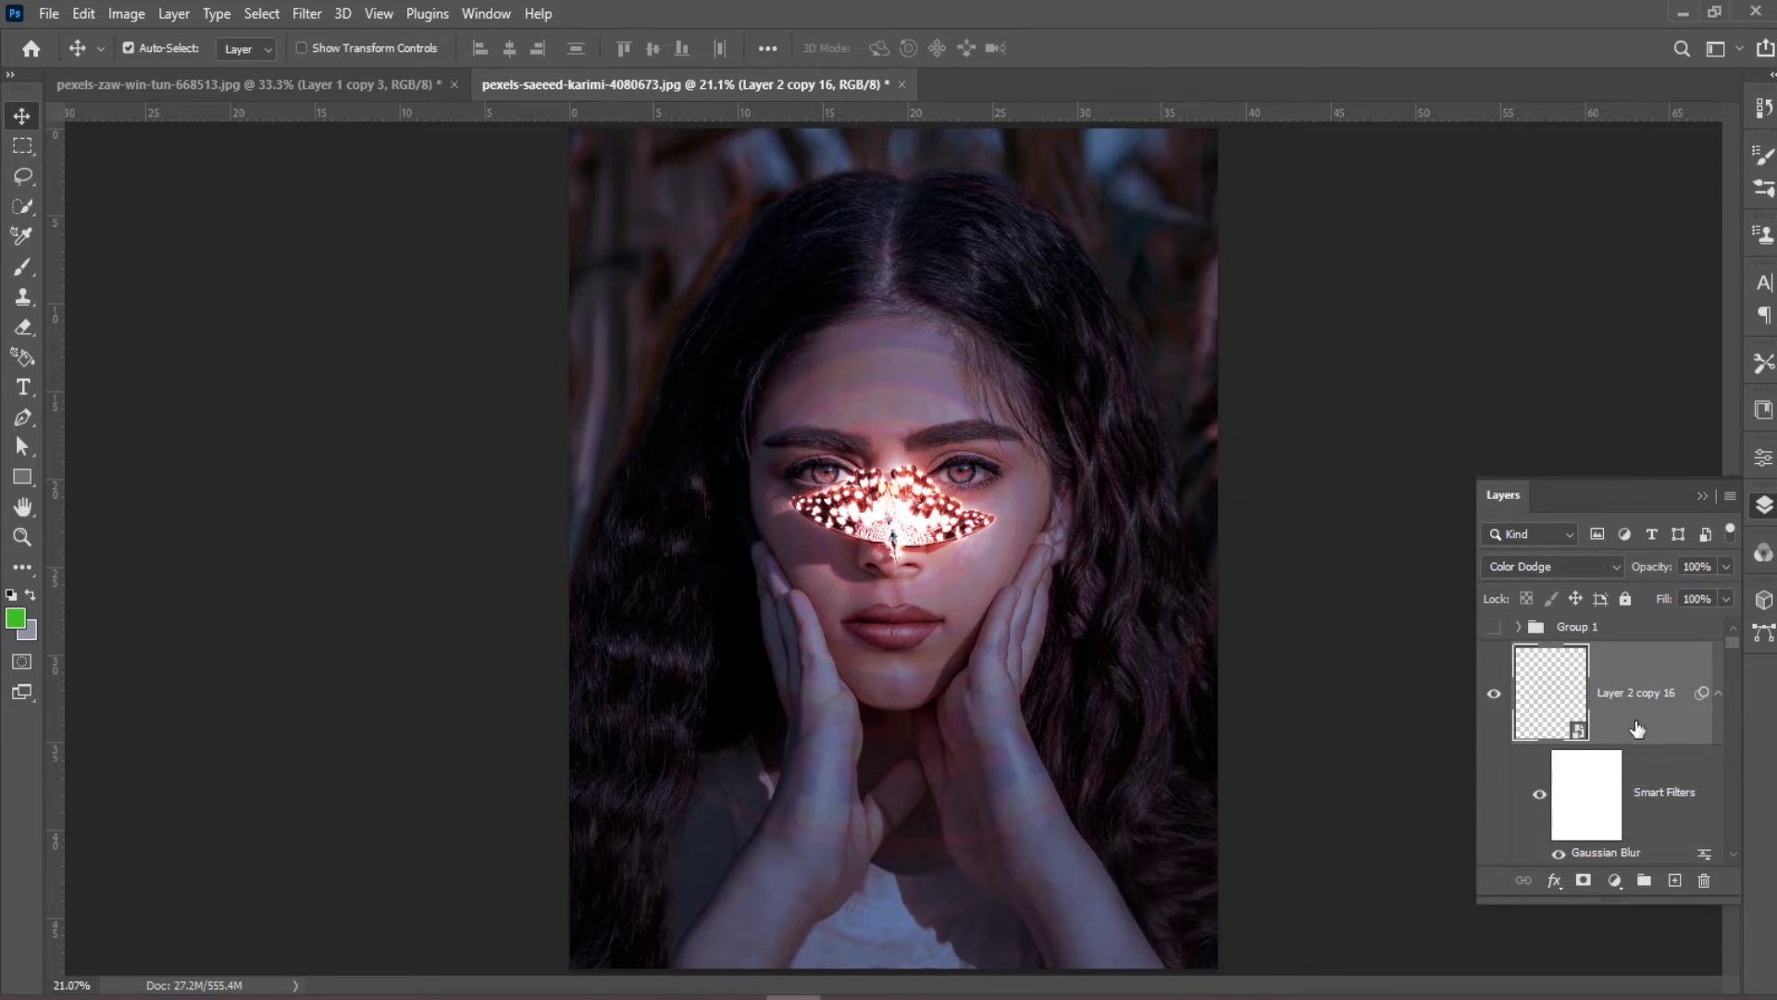
# Group all the butterfly glow layers together with the Color Lookup adjustment, leaving the Background outside the group.
pyautogui.scroll(-5, 1637, 730)
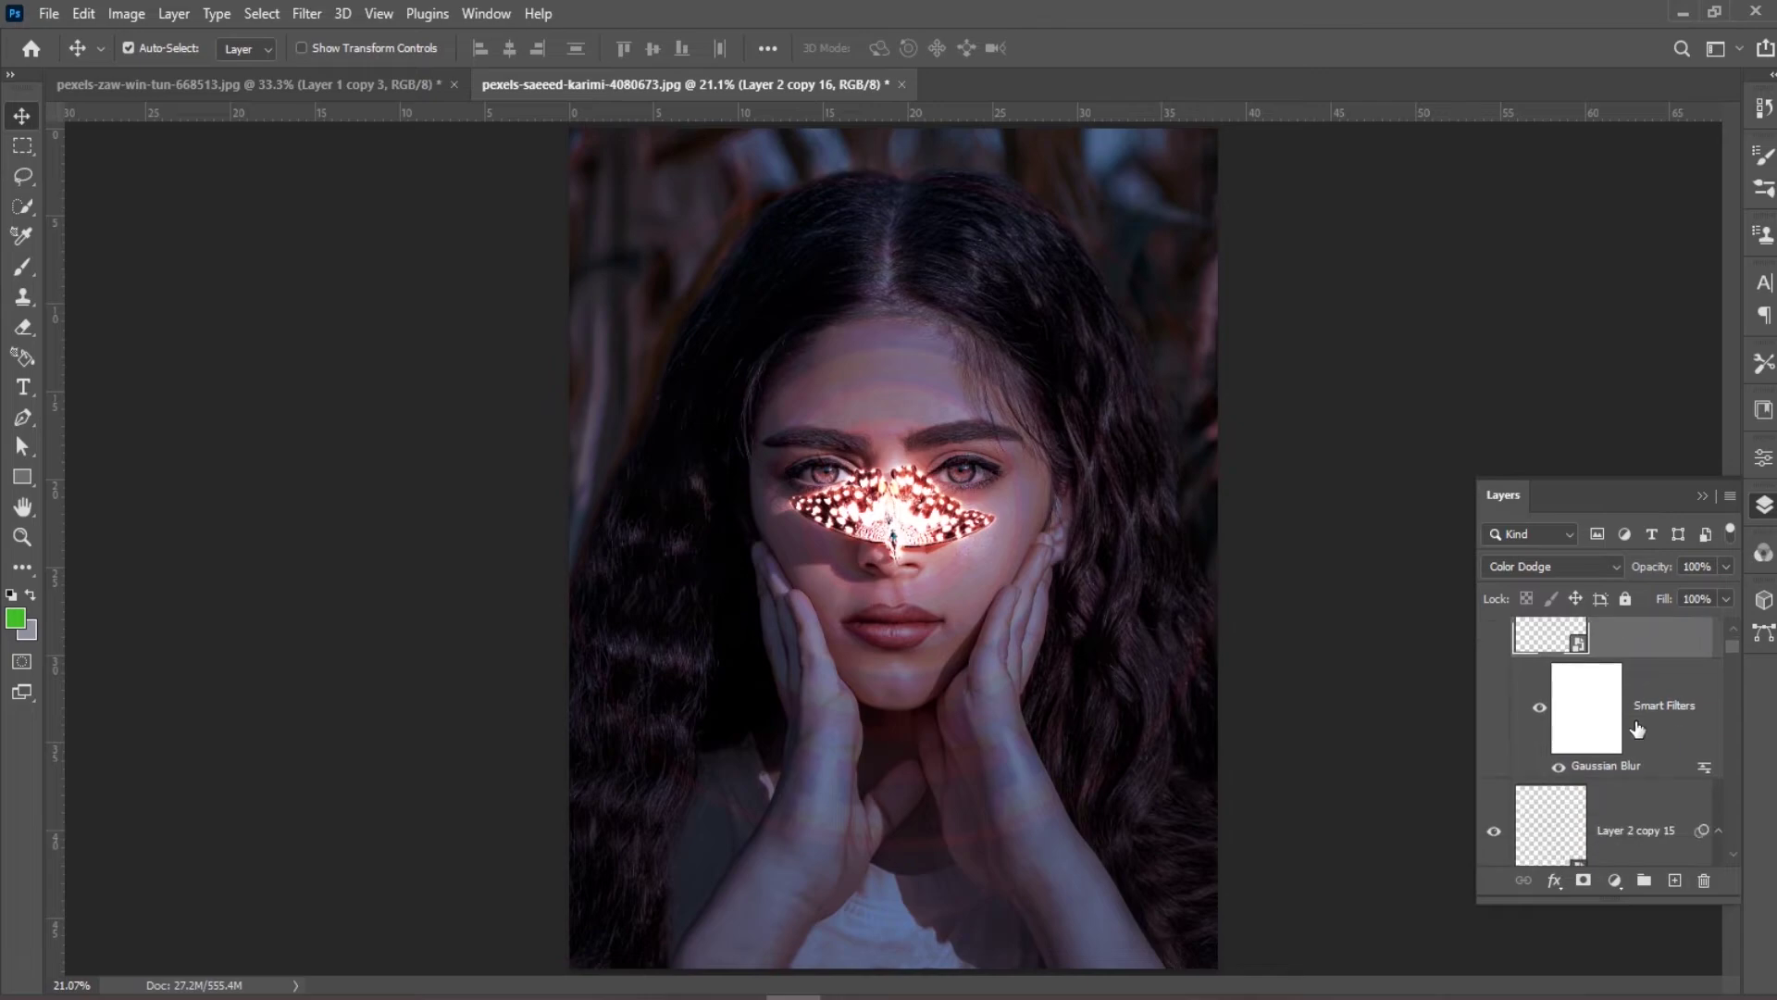
pyautogui.scroll(5, 1637, 730)
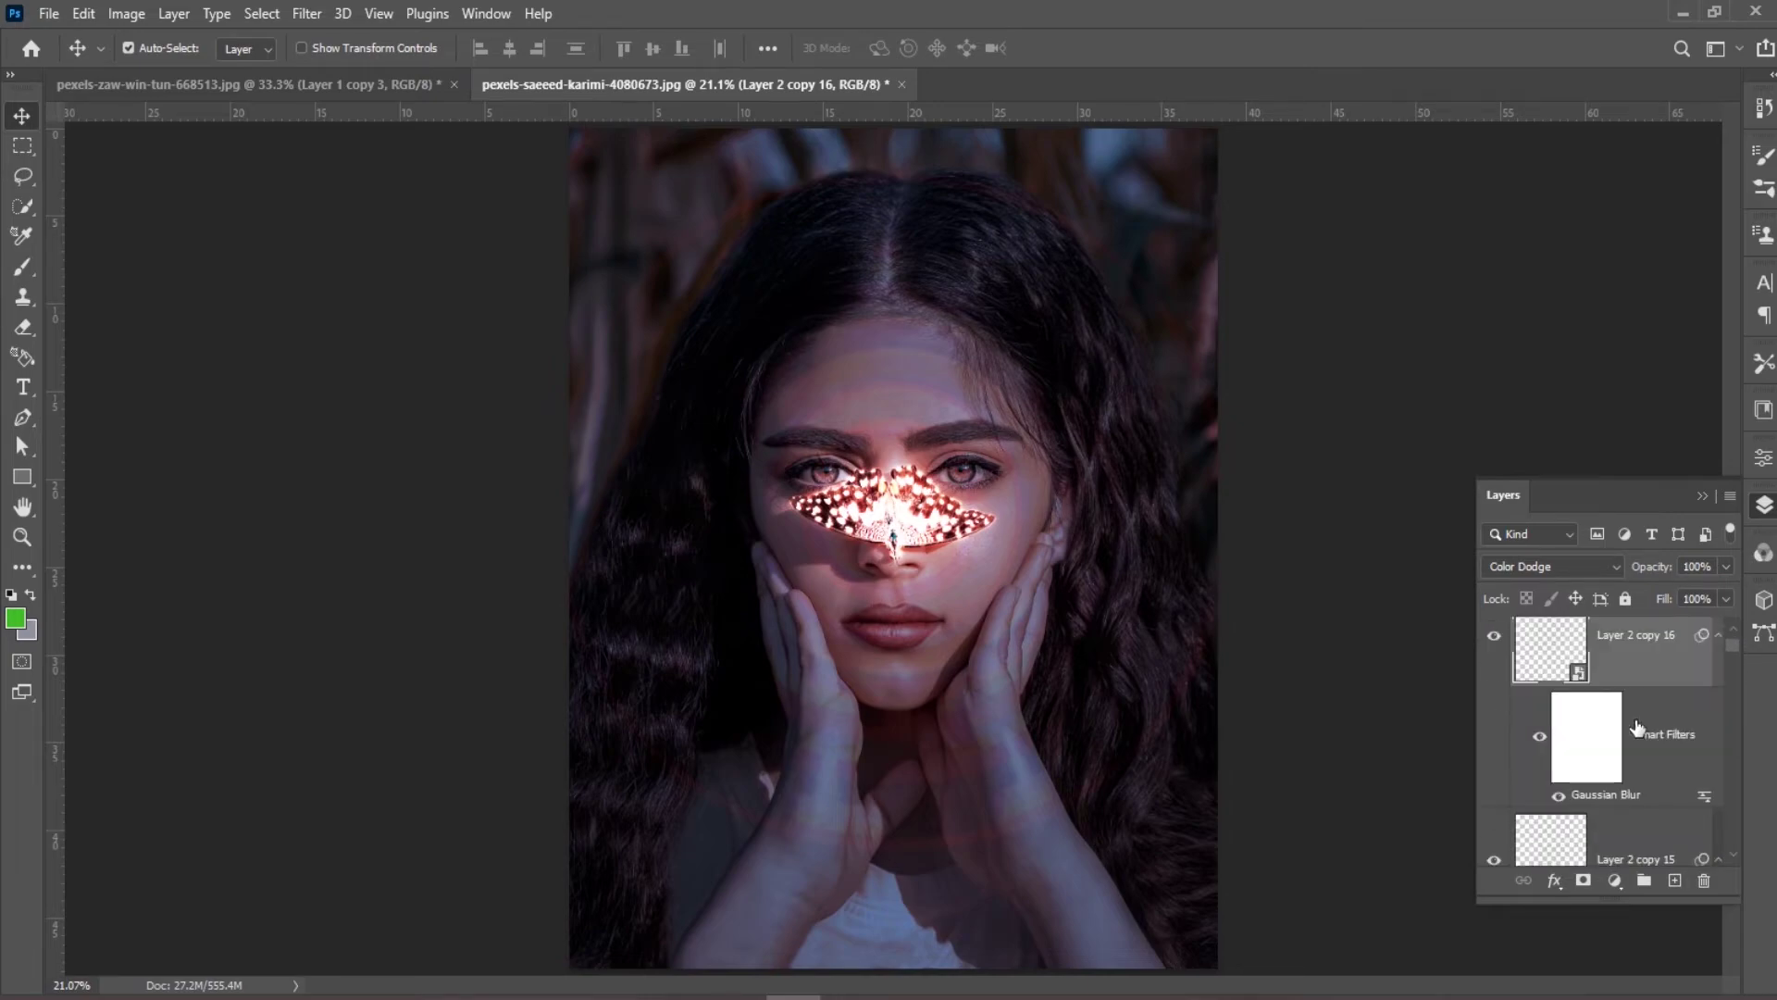
pyautogui.scroll(-20, 1637, 709)
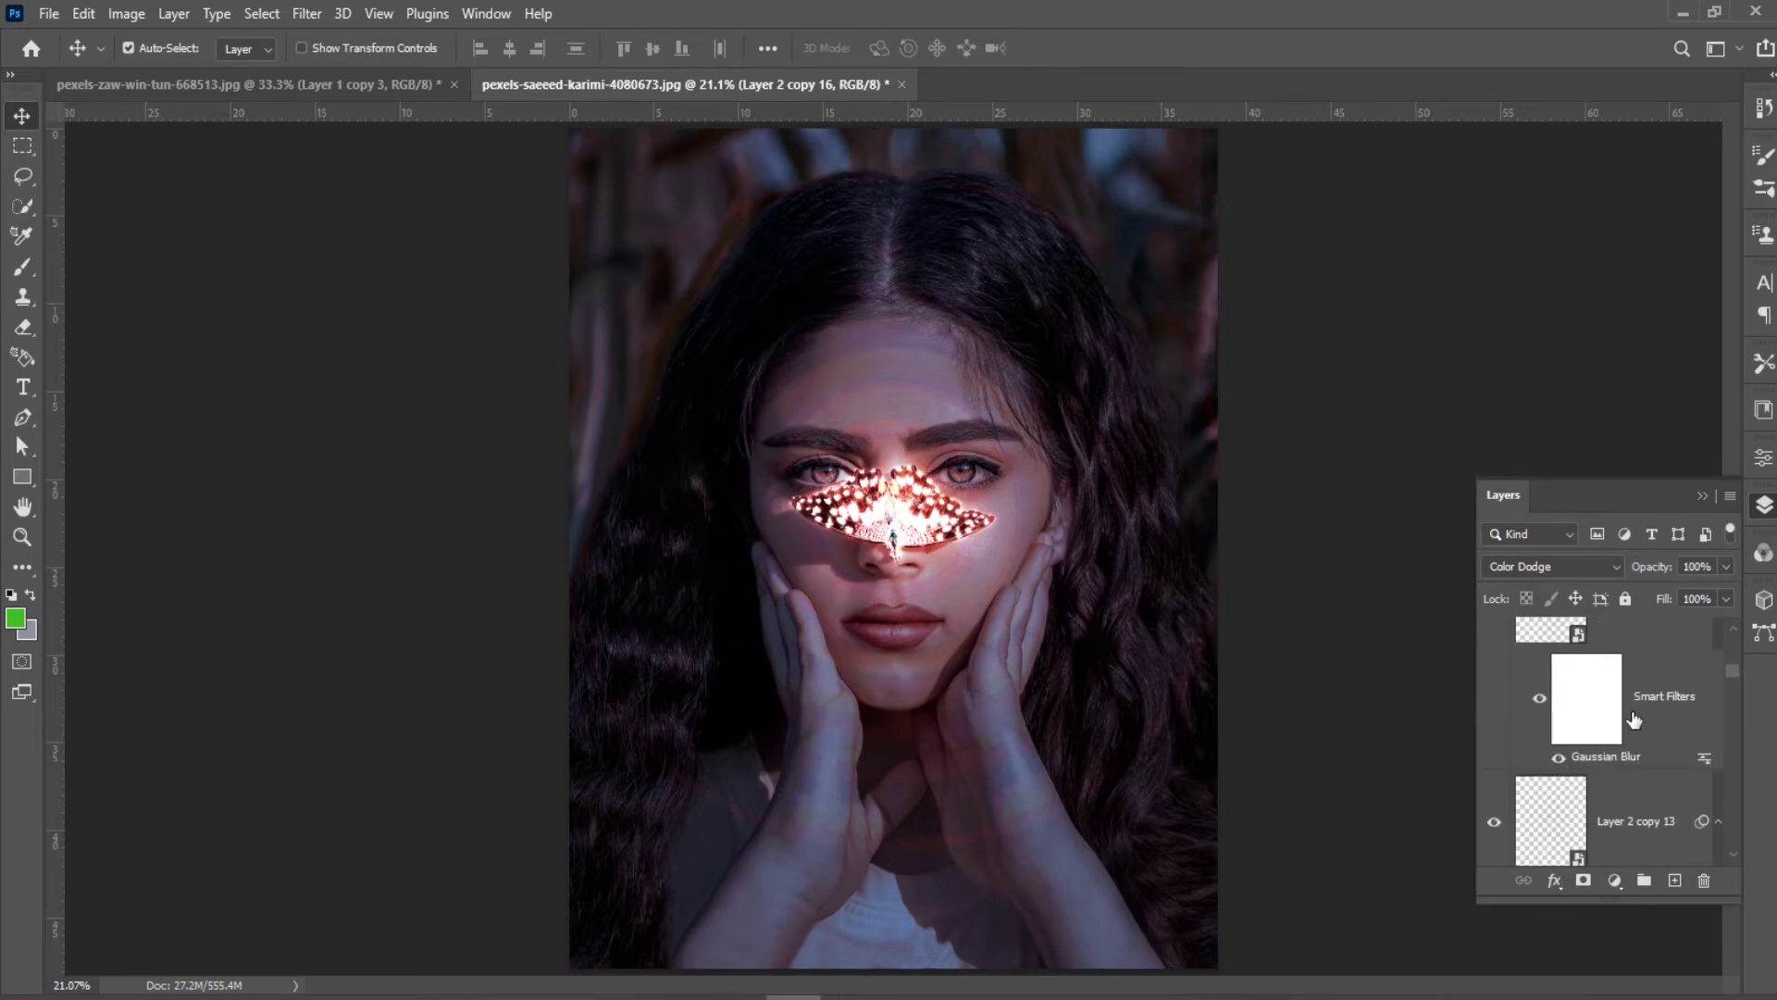
pyautogui.scroll(-16, 1631, 731)
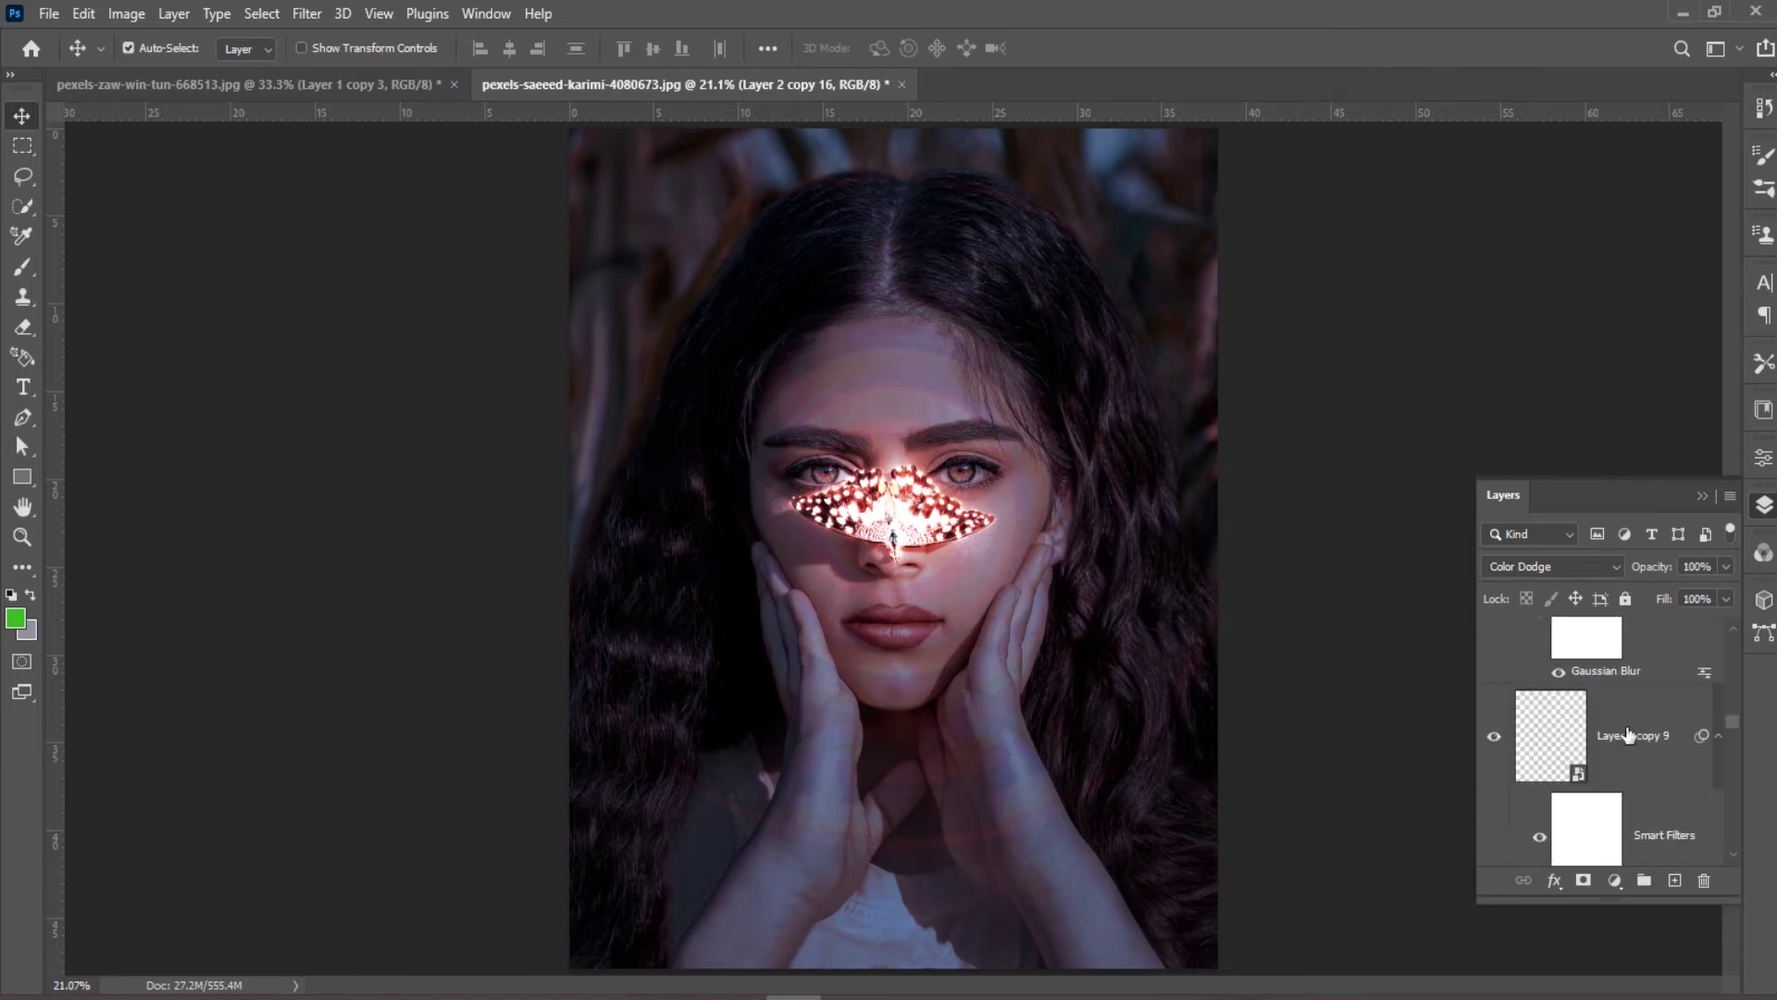
pyautogui.scroll(-16, 1628, 737)
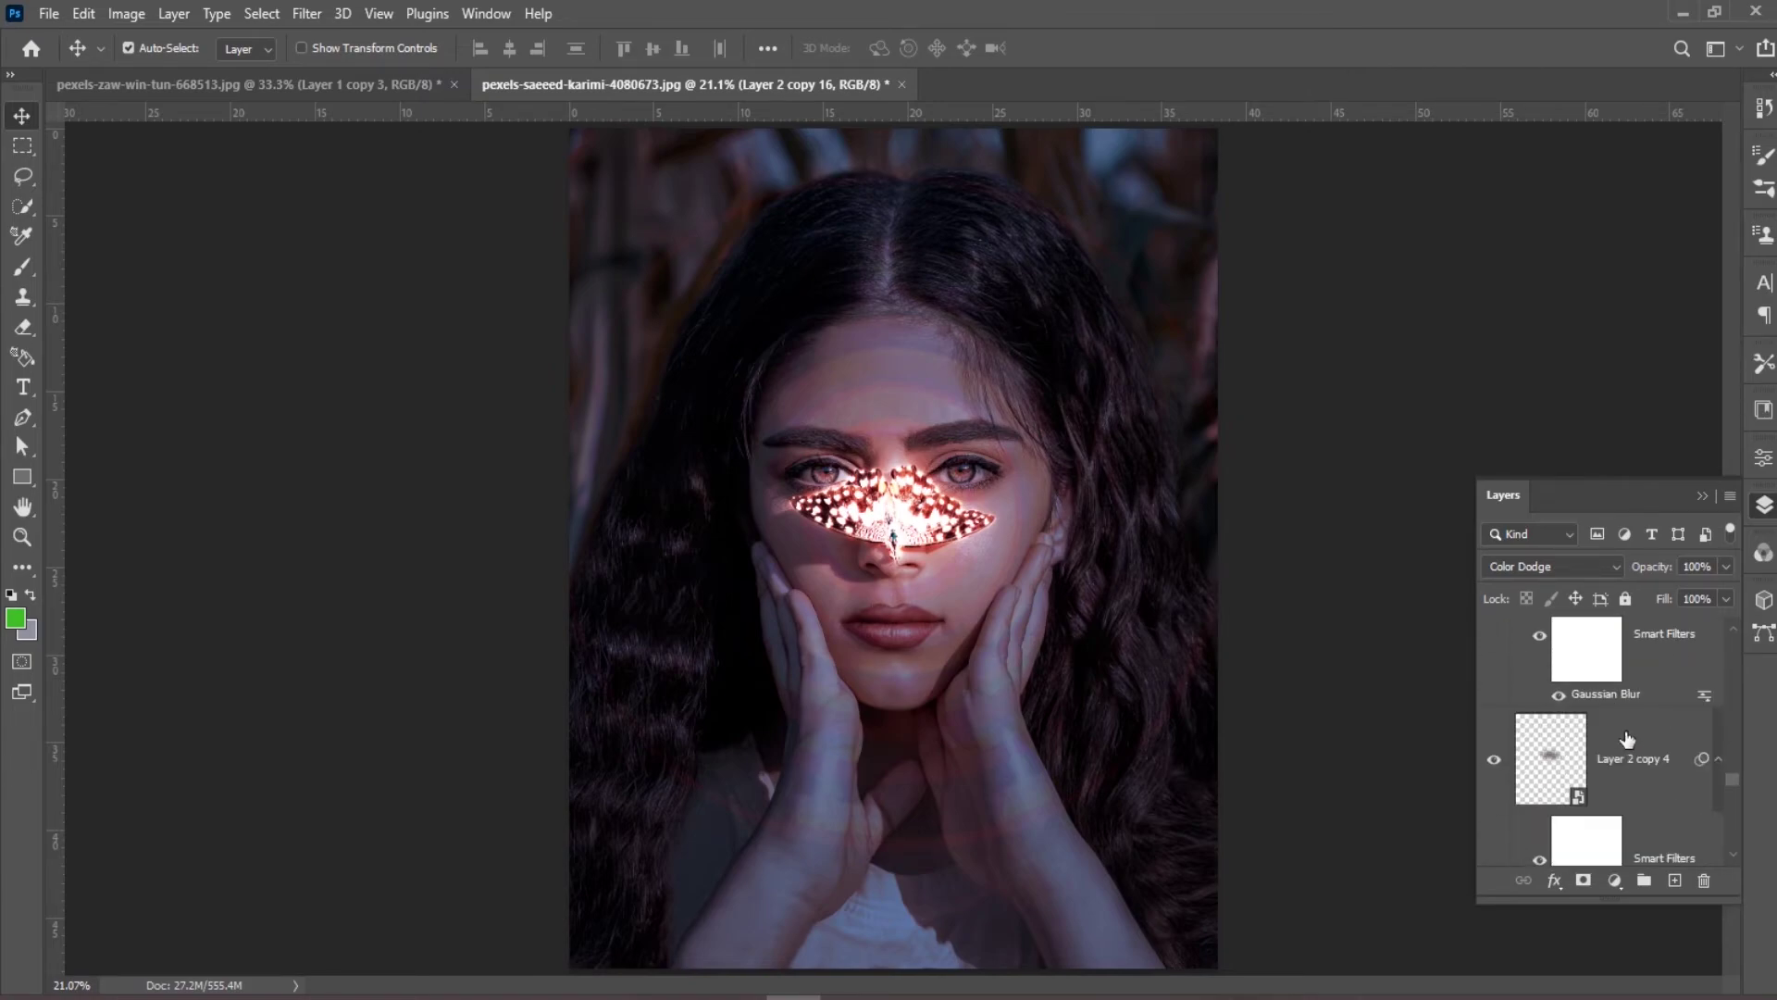
pyautogui.scroll(-10, 1628, 738)
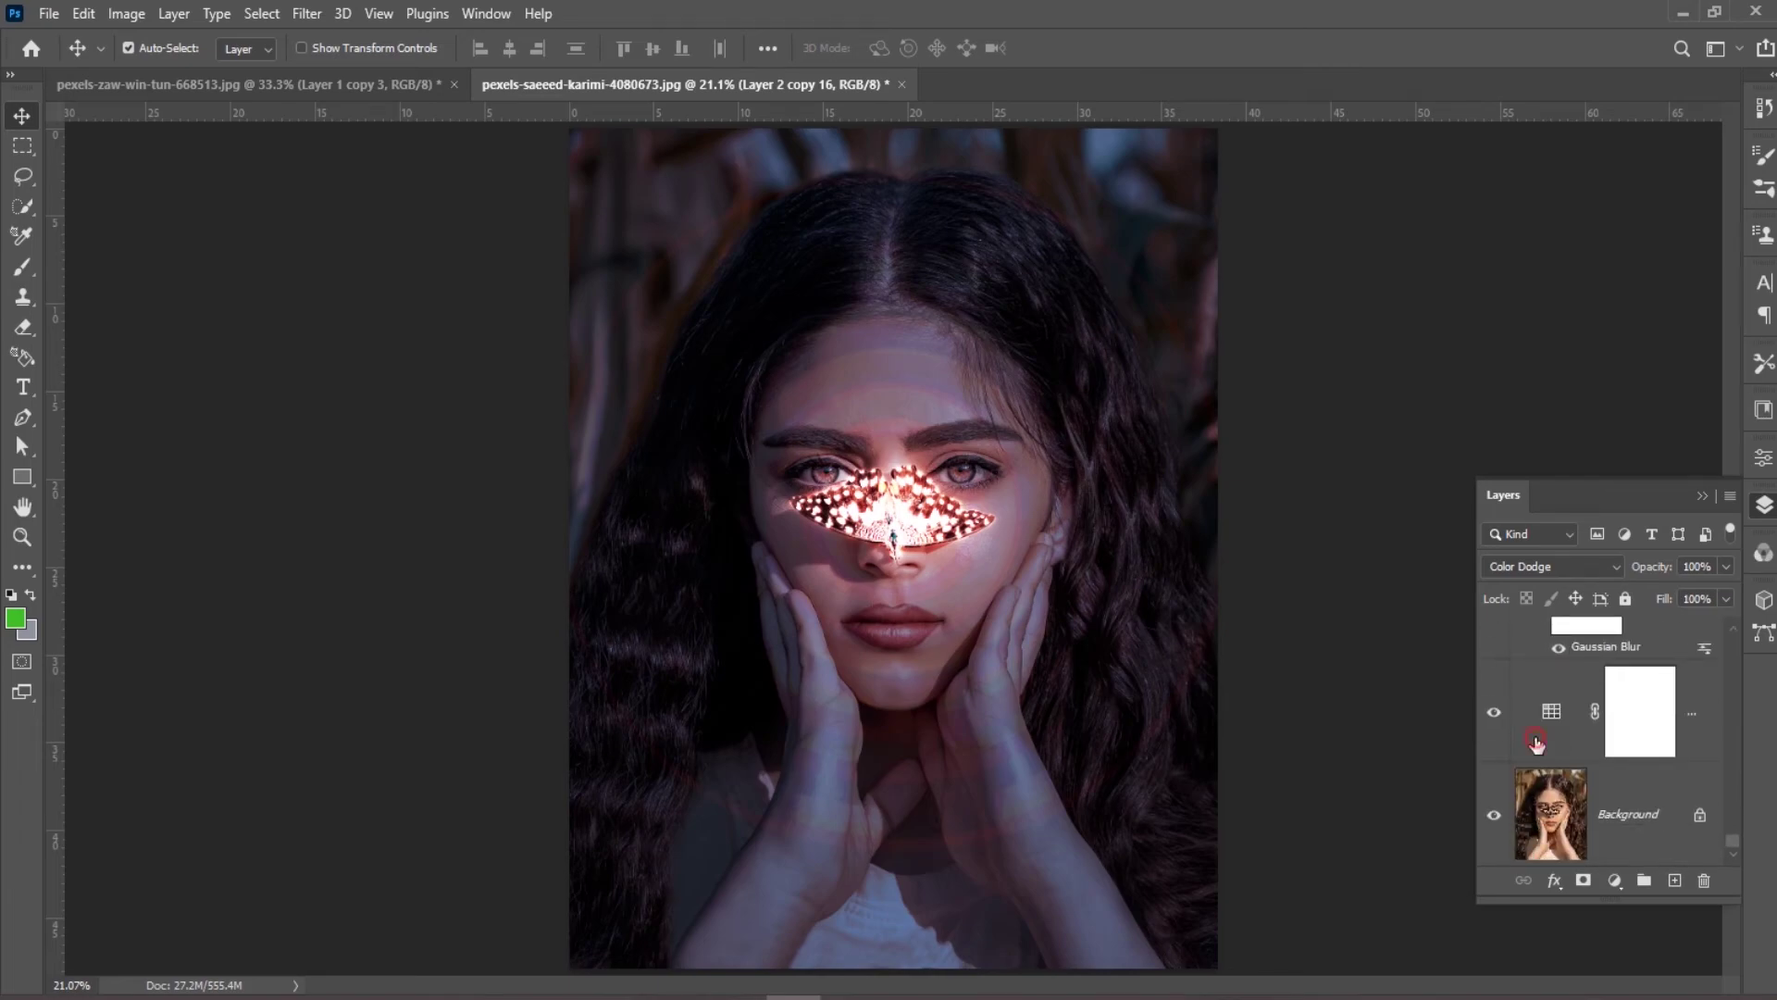
pyautogui.click(1536, 742)
pyautogui.click(1645, 882)
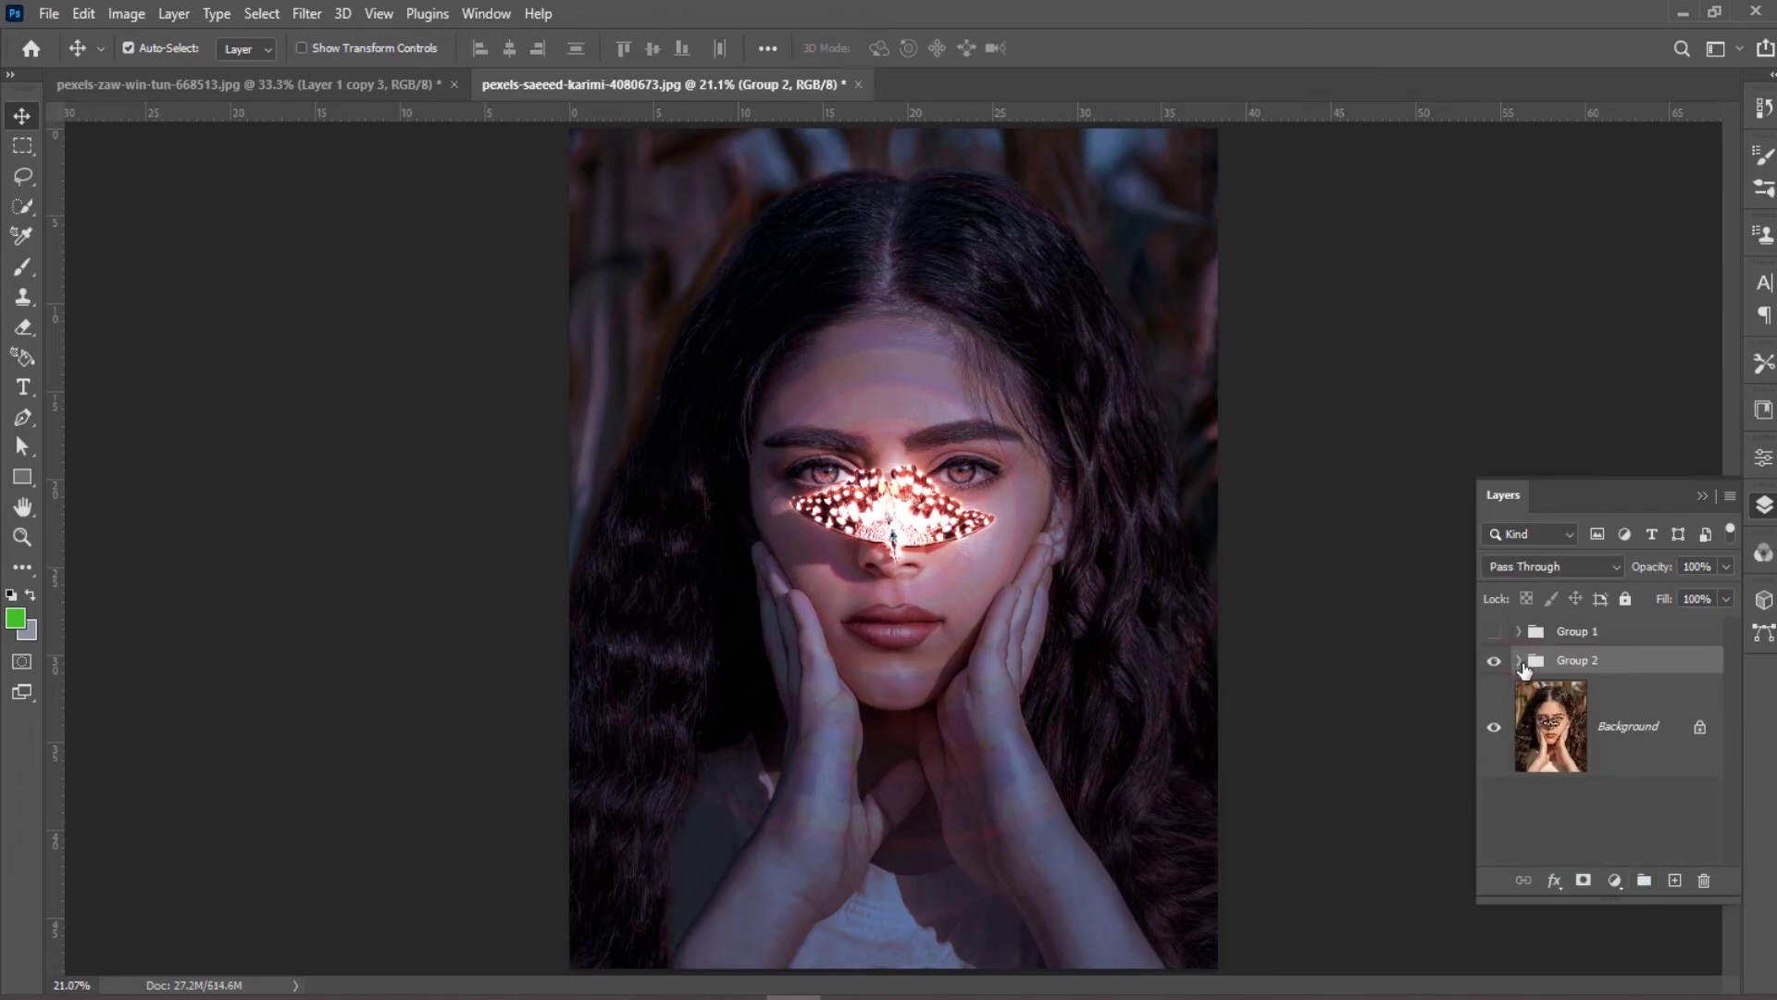
# Compare the original portrait with the glow edit by repeatedly toggling the visibility of everything except the Background.
pyautogui.keyDown('alt'); pyautogui.click(1495, 730); pyautogui.keyUp('alt')
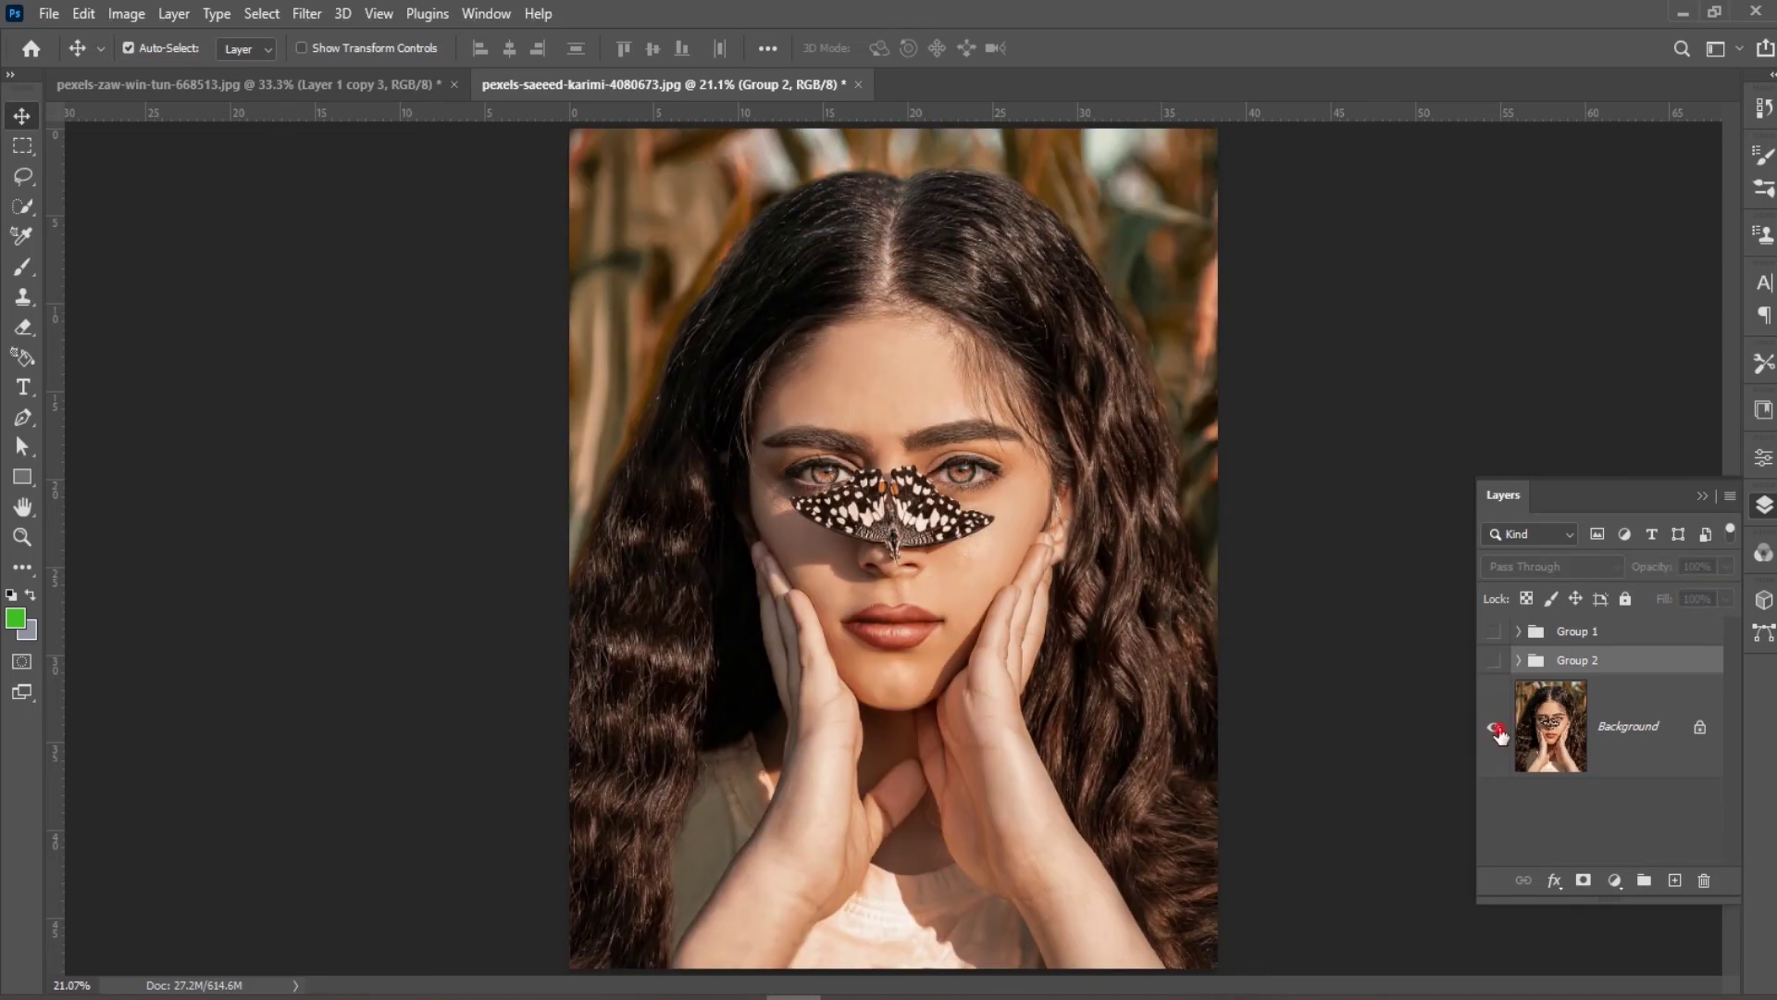
pyautogui.keyDown('alt'); pyautogui.click(1495, 730); pyautogui.keyUp('alt')
pyautogui.keyDown('alt'); pyautogui.click(1496, 731); pyautogui.keyUp('alt')
pyautogui.keyDown('alt'); pyautogui.click(1495, 730); pyautogui.keyUp('alt')
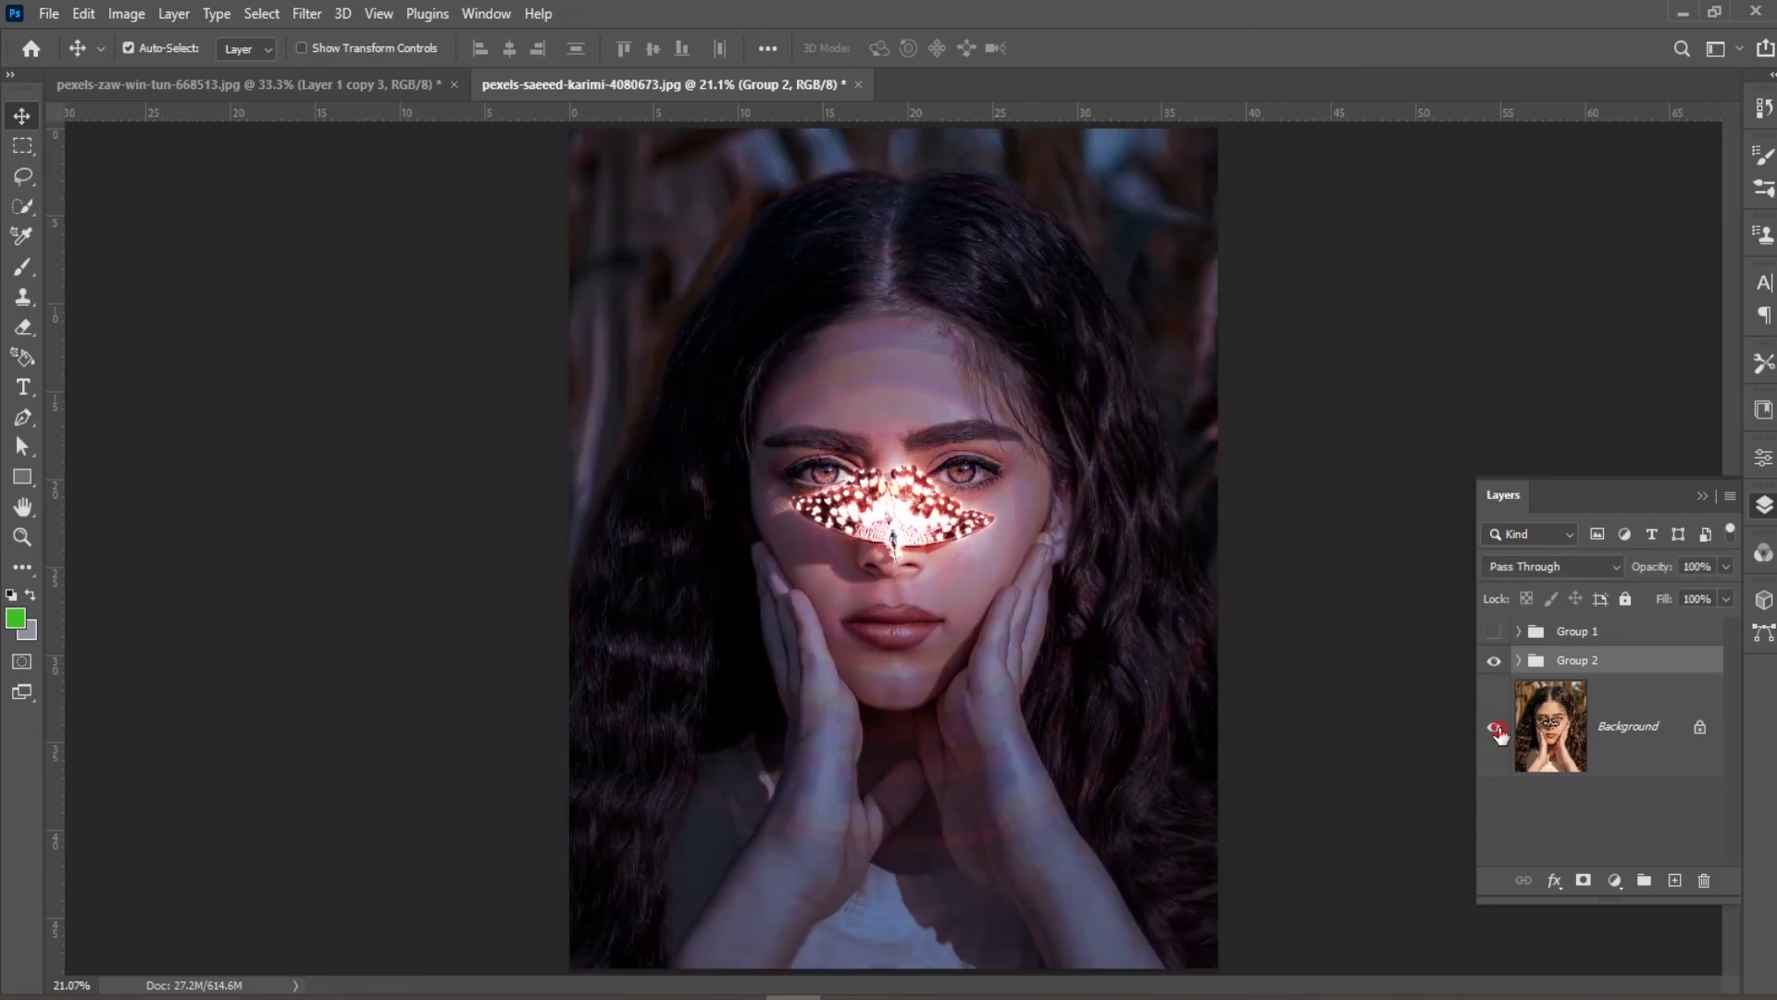
pyautogui.keyDown('alt'); pyautogui.click(1495, 731); pyautogui.keyUp('alt')
pyautogui.keyDown('alt'); pyautogui.click(1494, 730); pyautogui.keyUp('alt')
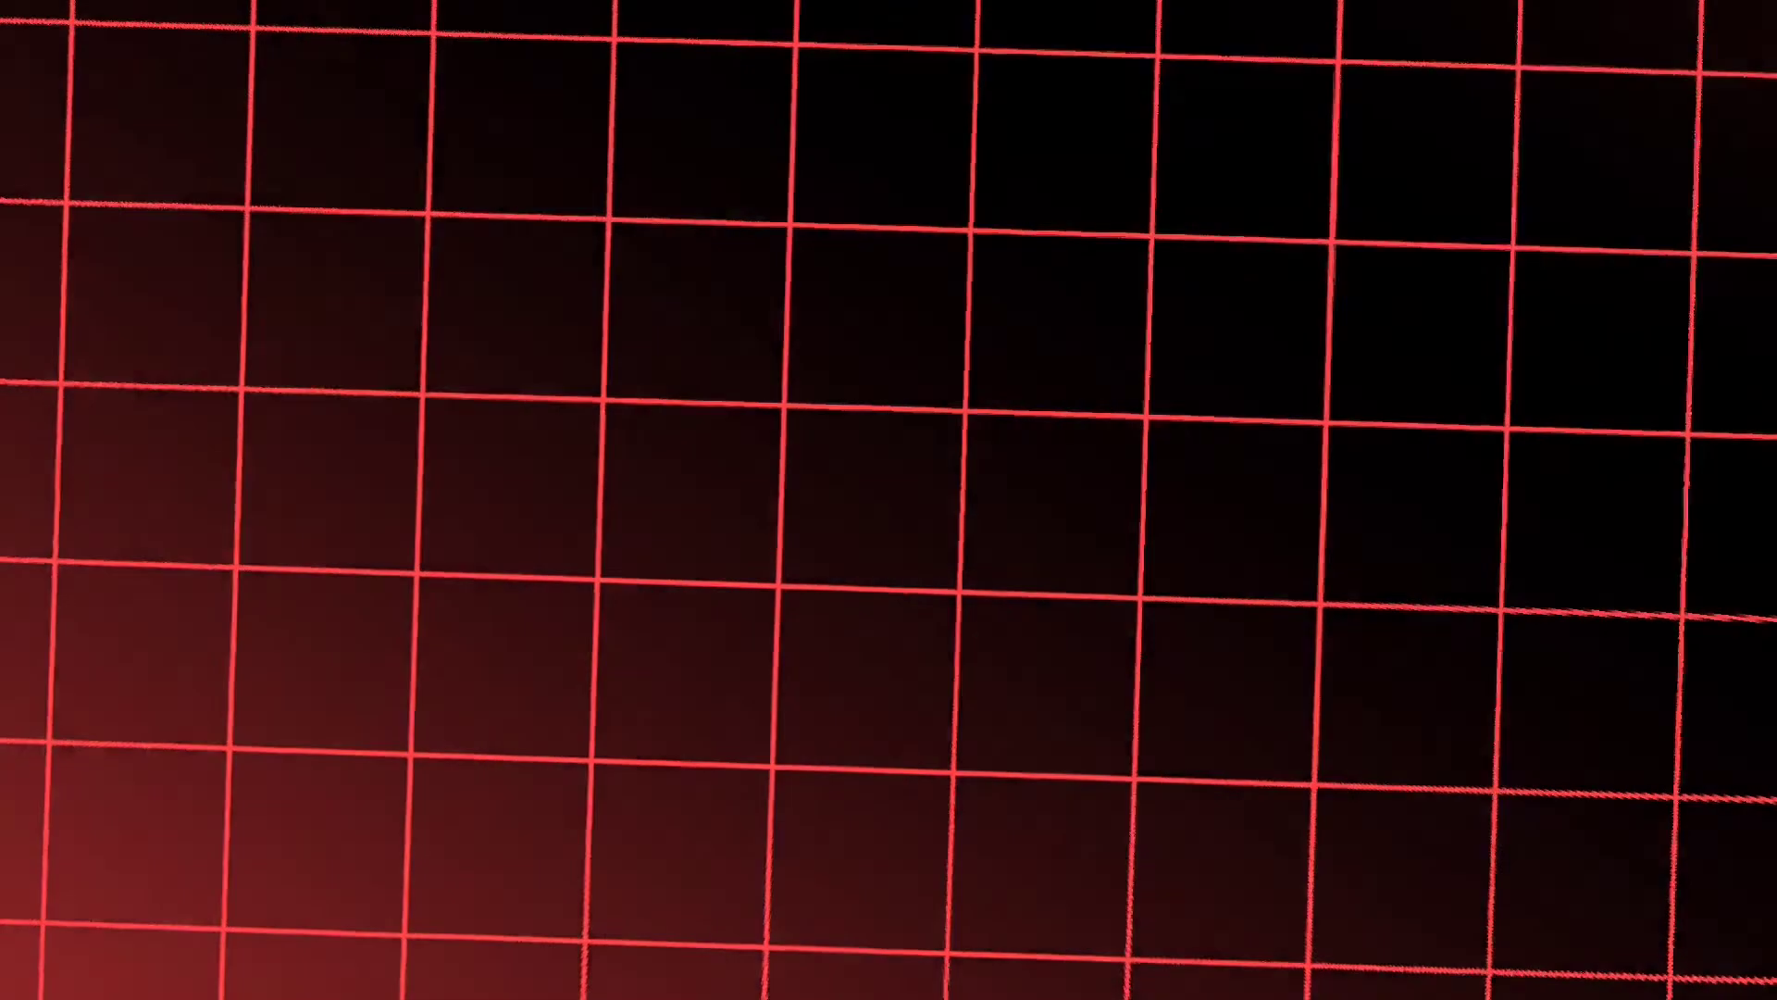